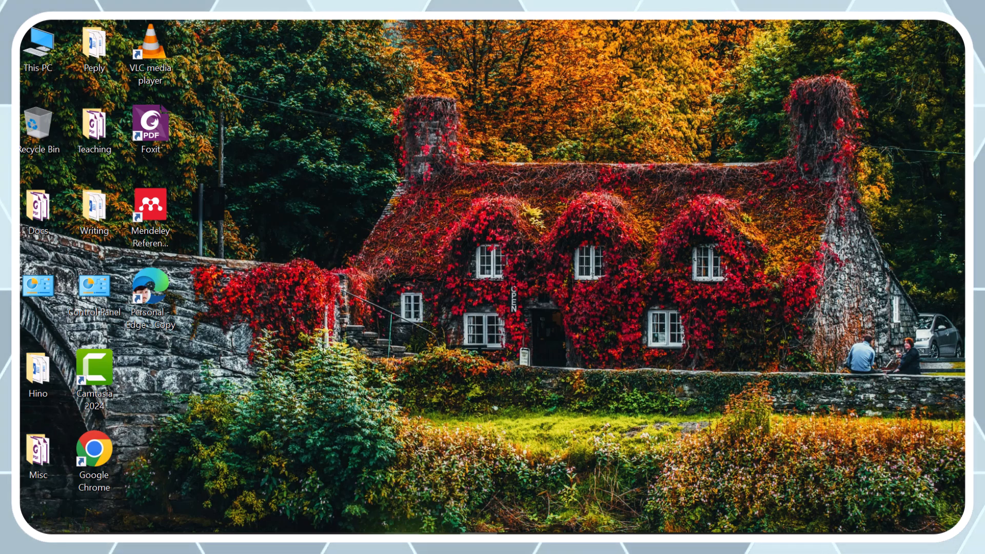
- Open Microsoft Edge and search the web for "endnote"
click(402, 540)
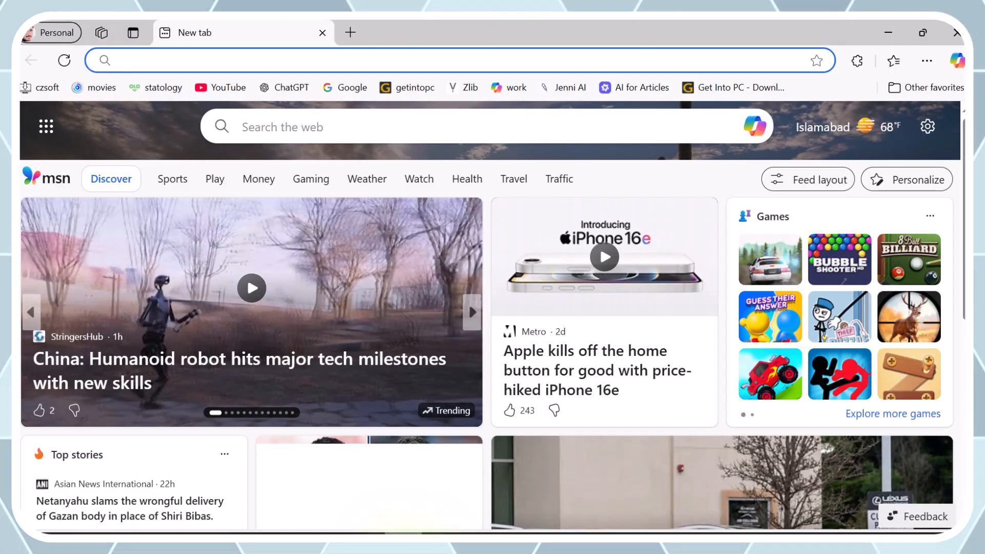
click(469, 303)
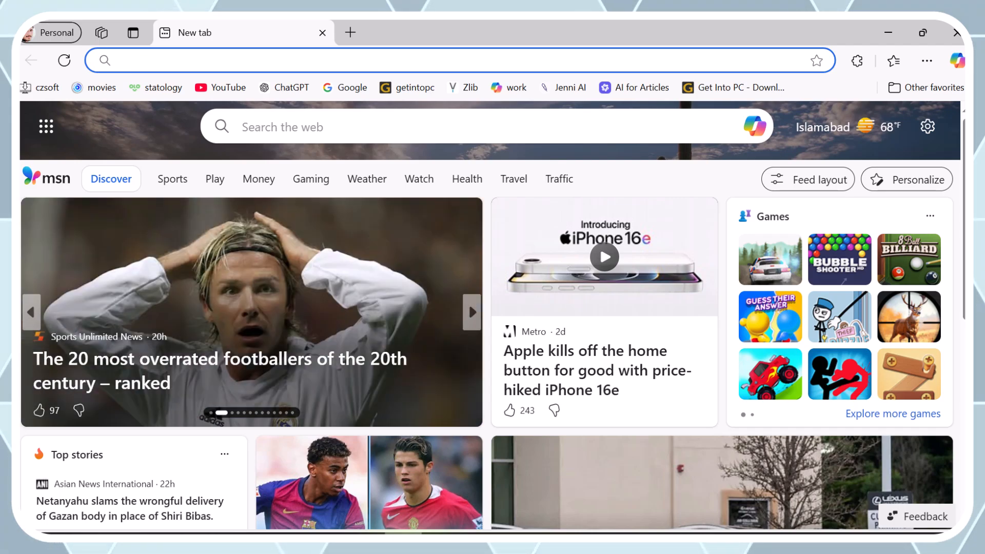
text(end)
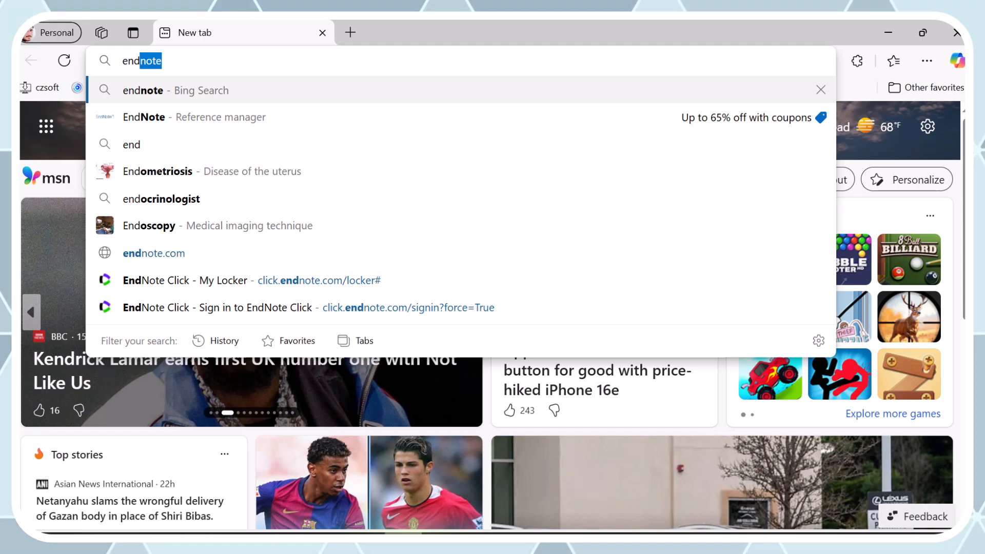
text(note)
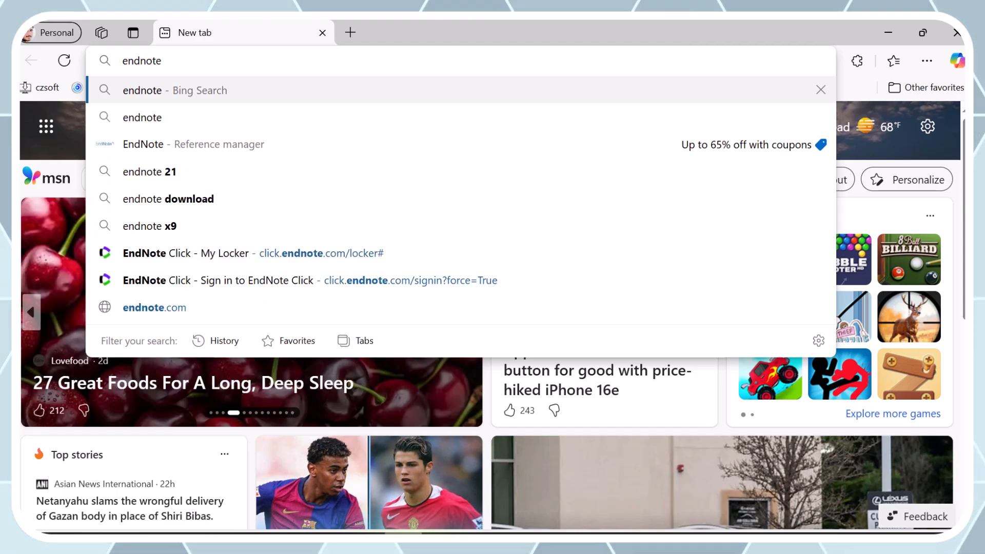
key(Return)
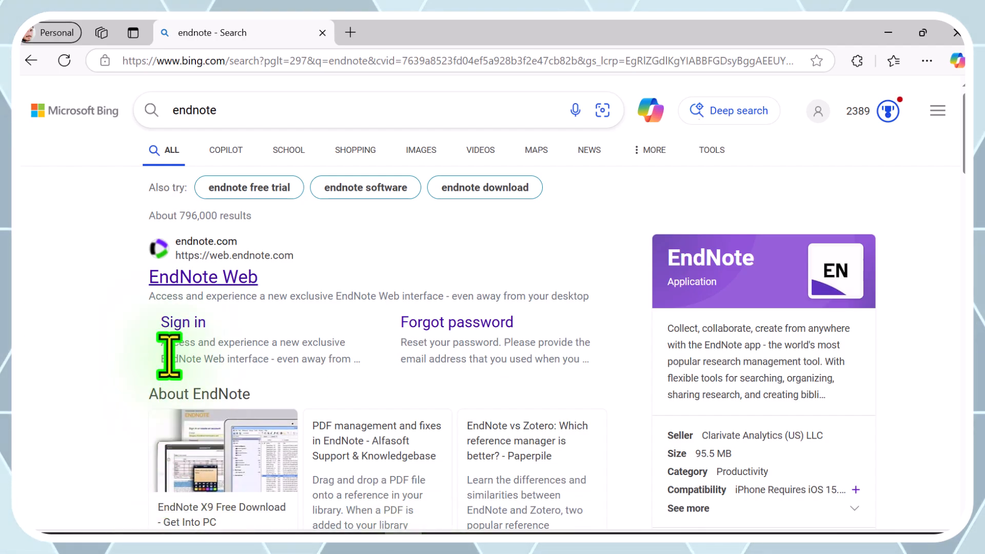
- Open the EndNote Web search result and view its sign-in form with the email and password fields
click(179, 277)
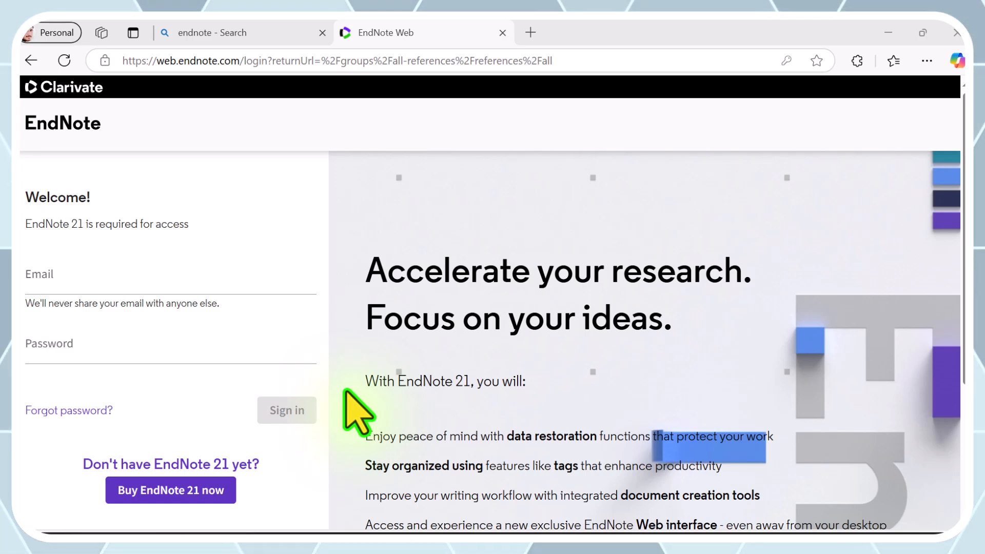
click(43, 276)
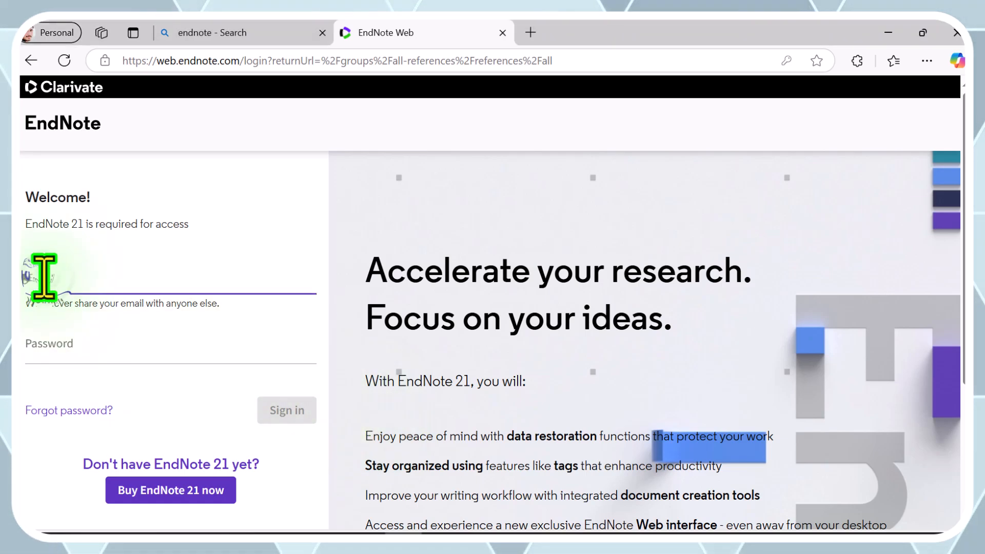
scroll(143, 385, down, 4)
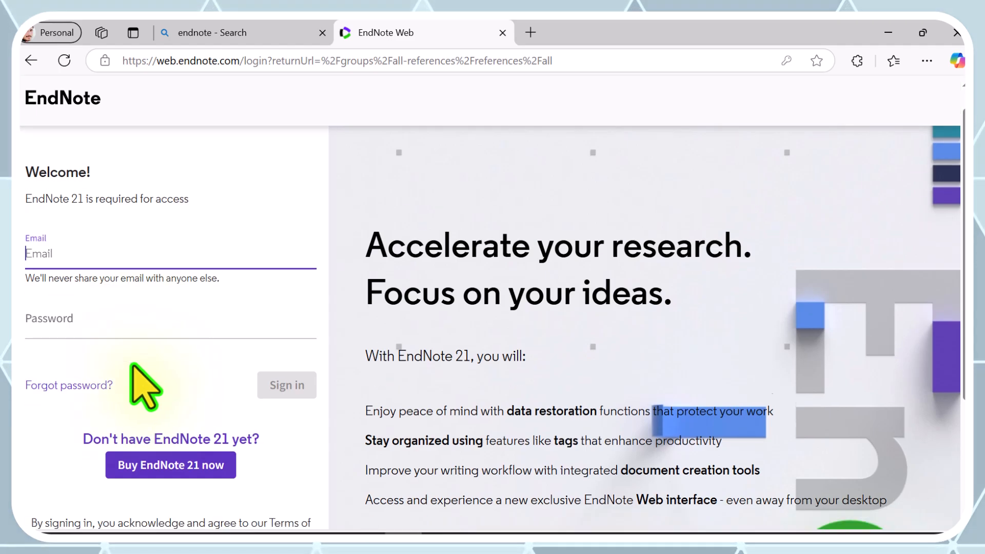
scroll(132, 365, up, 4)
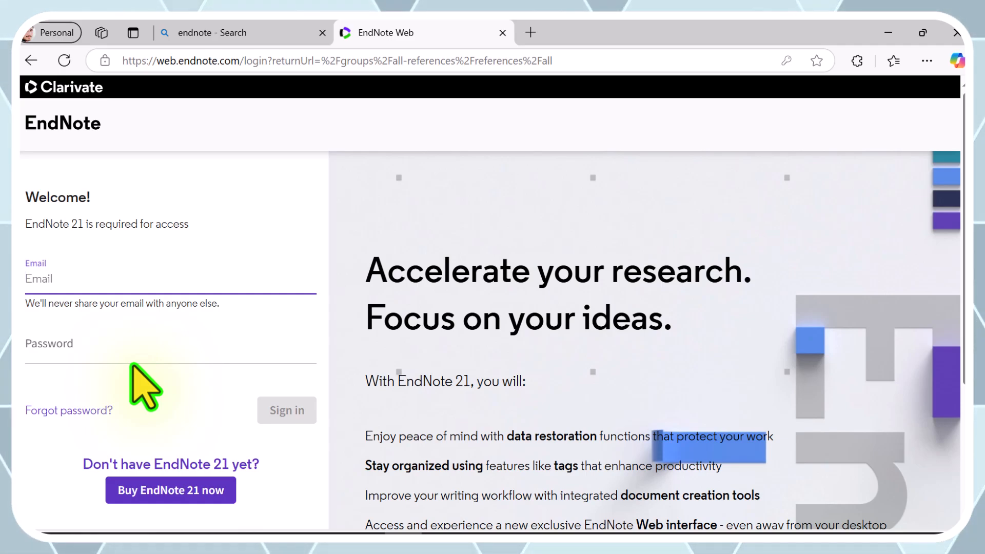
- Open the website getintopc.com in a new browser tab
click(530, 32)
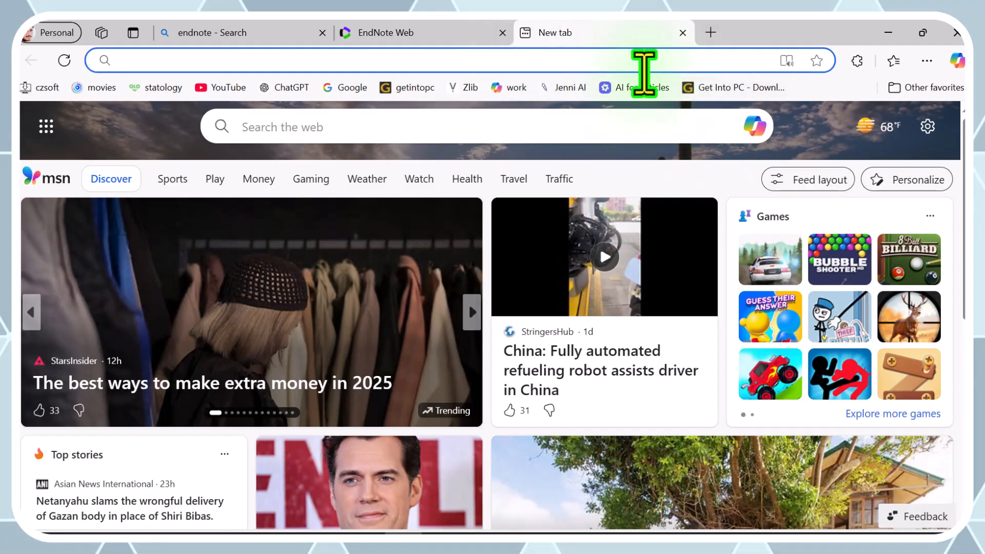
click(634, 65)
text(ge)
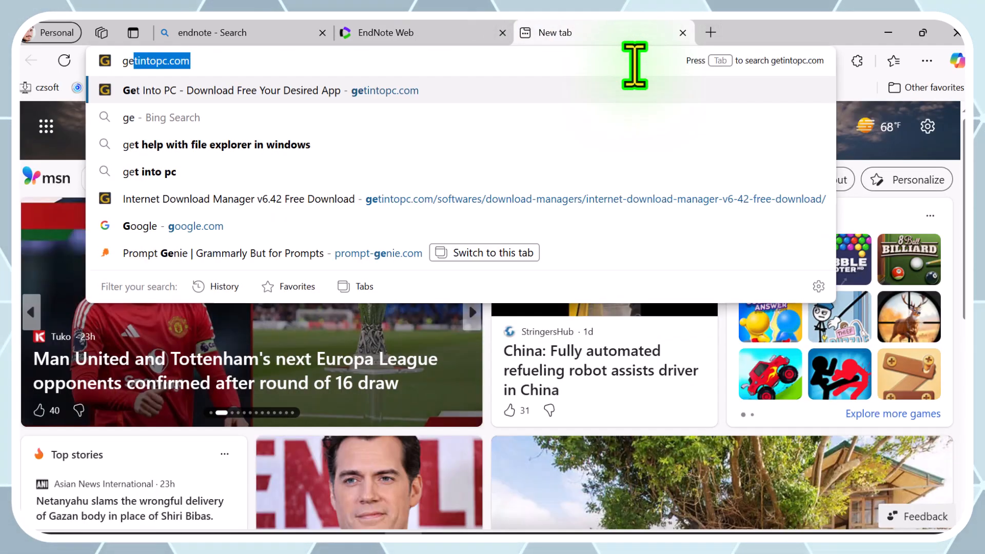
text(tintop)
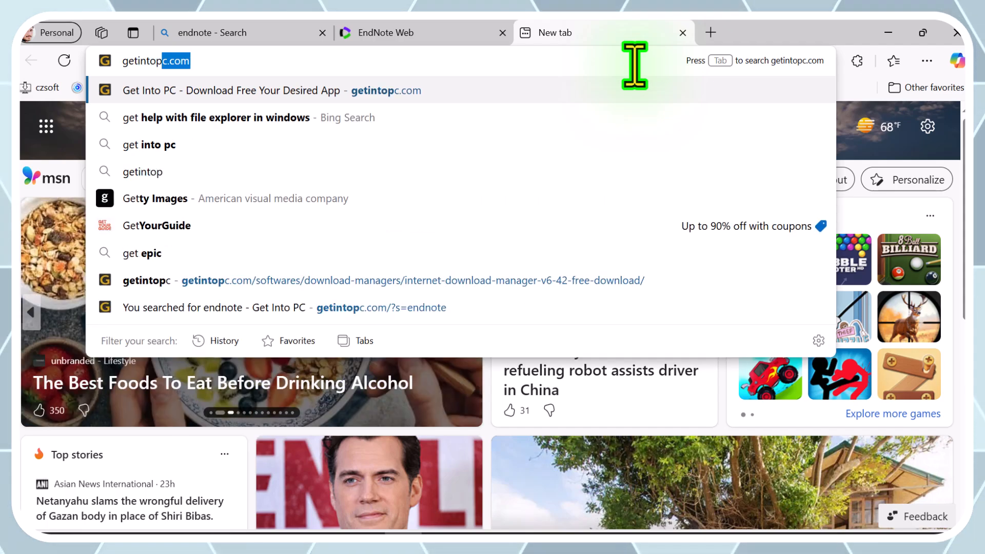
text(c)
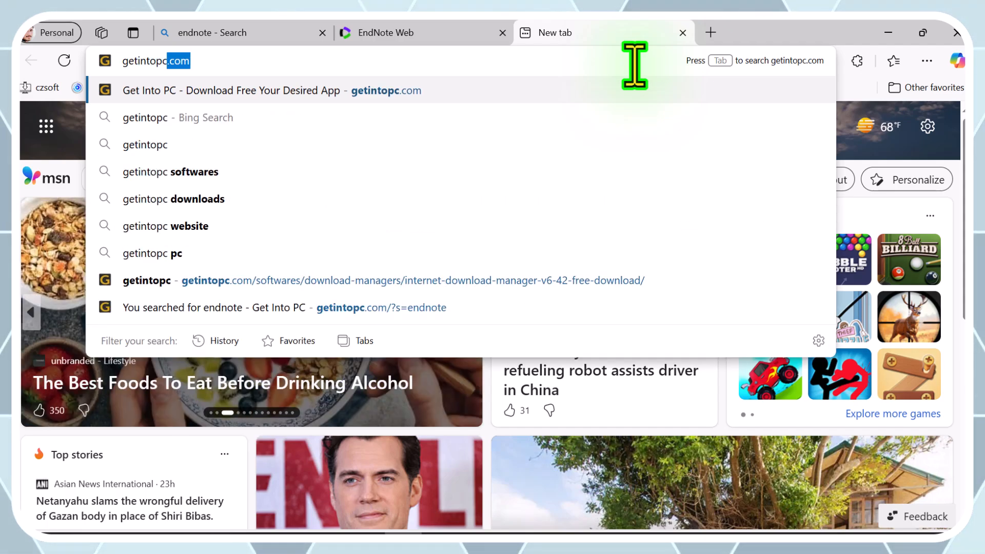
text(.com)
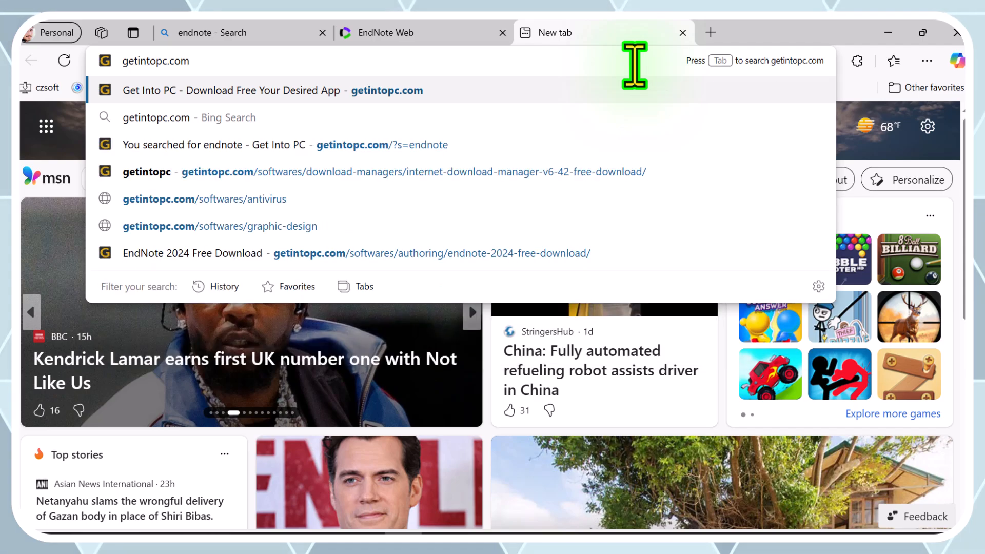
key(Return)
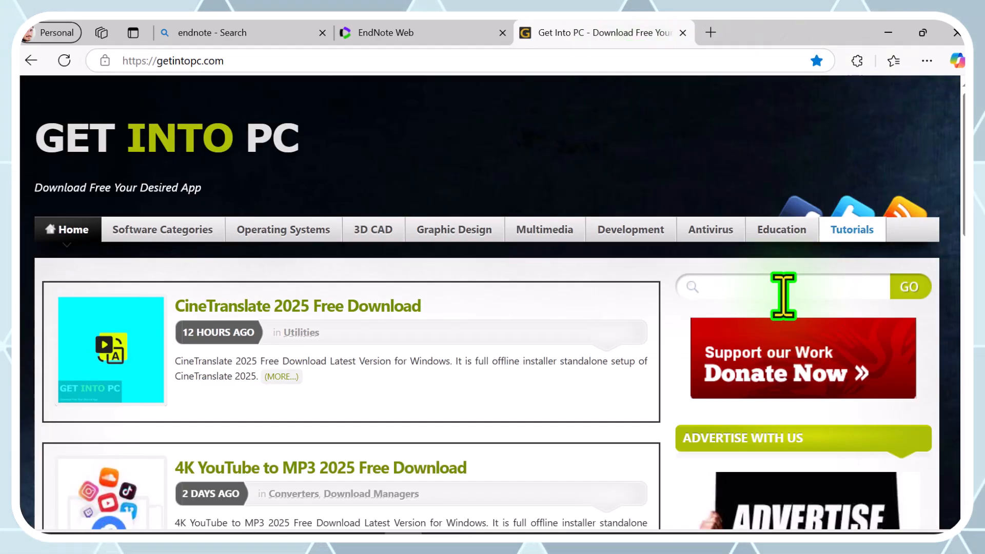
- Search the site for "endnote" and open the "EndNote 2024 Free Download" result
click(750, 287)
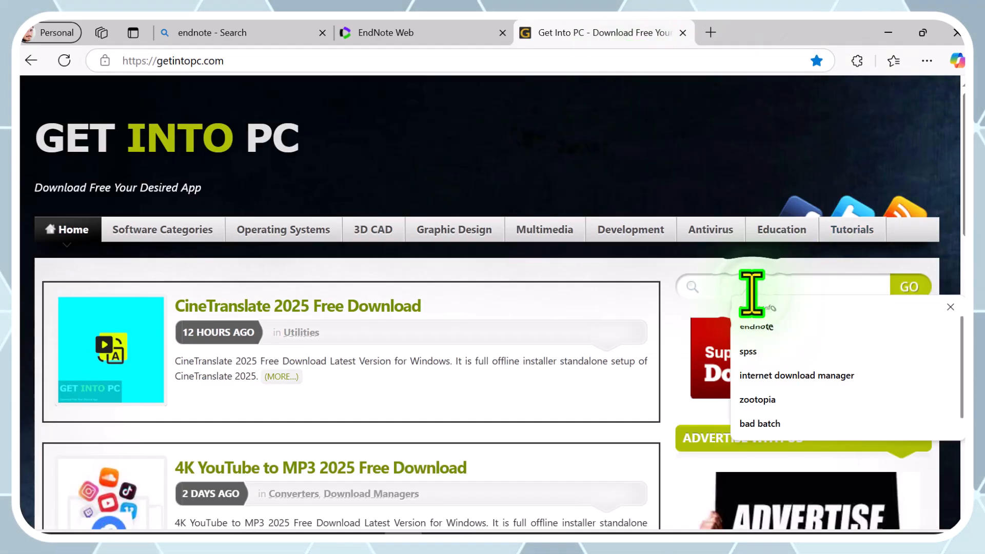
text(endnote)
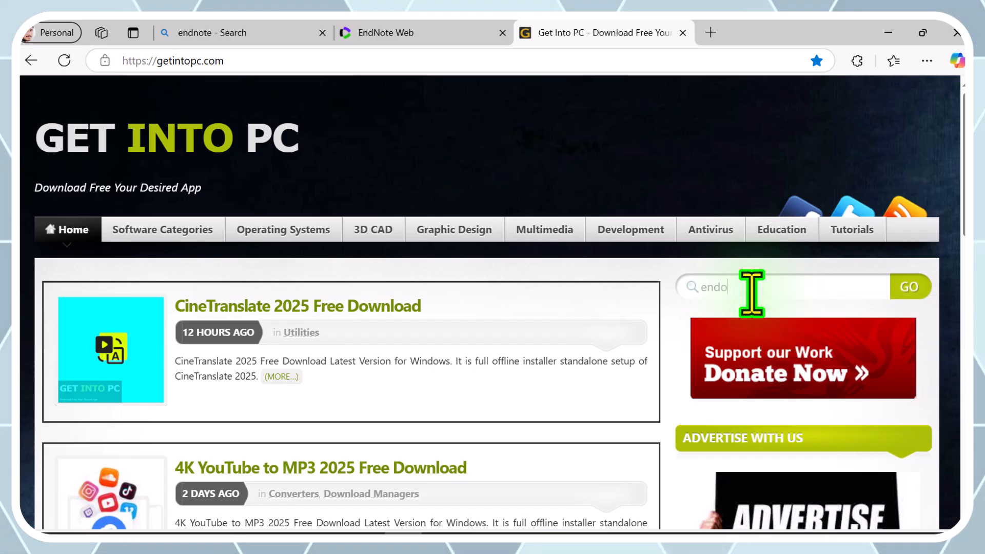
key(BackSpace)
key(BackSpace)
key(BackSpace)
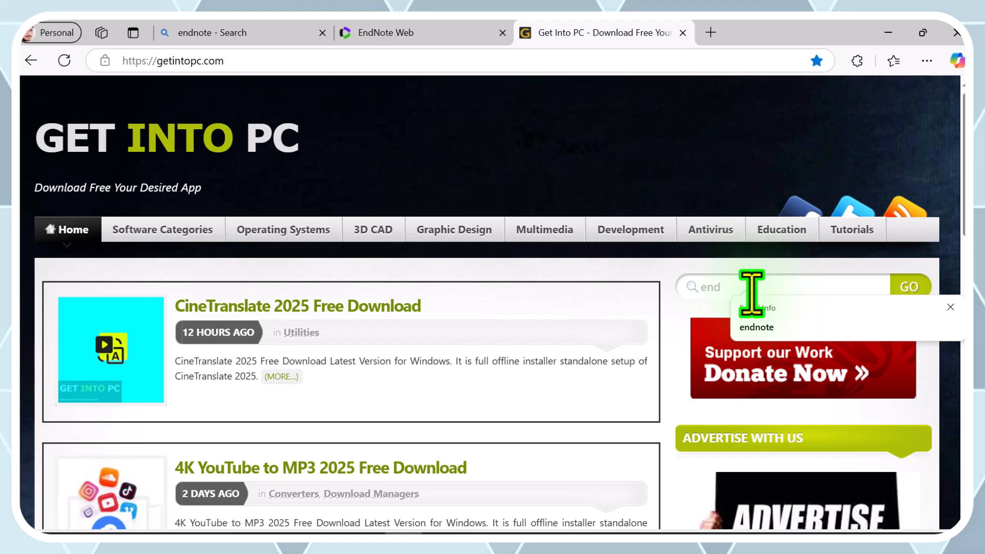
text(note)
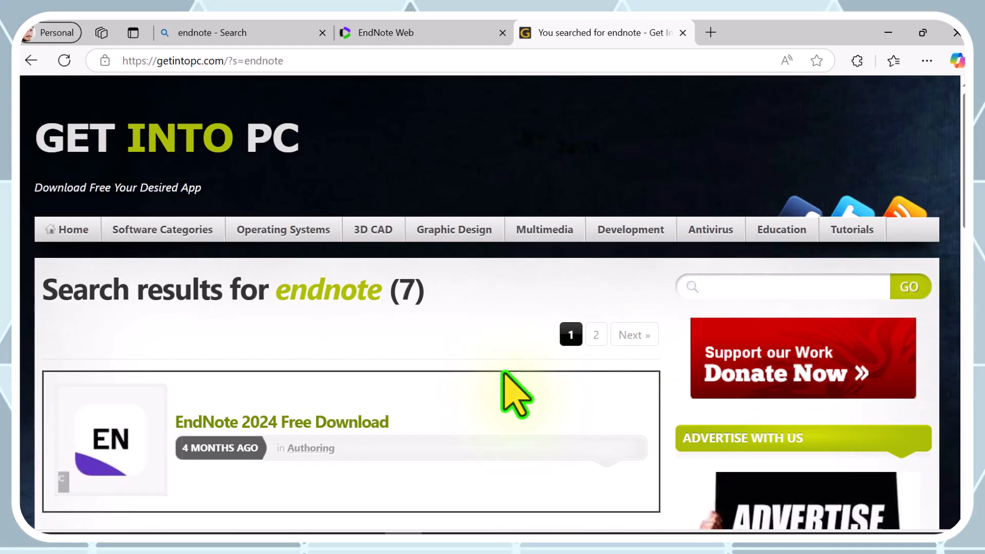
scroll(504, 373, down, 1)
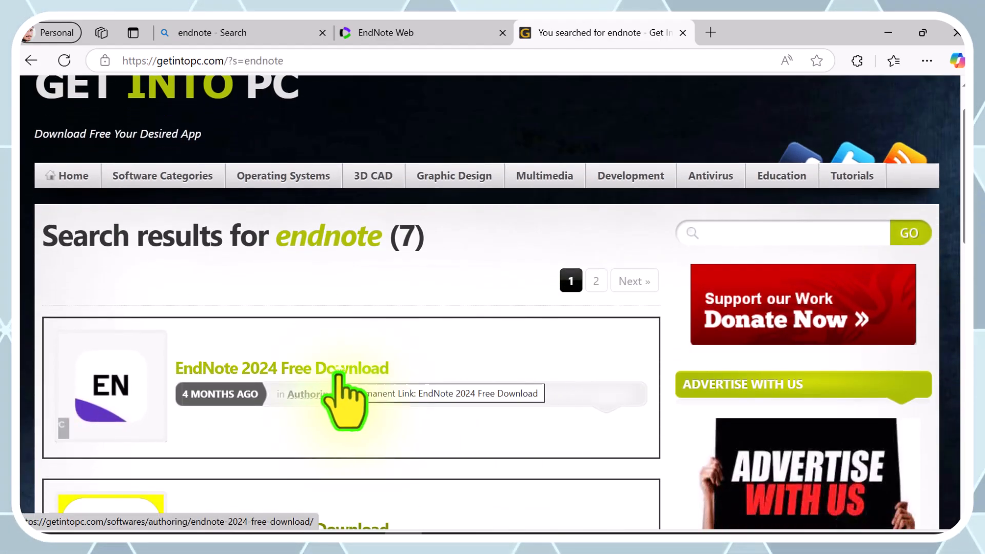
click(339, 373)
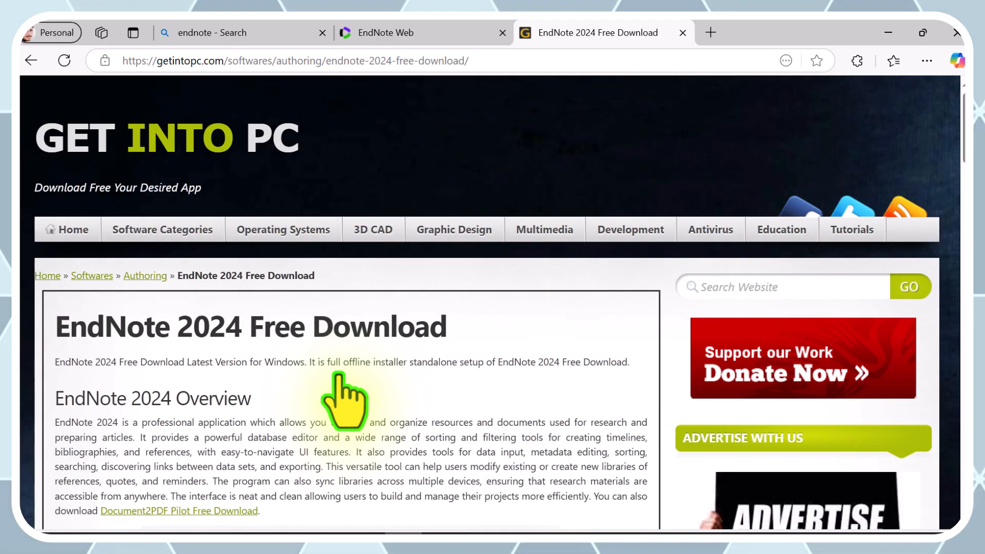
- Start downloading the EndNote 2024 Full Setup v21.4.18113 archive, and cancel the running transfer
scroll(338, 374, down, 6)
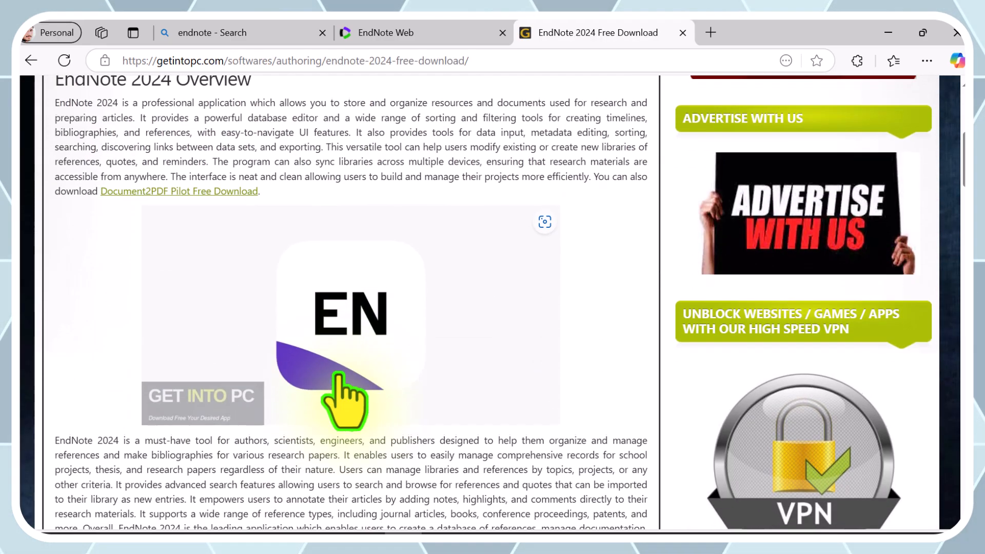
scroll(339, 375, down, 7)
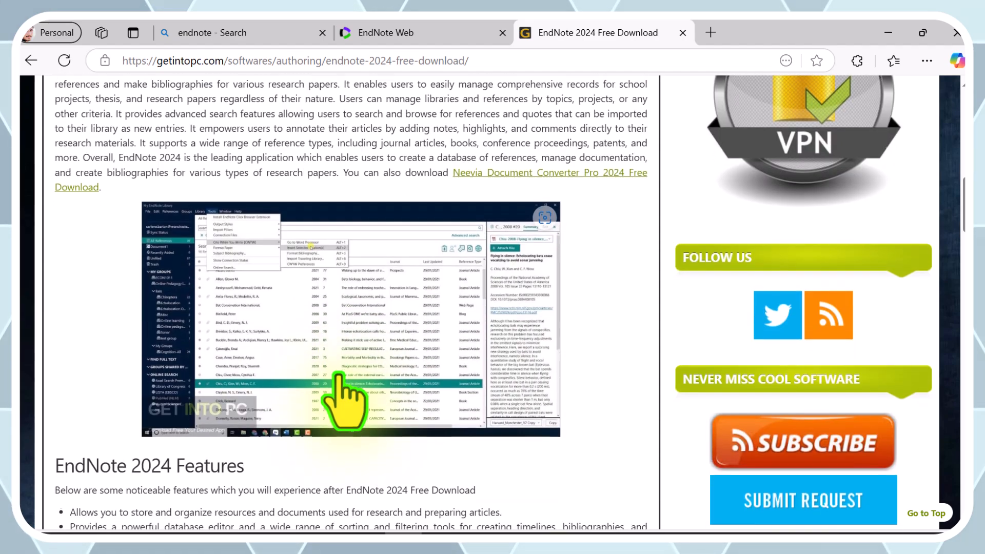
scroll(339, 374, down, 4)
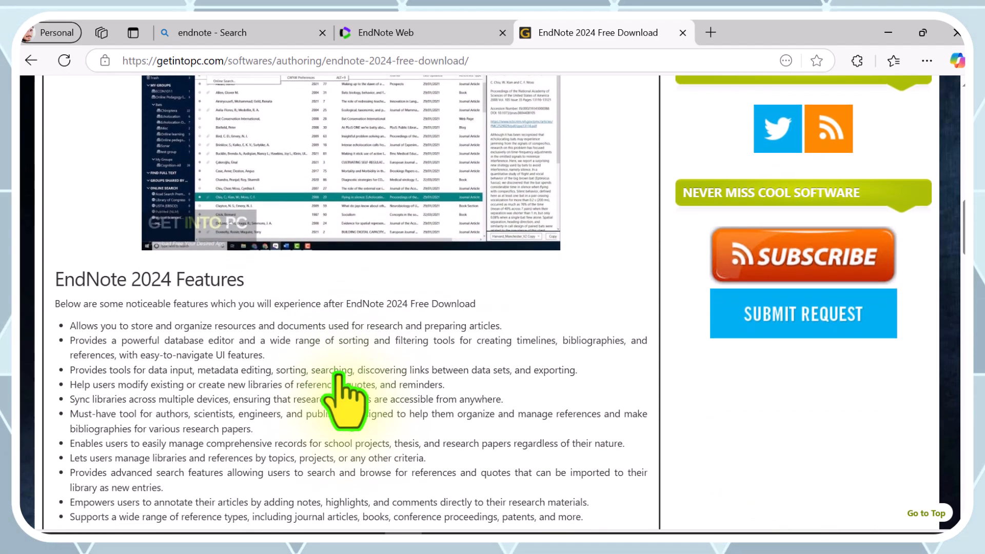
scroll(338, 374, down, 6)
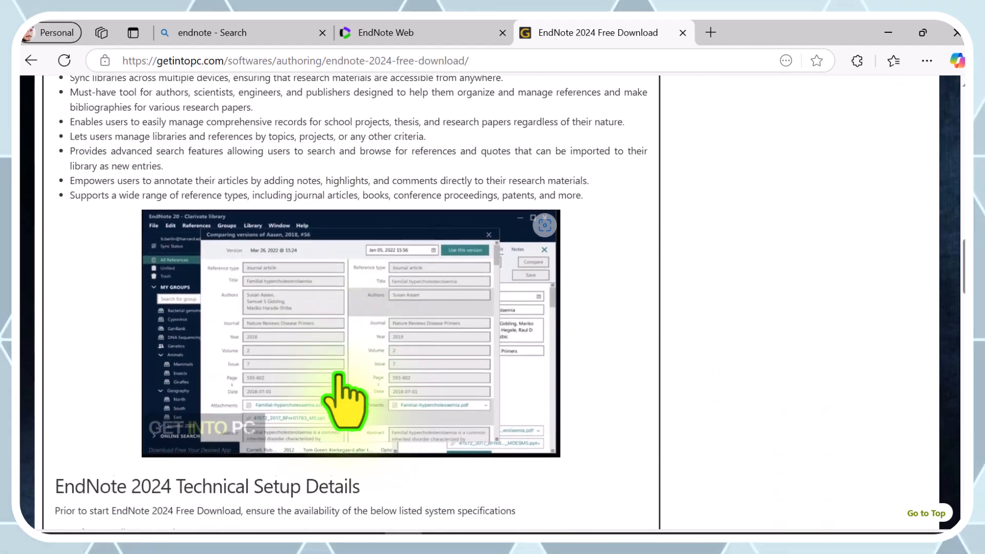
scroll(339, 379, down, 5)
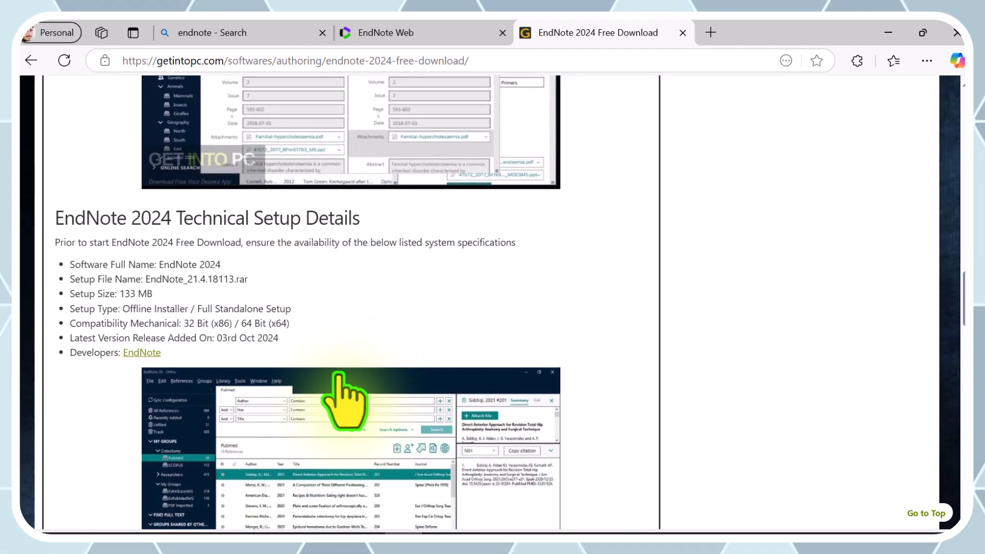
scroll(339, 377, down, 9)
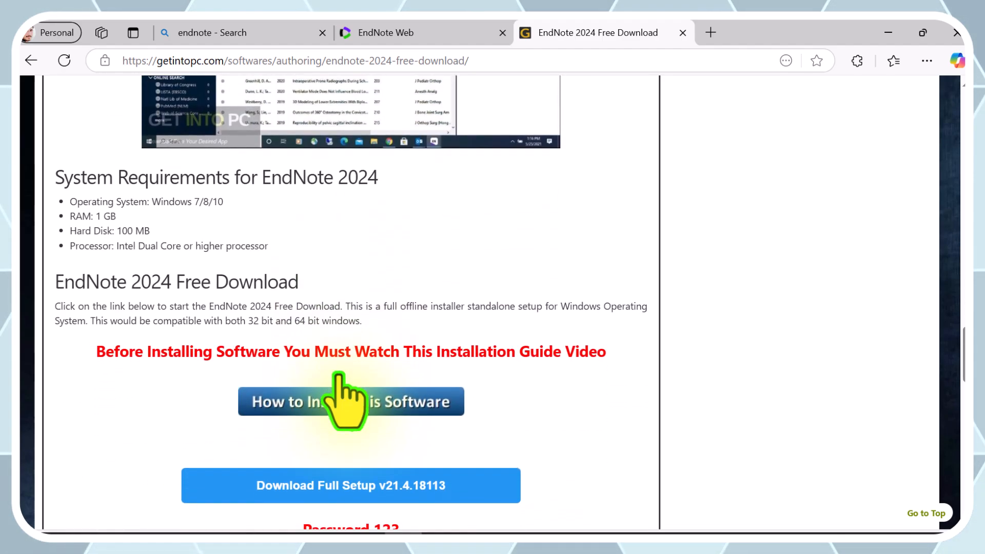
scroll(345, 400, down, 3)
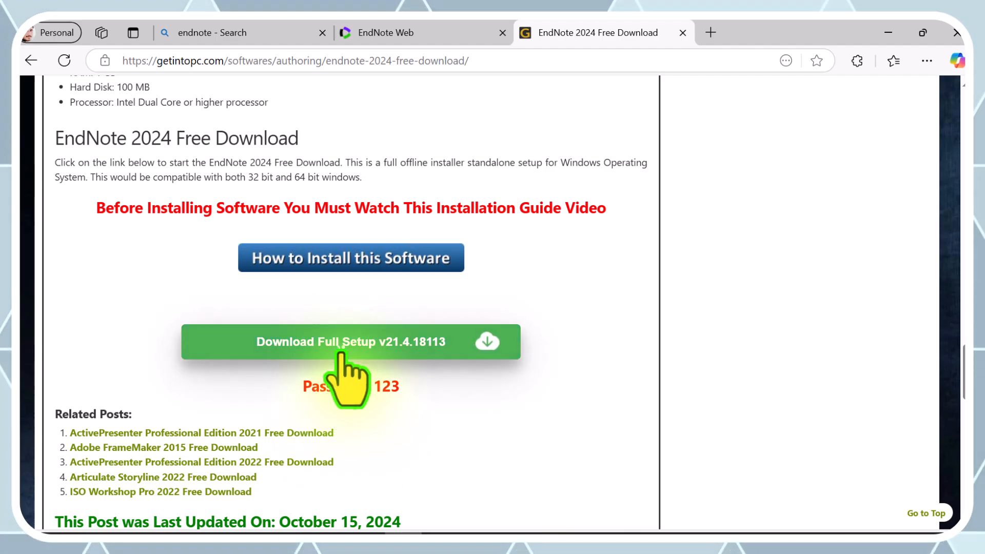
click(341, 353)
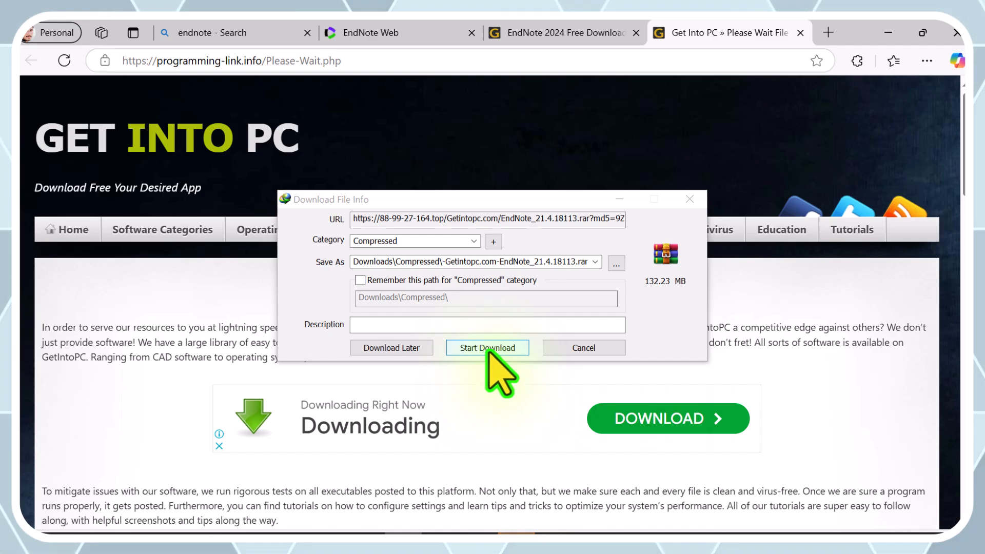
click(487, 349)
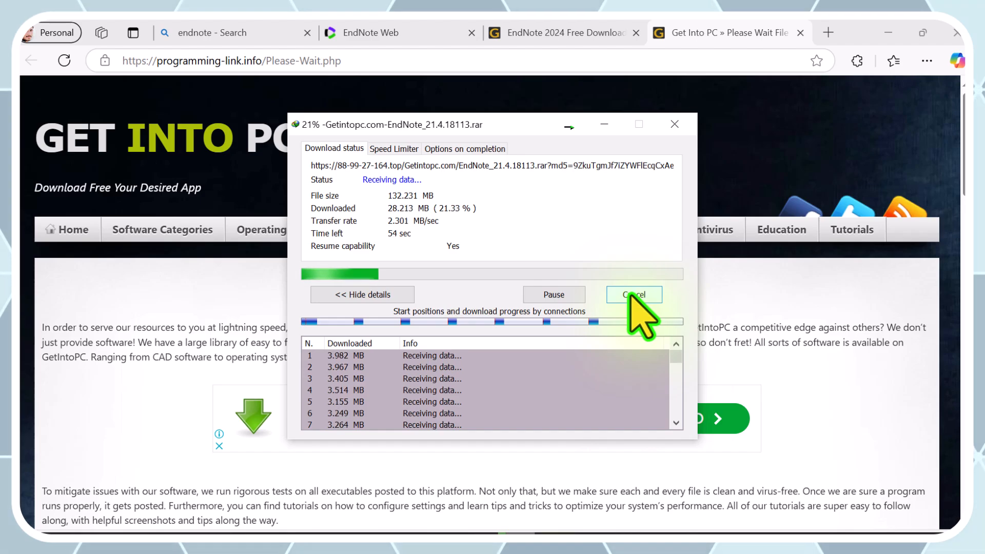
click(632, 294)
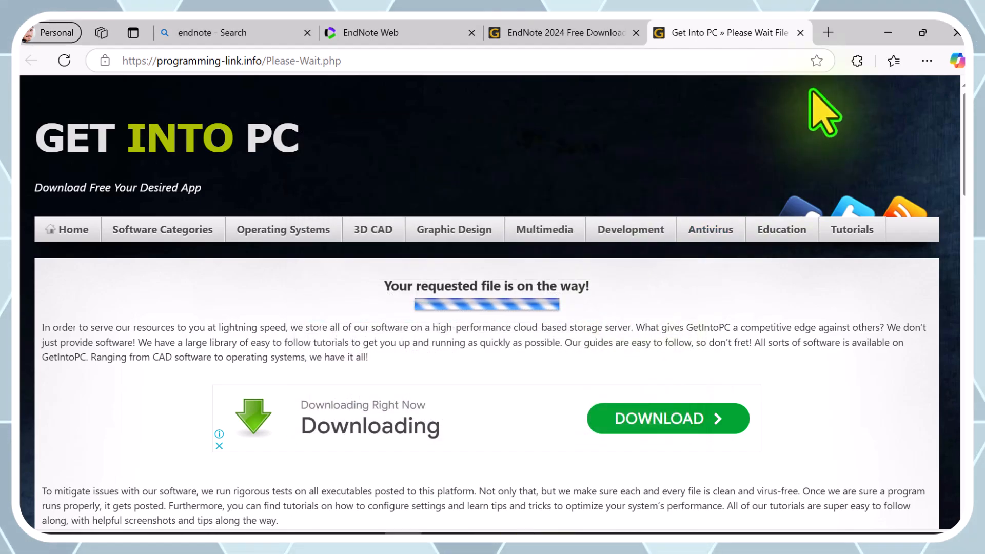
- Close the download page, minimize the browser, and open the folder "OneDrive - Higher Education Commission (1)" on the computer
click(800, 32)
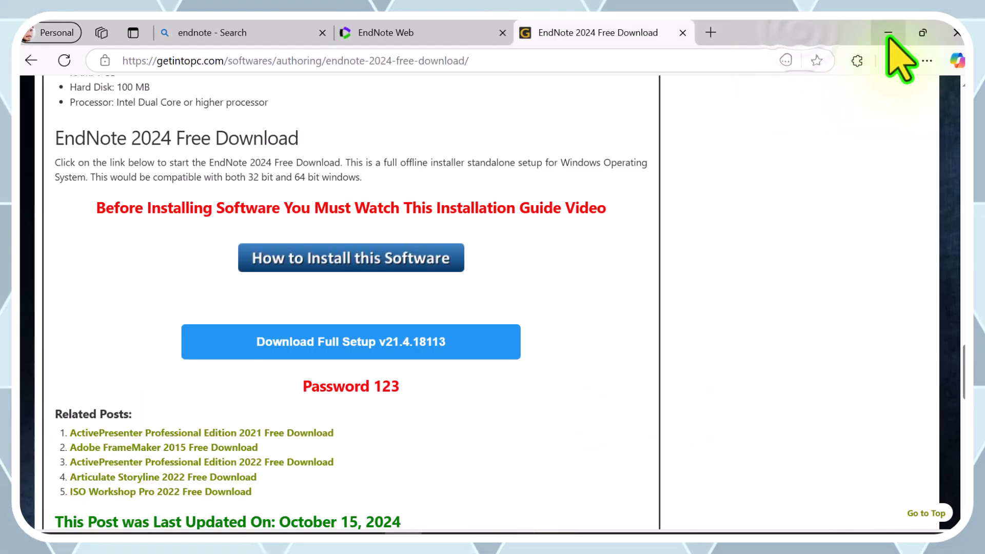
click(887, 32)
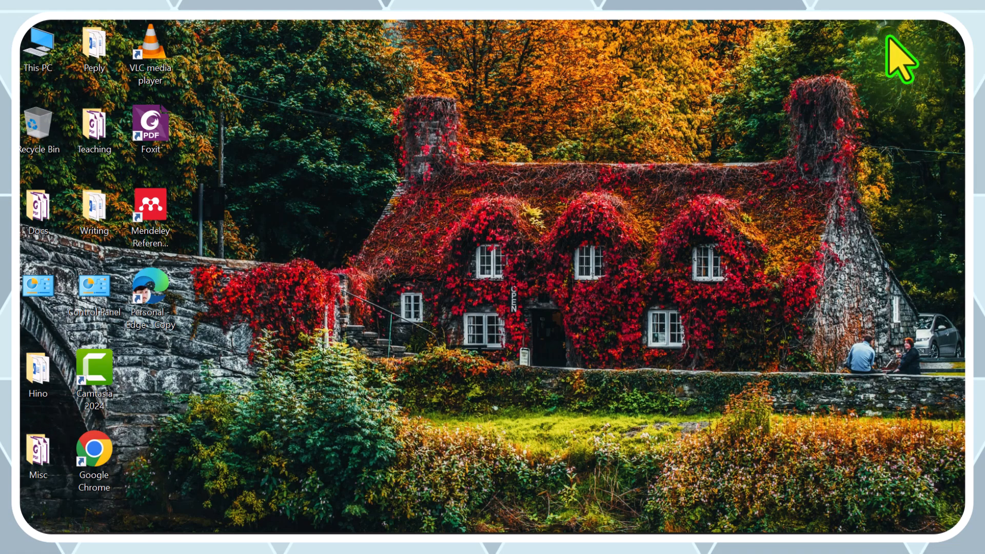
double_click(44, 48)
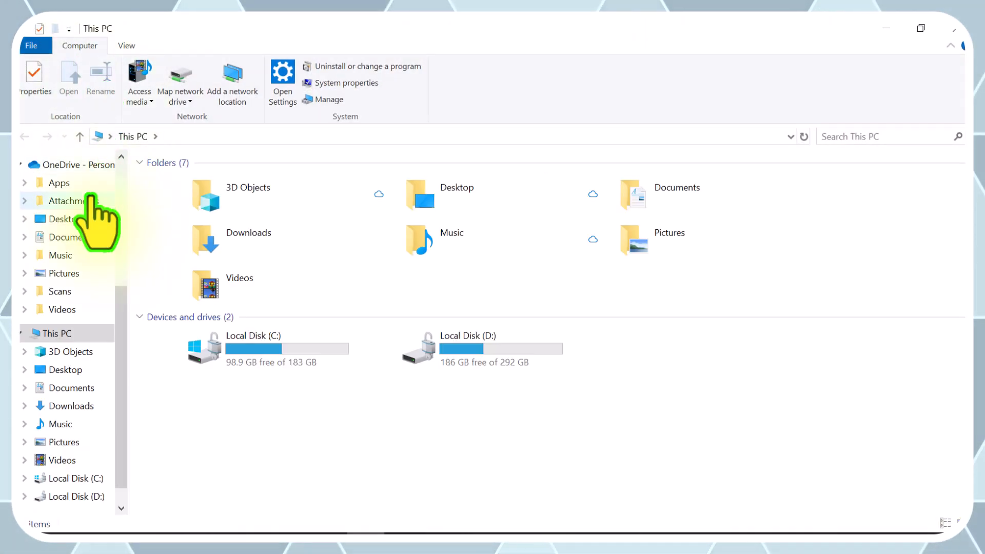
scroll(65, 251, up, 2)
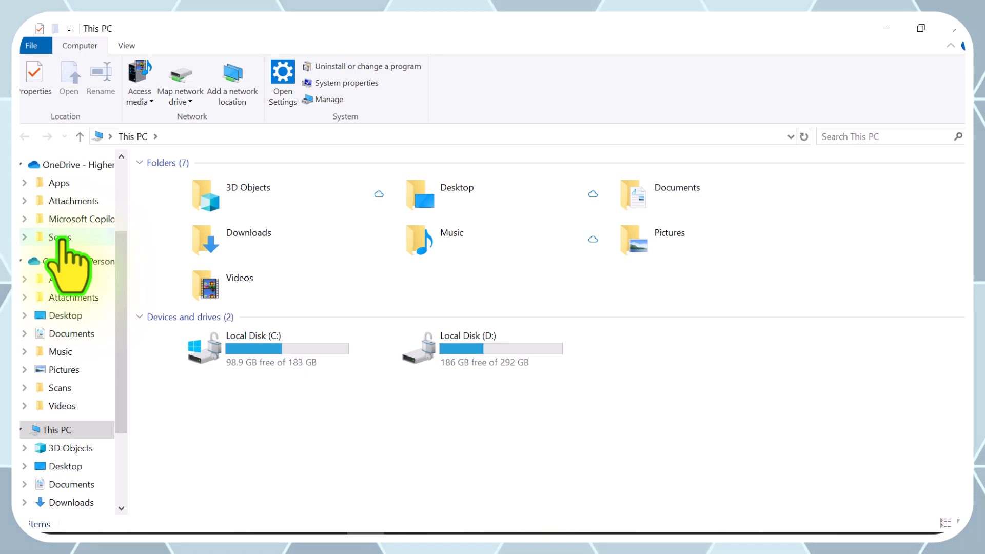
scroll(69, 267, up, 1)
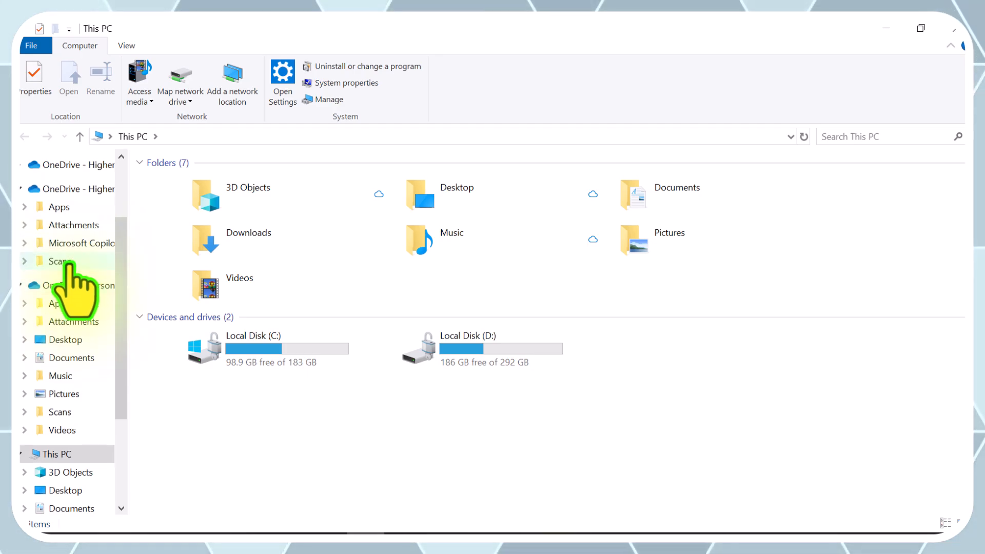
click(83, 190)
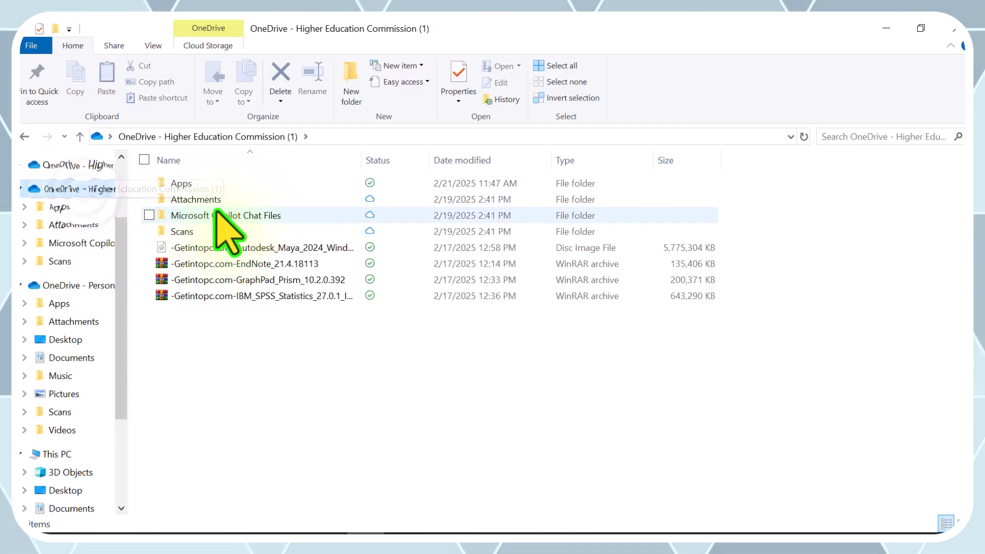
- Open the archive "-Getintopc.com-EndNote_21.4.18113" by entering the archive password, and open its EndNote_21.4.18113 folder
double_click(220, 263)
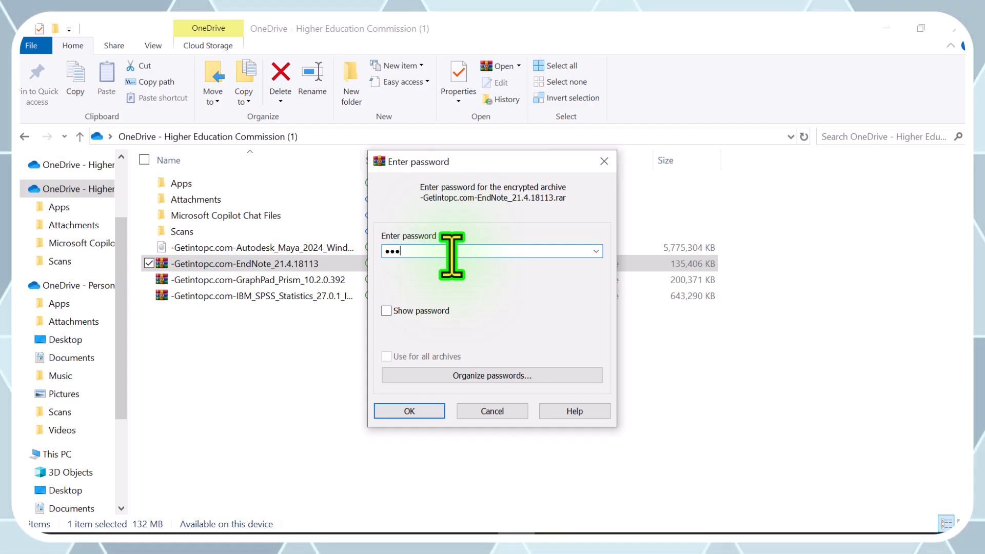
key(Return)
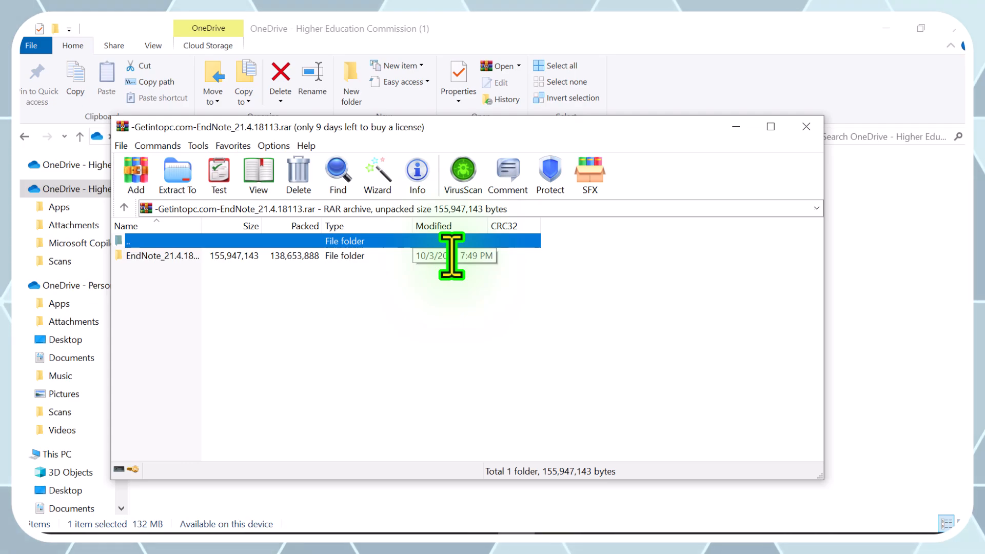
double_click(157, 257)
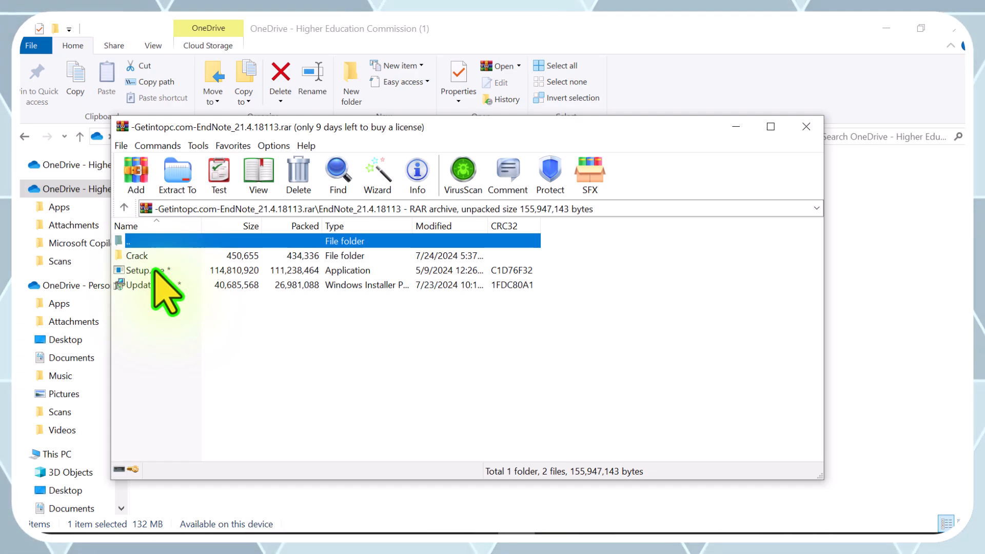
- Open Setup.exe in the archive, and view and close the Readme.txt file in the Crack folder
double_click(154, 270)
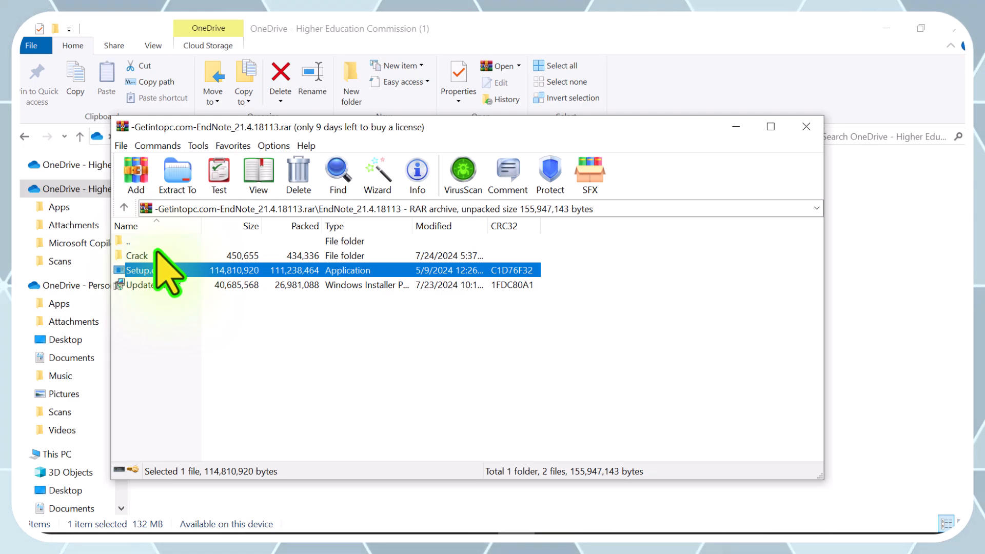
double_click(134, 256)
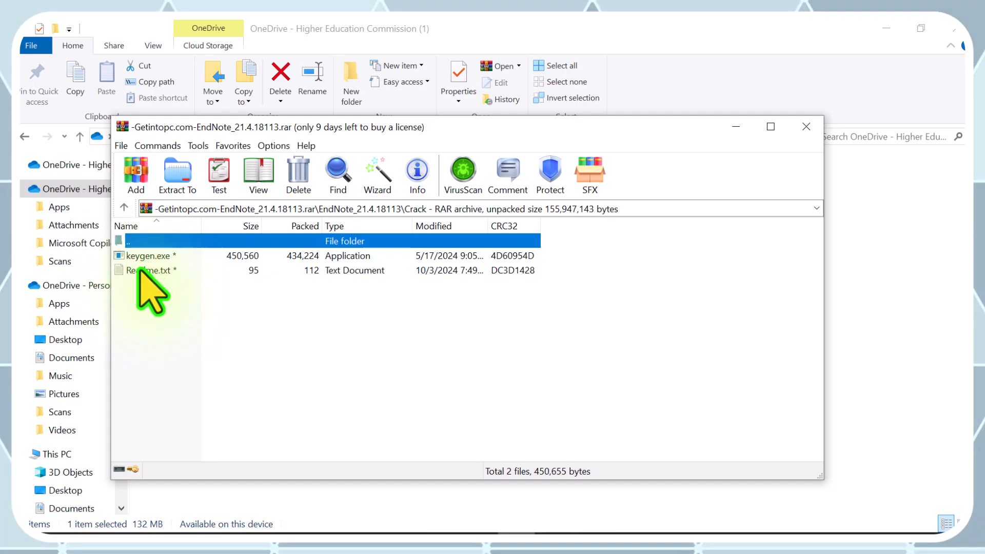
double_click(144, 271)
drag(269, 143, 457, 136)
click(930, 82)
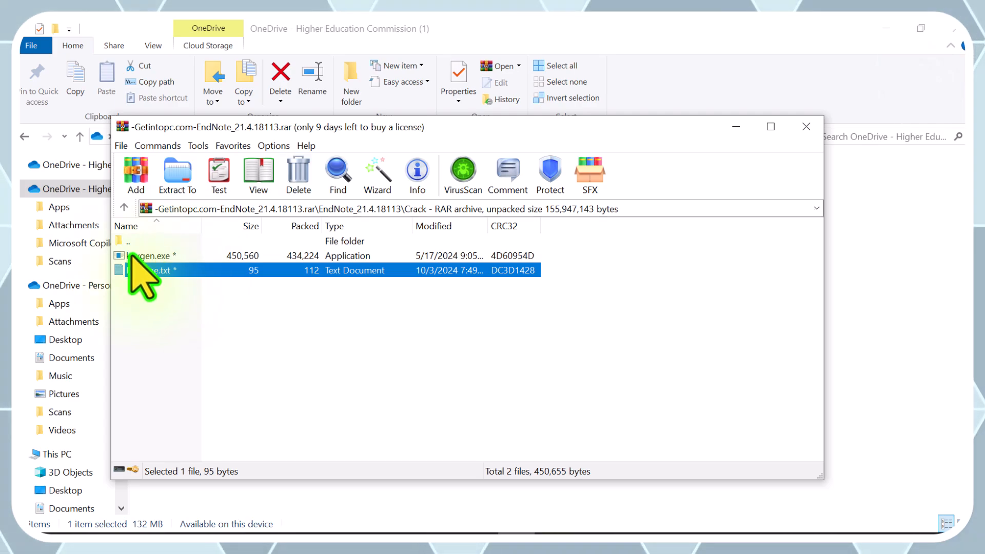
- Return to the archive's EndNote_21.4.18113 folder, launch Update.msp, and exit the EndNote 21.4 update wizard
click(124, 208)
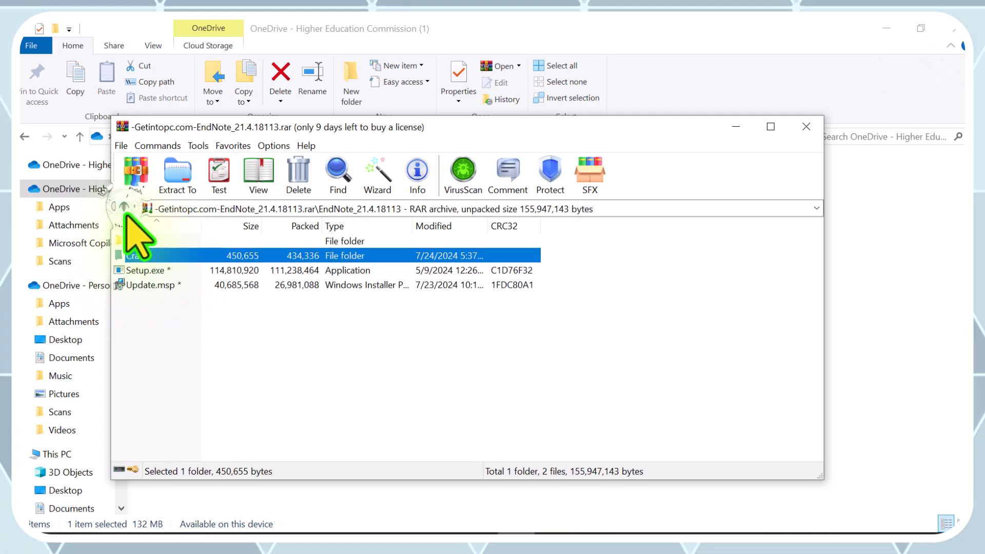
double_click(154, 285)
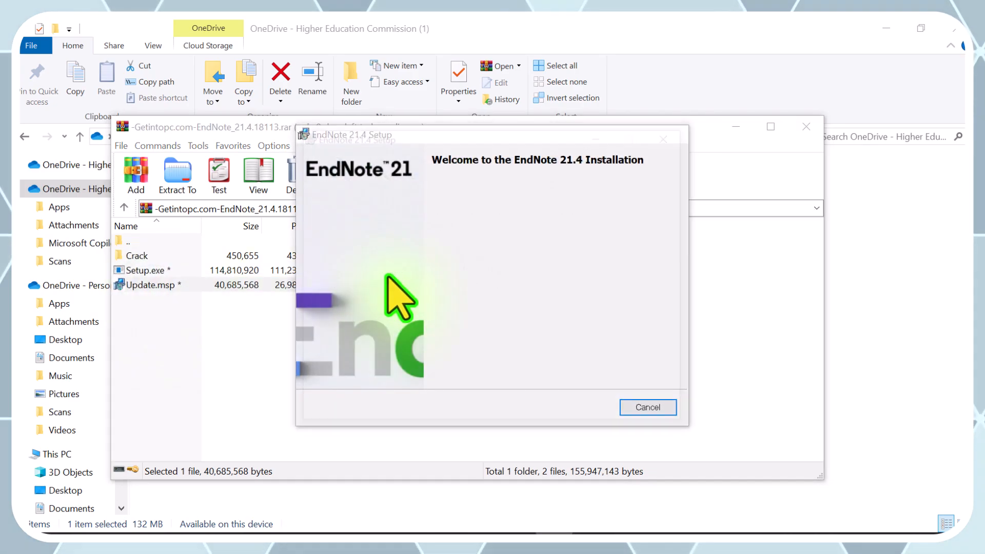
click(666, 135)
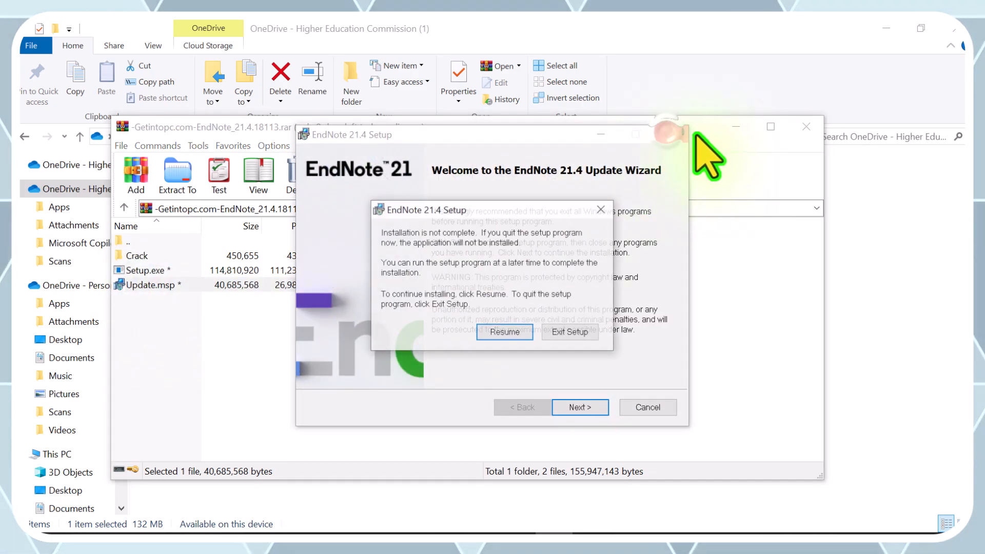
click(559, 332)
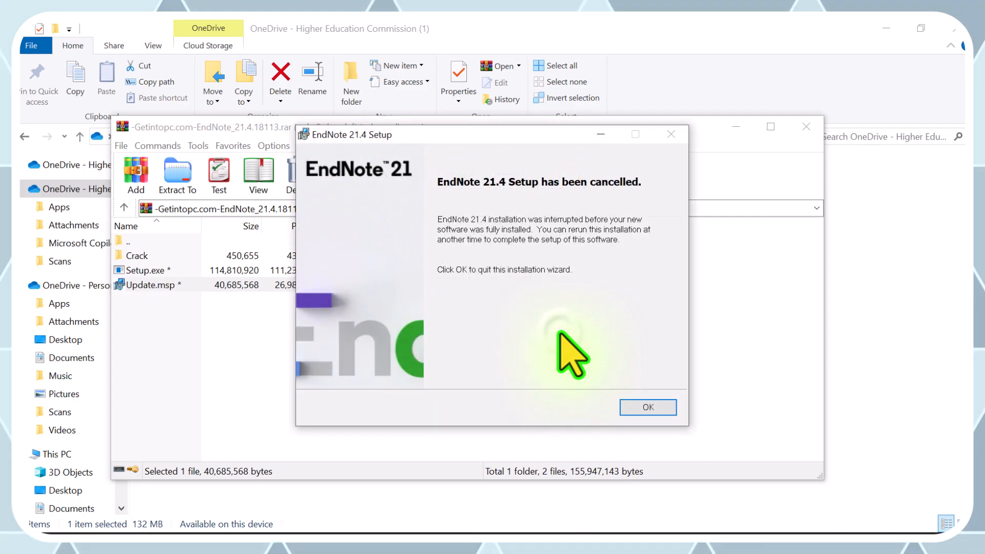
click(651, 410)
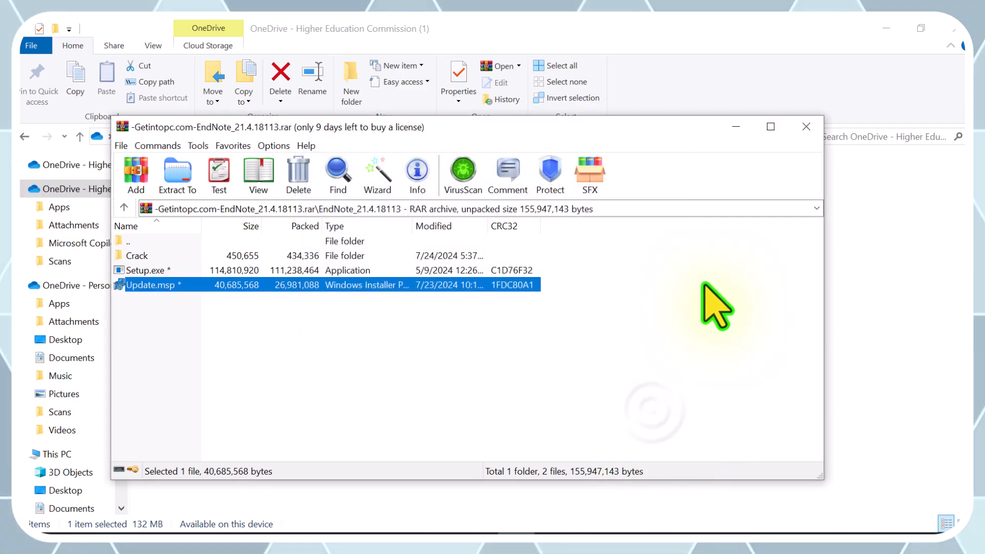
- Close the EndNote archive and the OneDrive folder window to return to the desktop
click(806, 126)
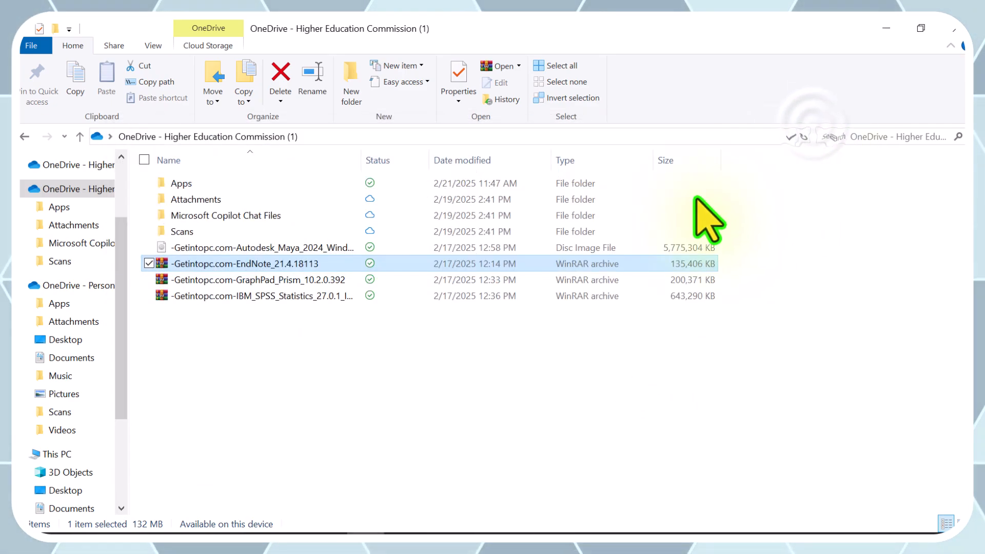
click(438, 341)
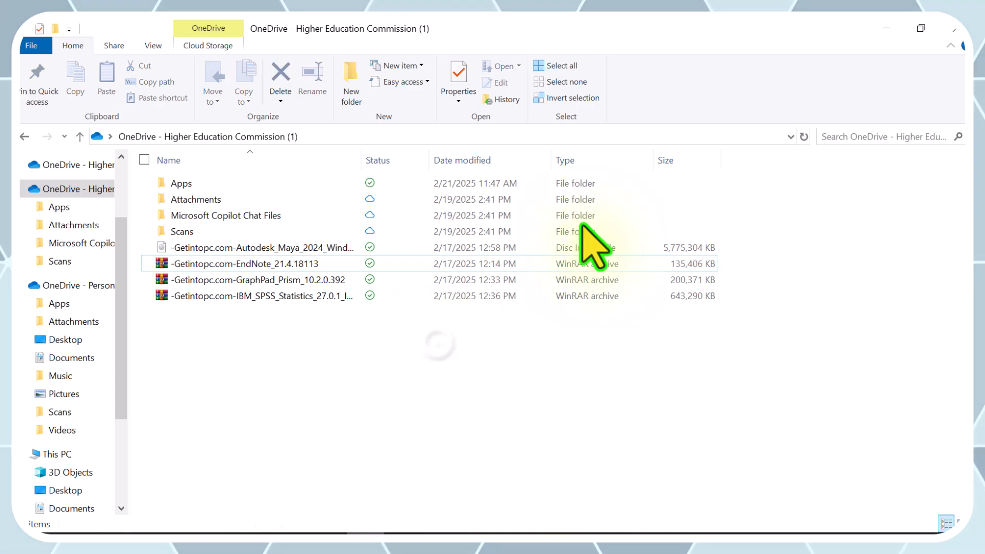
click(948, 29)
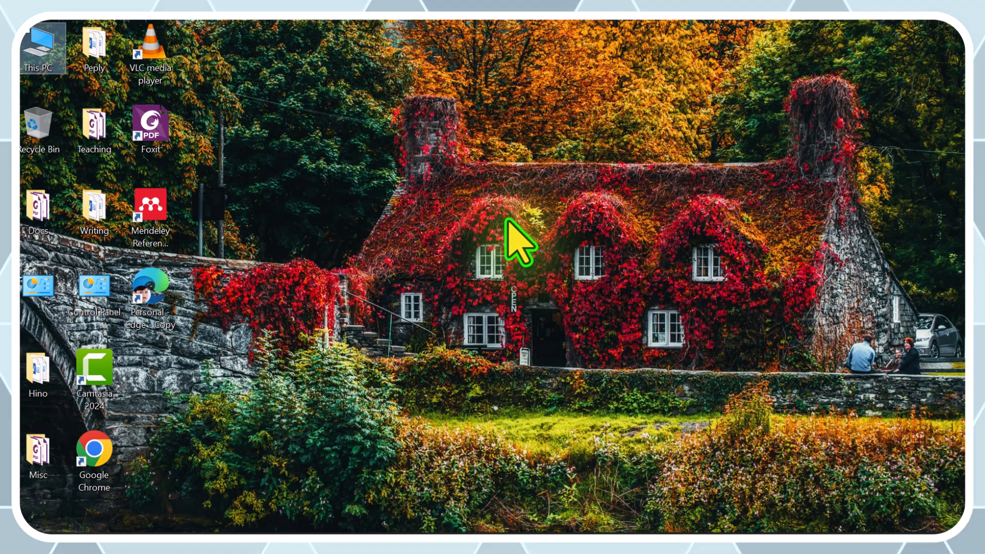
- Search the computer for "en" and open the EndNote app
click(77, 518)
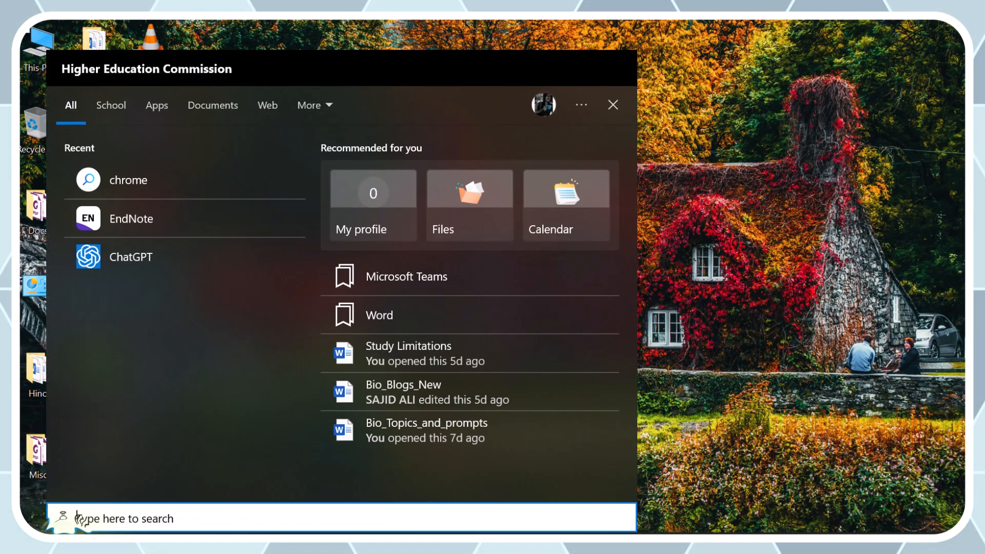
text(en)
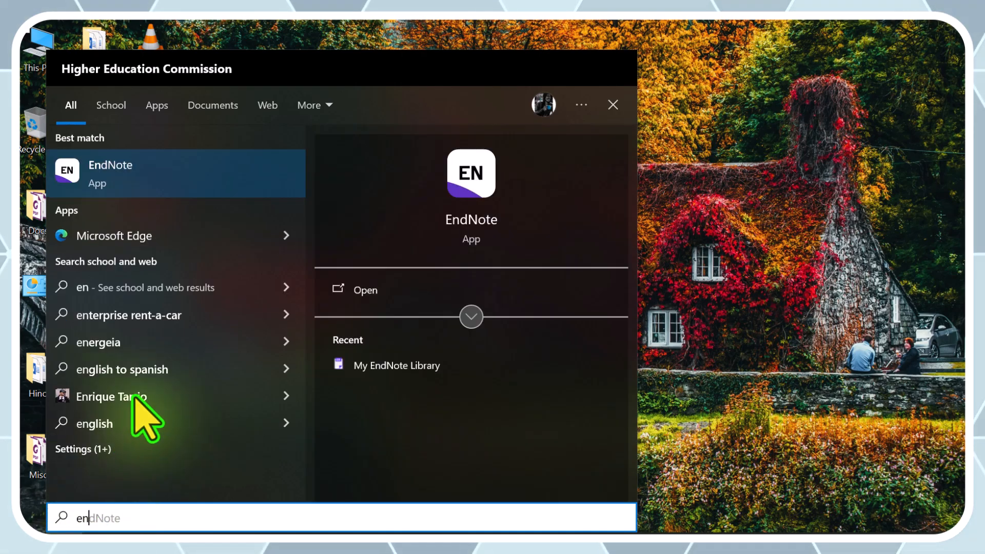
click(349, 289)
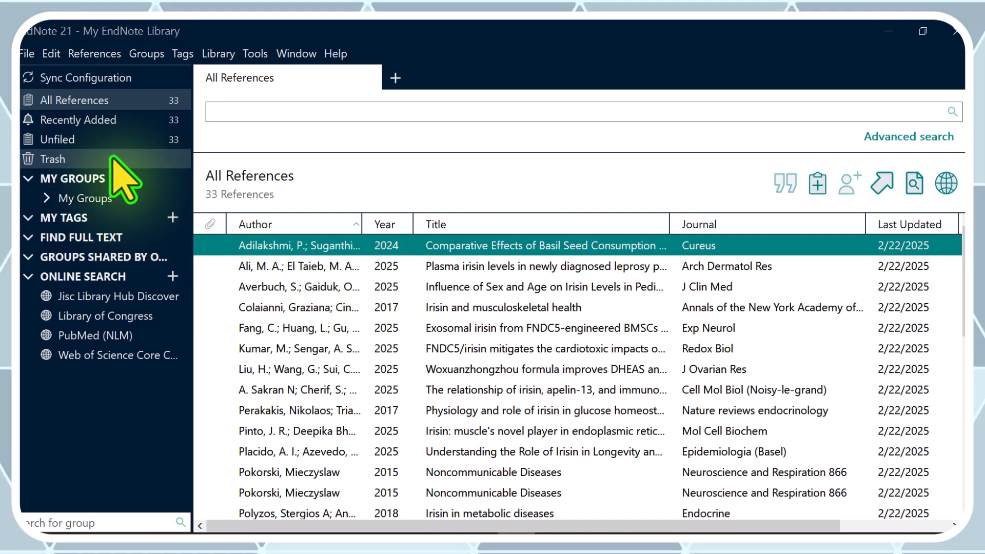
- View the Recently Added, Unfiled, Trash and My Groups reference lists, and return to All References
click(96, 118)
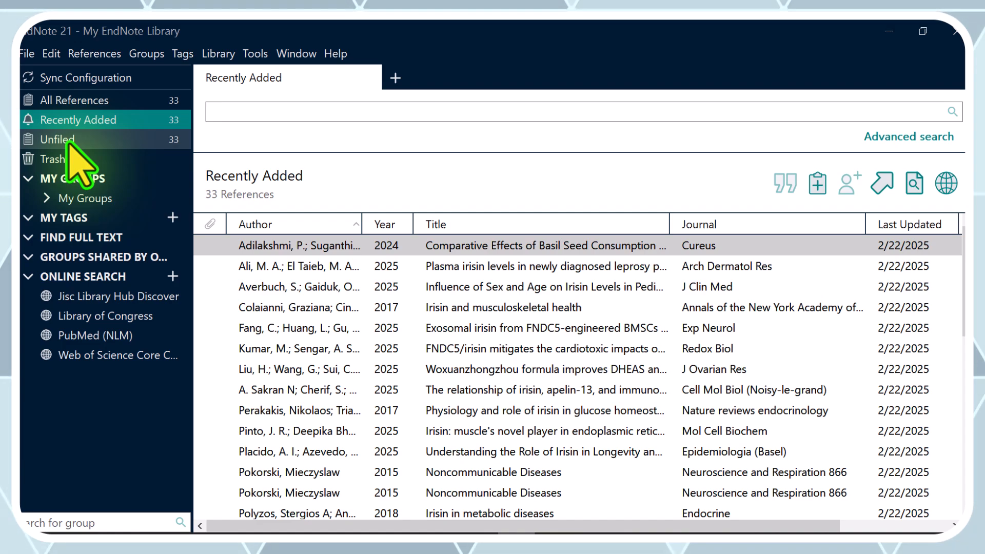
click(77, 99)
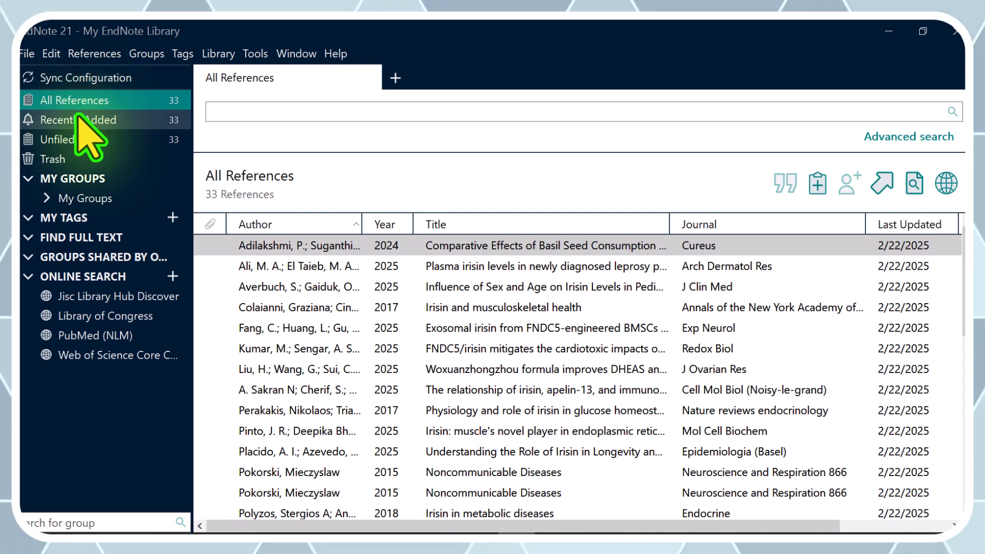
click(77, 118)
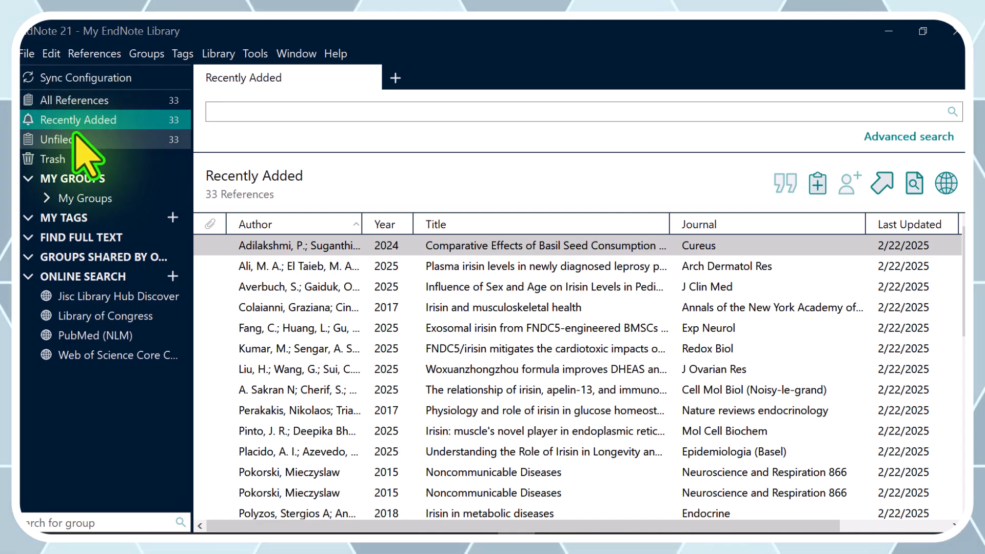
click(76, 139)
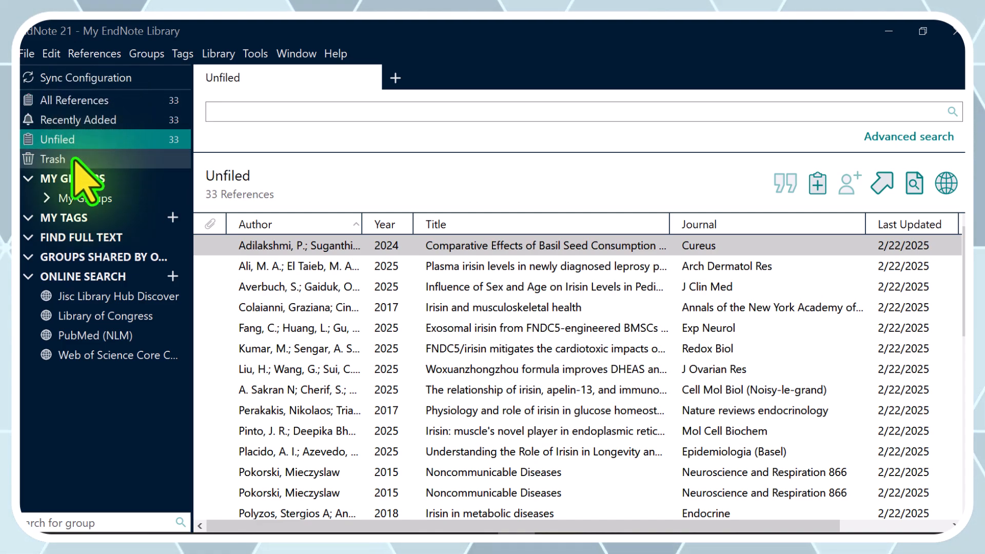
click(75, 159)
click(77, 200)
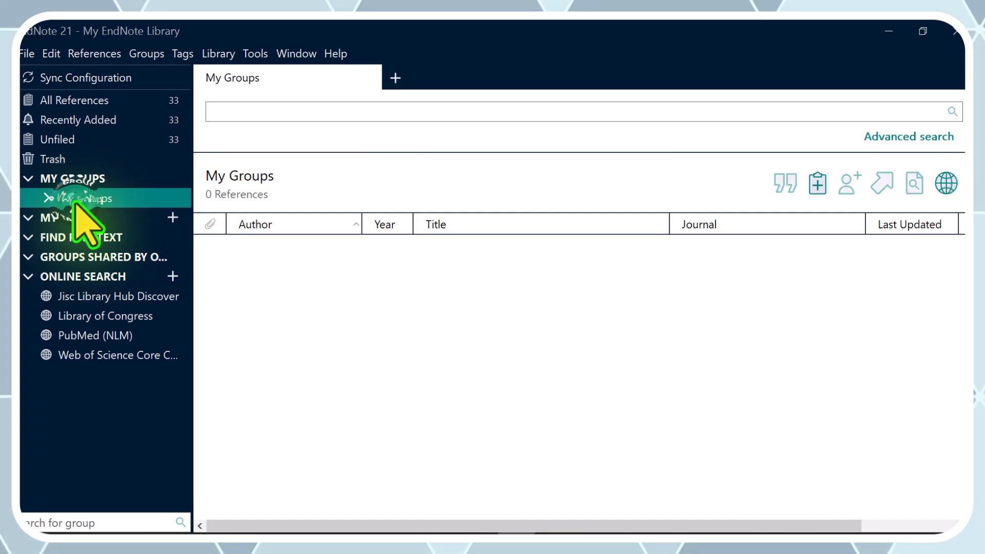
click(79, 121)
click(77, 101)
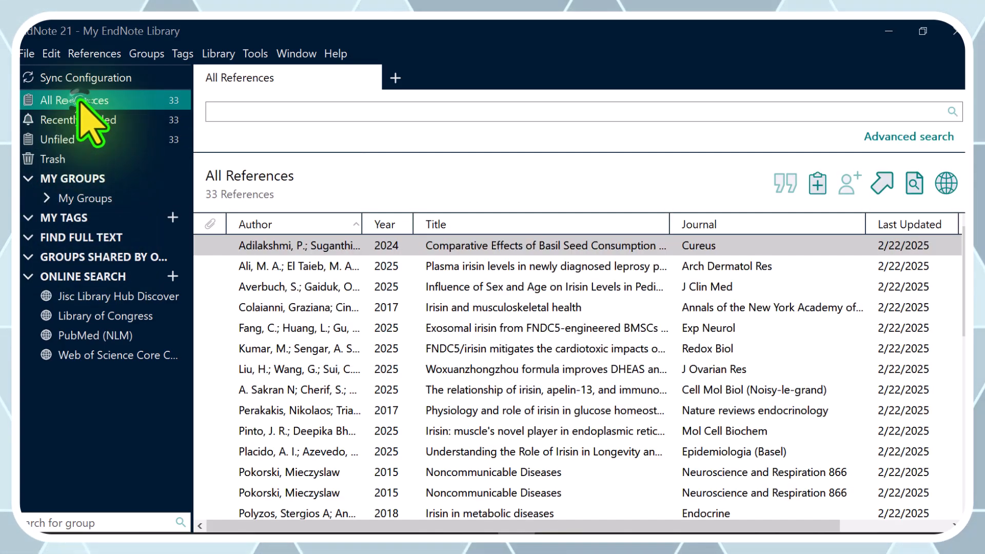
- Select the first six references in All References, and view and dismiss the commands available for them
drag(223, 244, 283, 245)
right_click(285, 246)
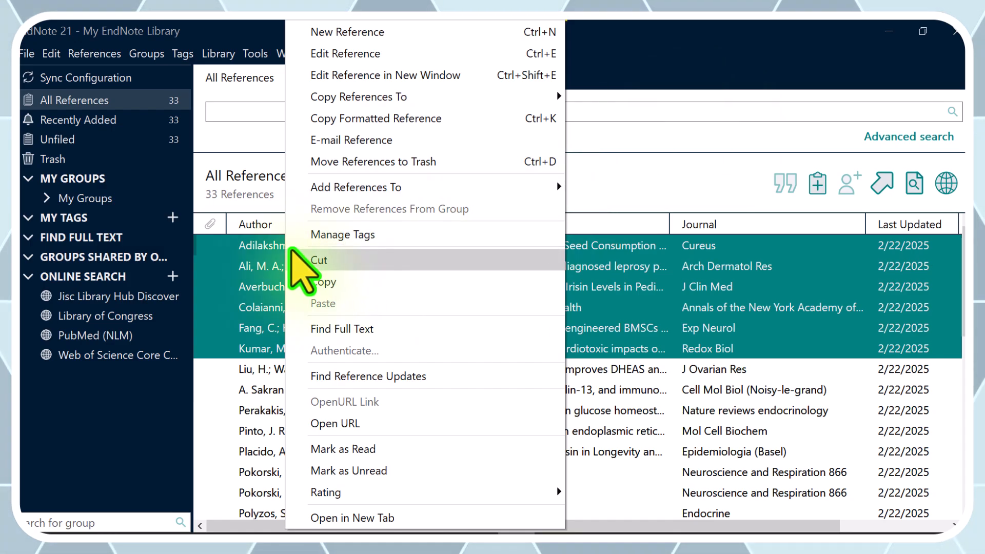
click(255, 247)
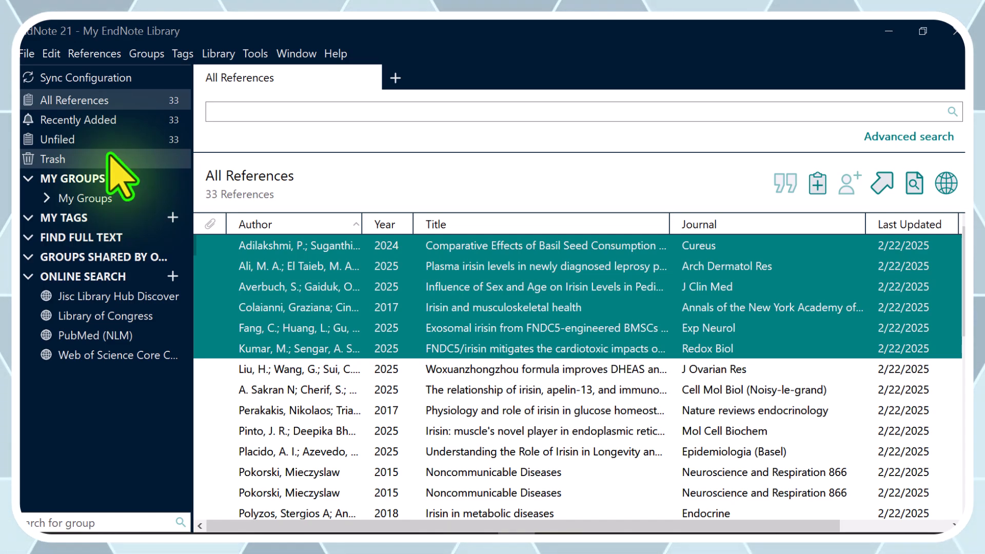
- View the Find Full Text, Groups Shared by Others and Online Search sections of the library
click(105, 236)
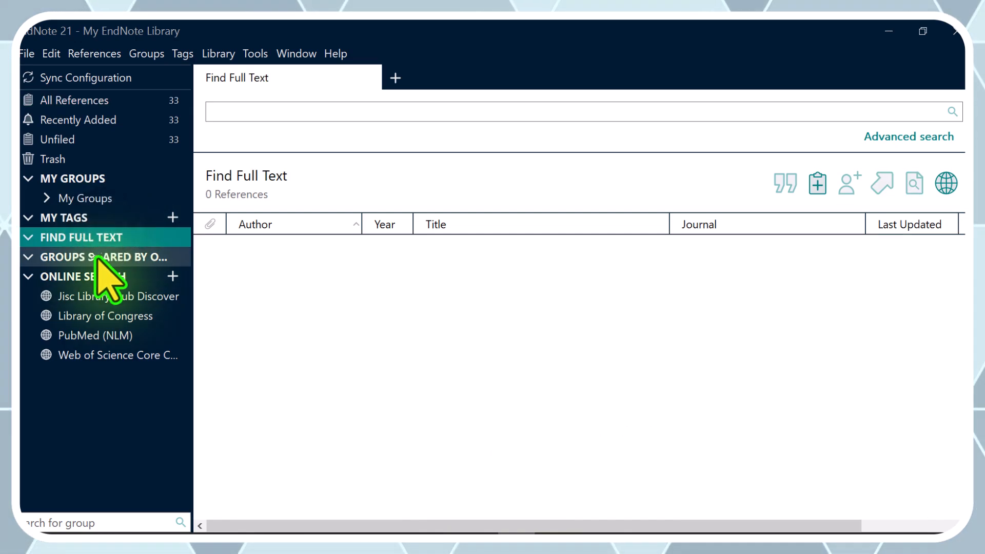
click(97, 258)
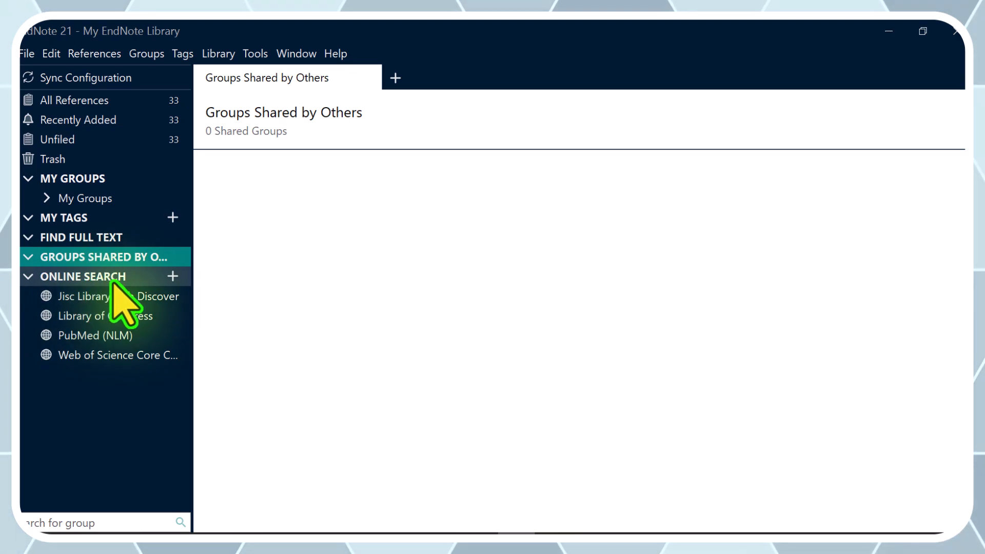
click(82, 277)
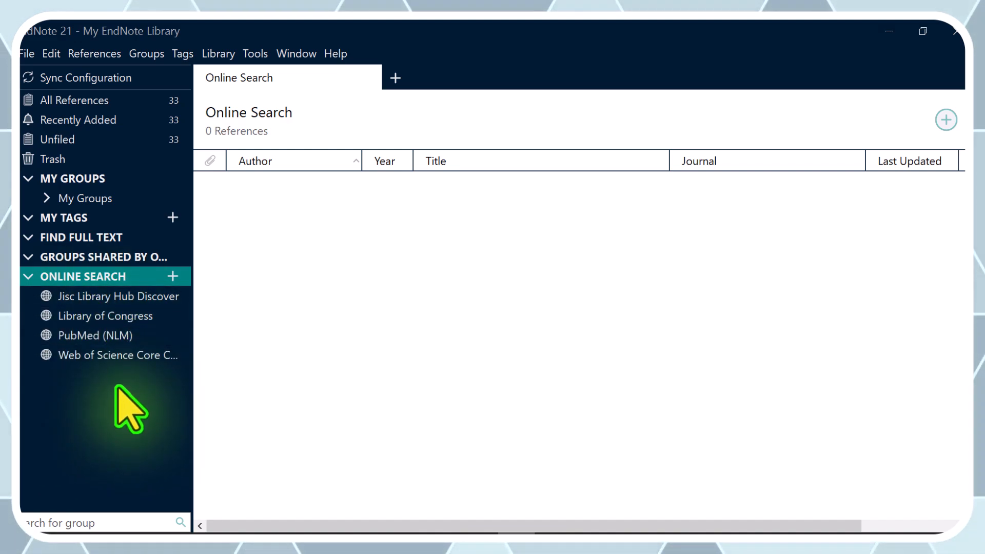
- Browse the list of available online search connections and close it without choosing one
click(173, 276)
scroll(433, 240, up, 2)
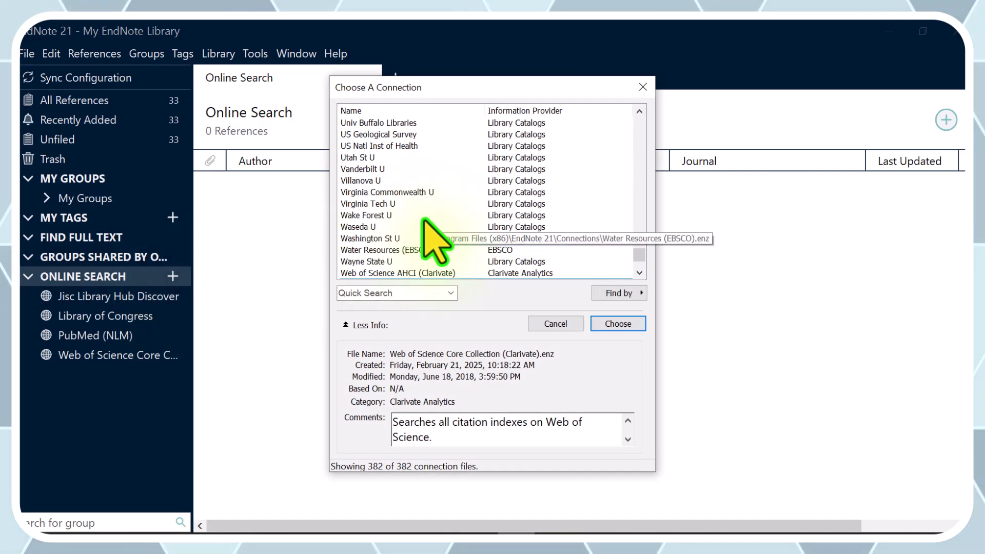
scroll(435, 241, down, 5)
scroll(435, 241, up, 20)
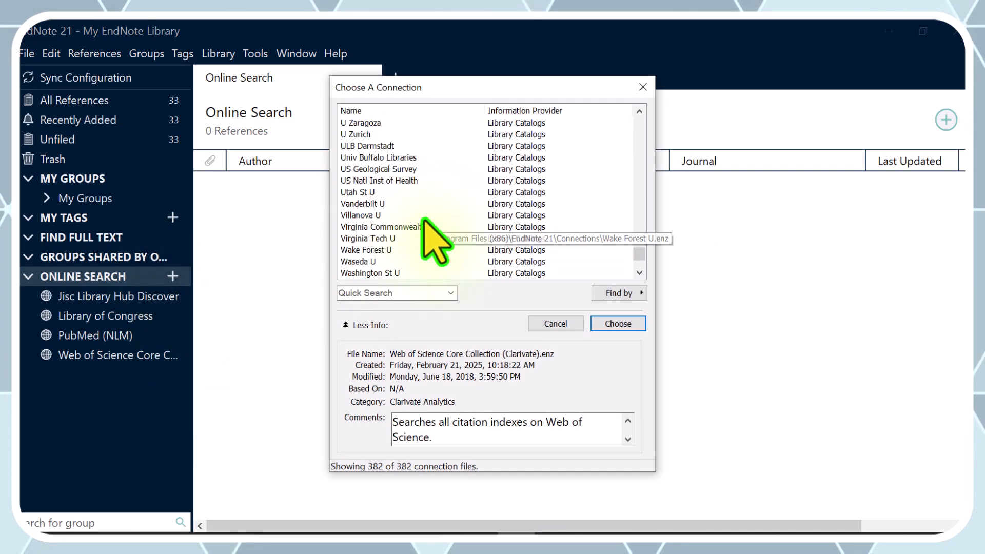
scroll(435, 241, up, 20)
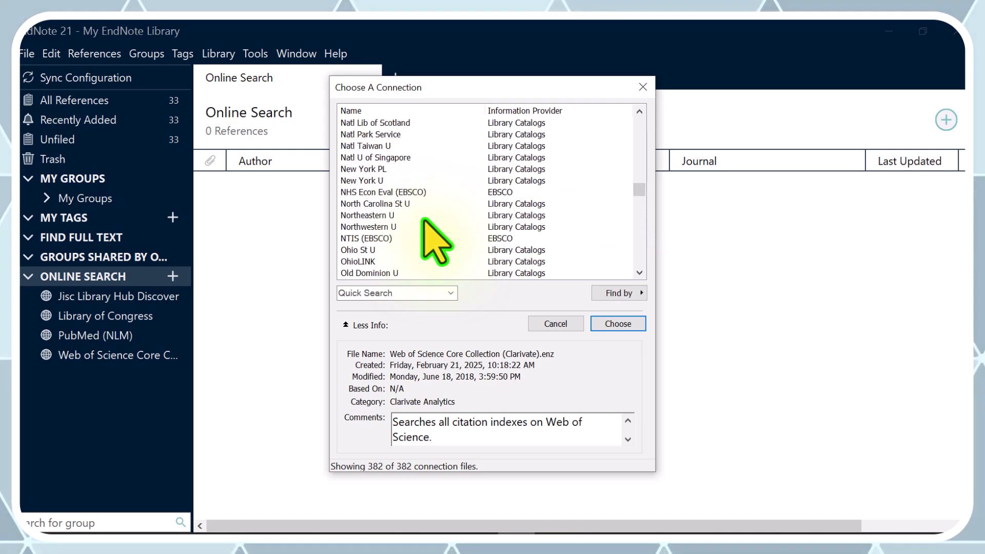
scroll(424, 218, up, 10)
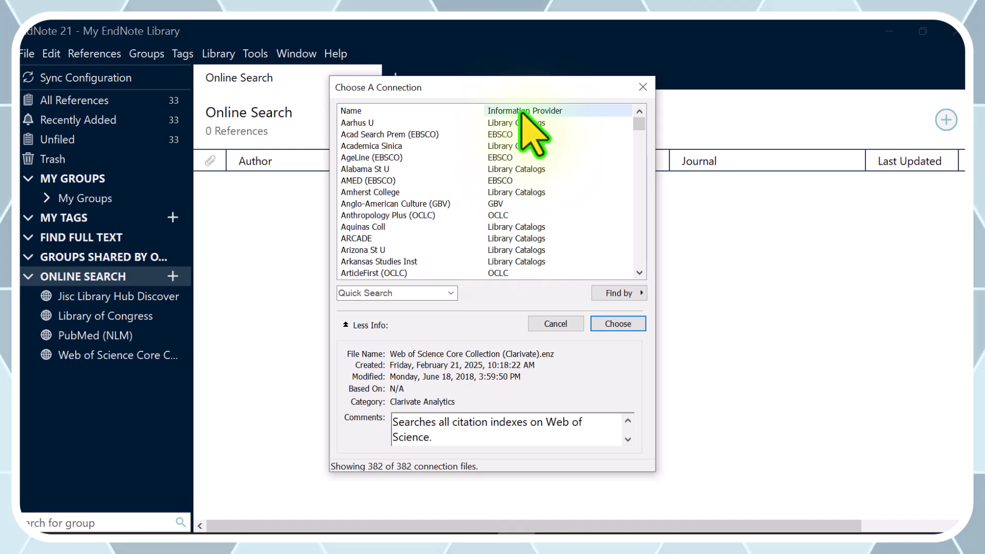
click(564, 324)
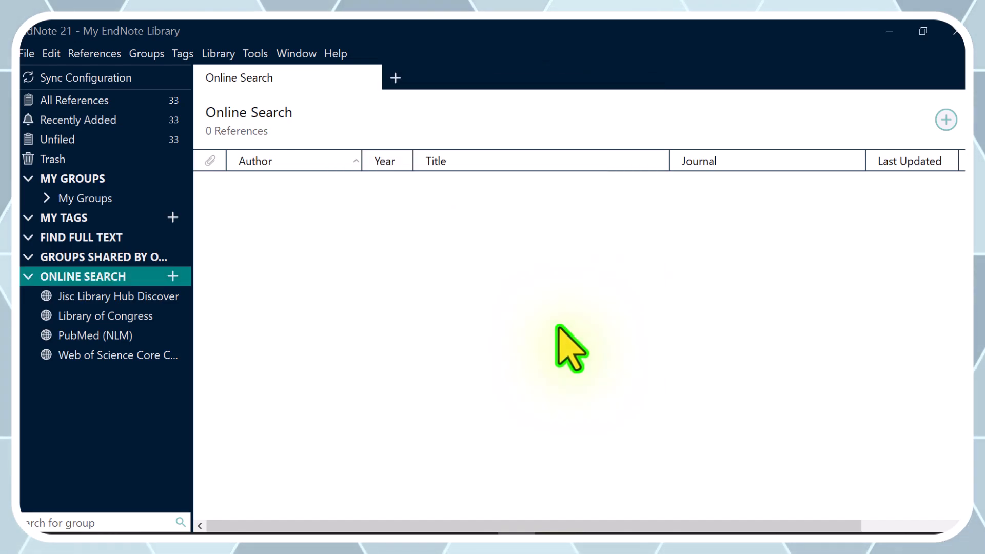
- Search the PubMed (NLM) connection for references whose title contains "Irisin"
click(100, 335)
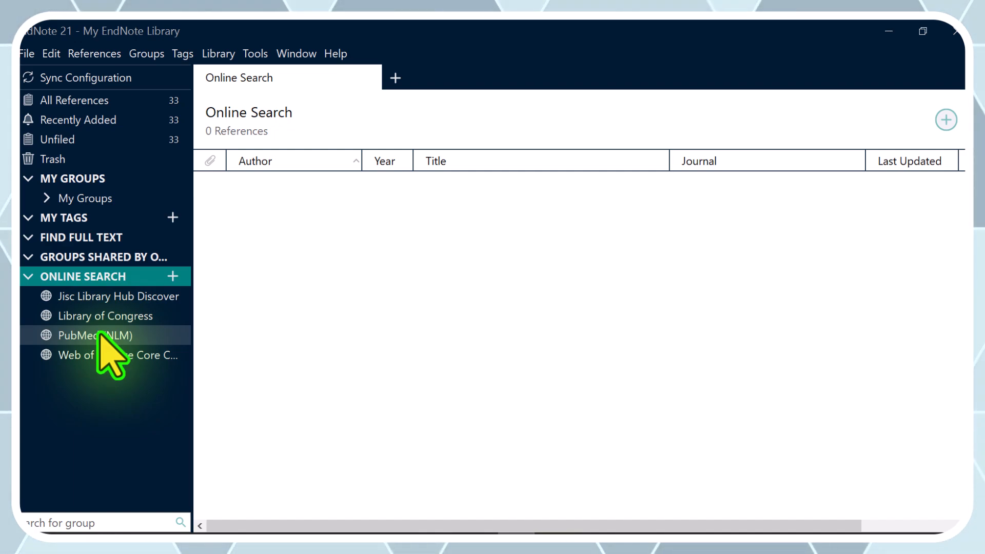
click(101, 334)
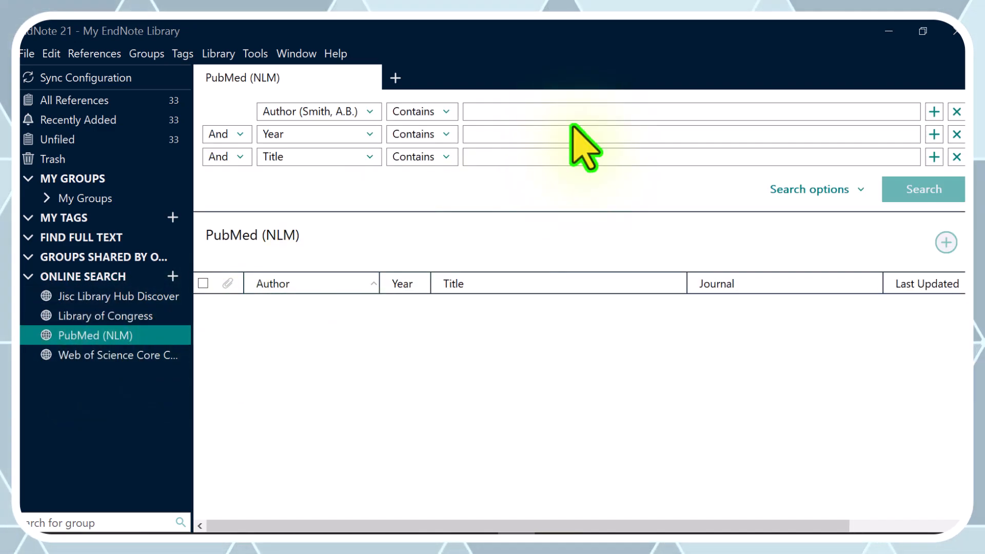
click(524, 159)
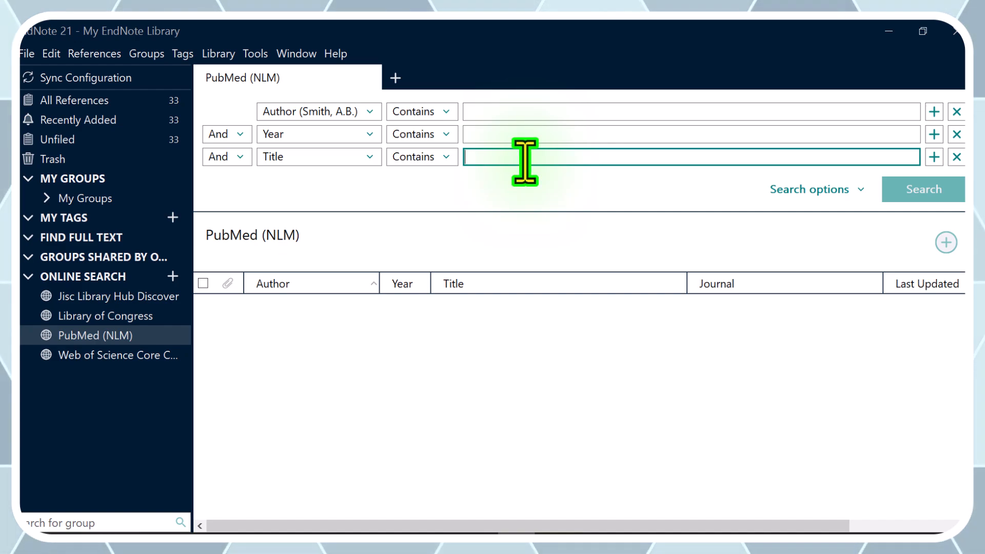
text(I)
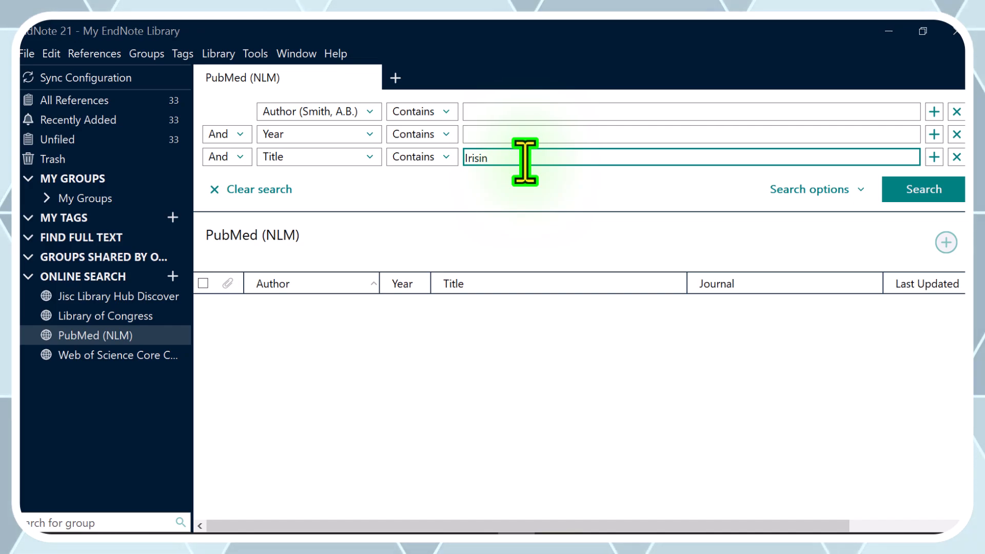
text(risin)
key(Return)
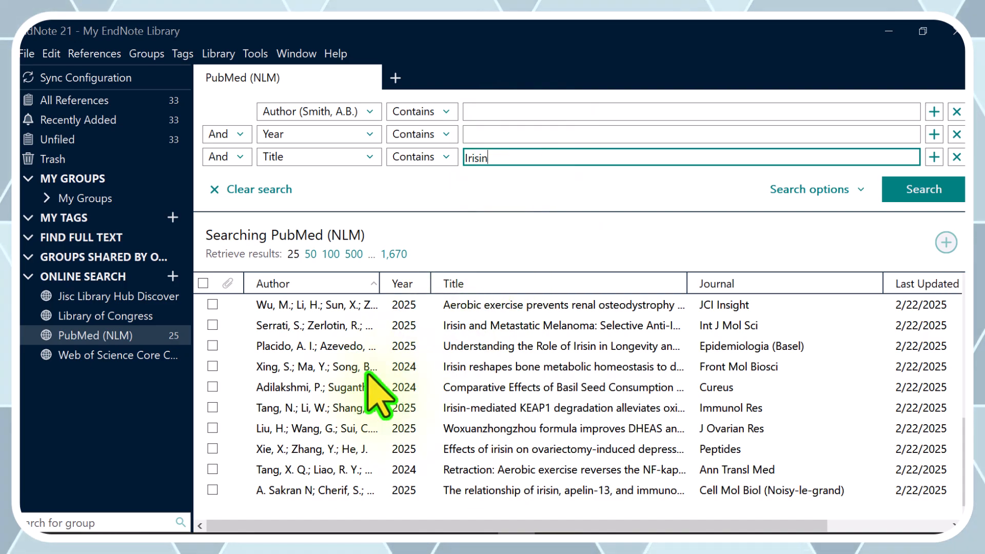
- Select all the retrieved Irisin references from PubMed and add them to the library
scroll(359, 426, up, 3)
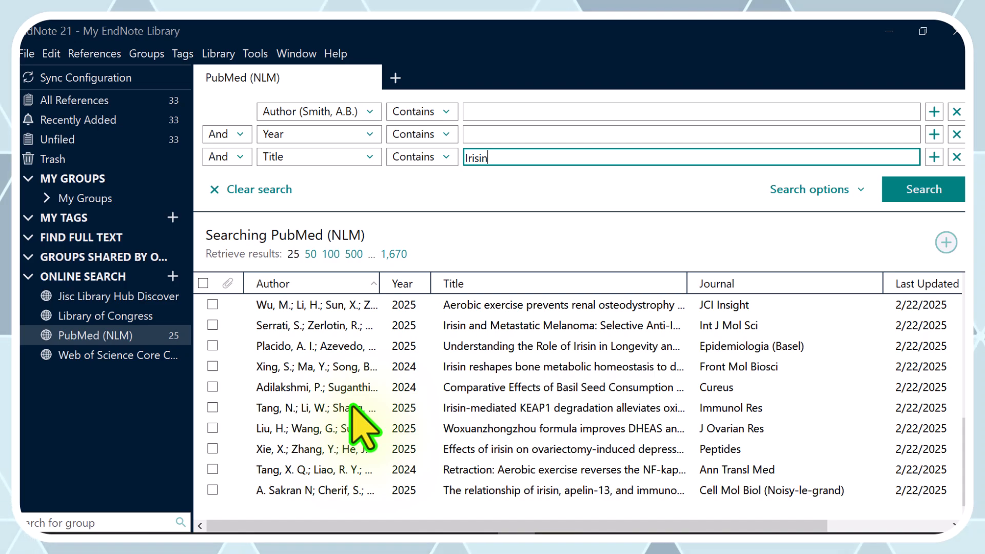
scroll(354, 410, up, 3)
scroll(354, 410, down, 3)
scroll(354, 411, up, 4)
scroll(363, 428, down, 4)
scroll(356, 418, up, 3)
scroll(356, 418, down, 3)
scroll(355, 417, up, 5)
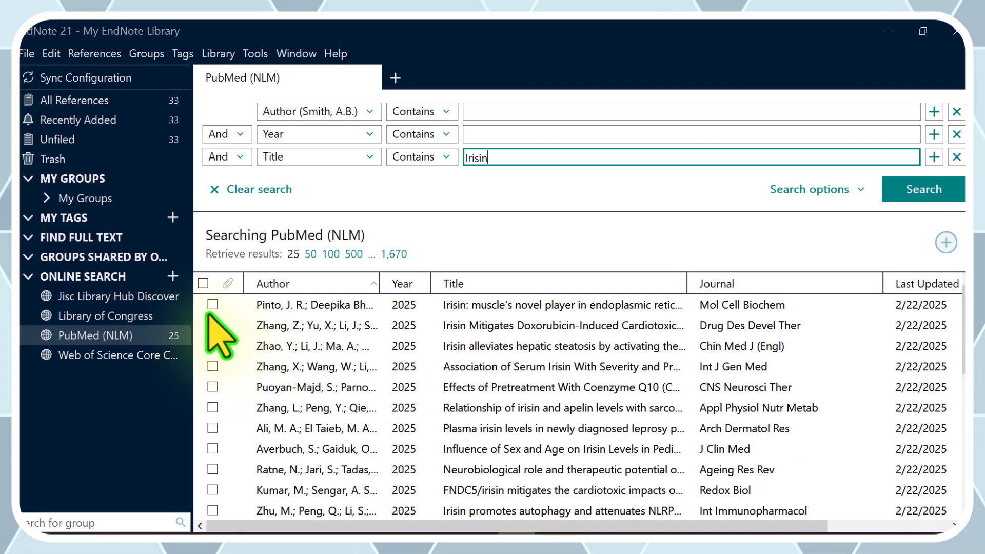
click(204, 282)
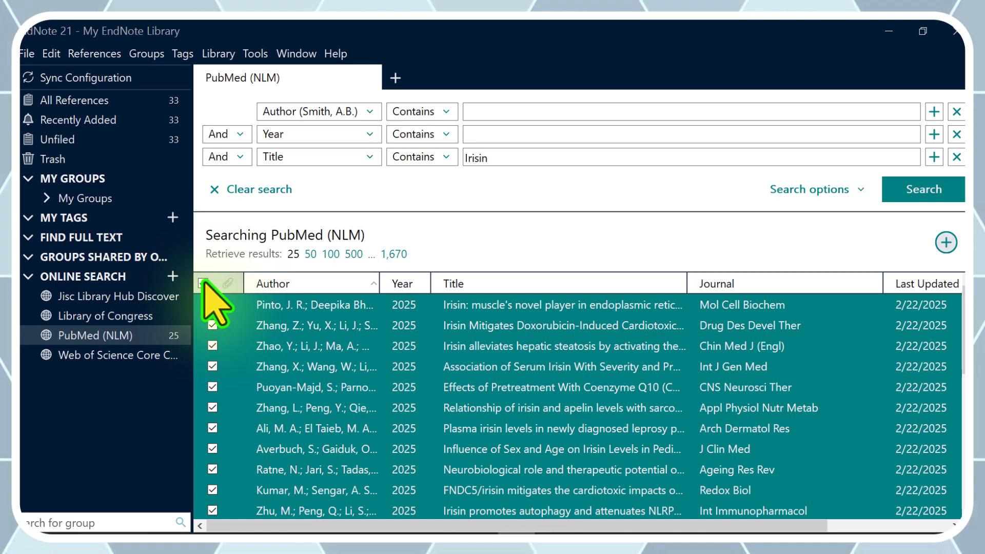
click(945, 243)
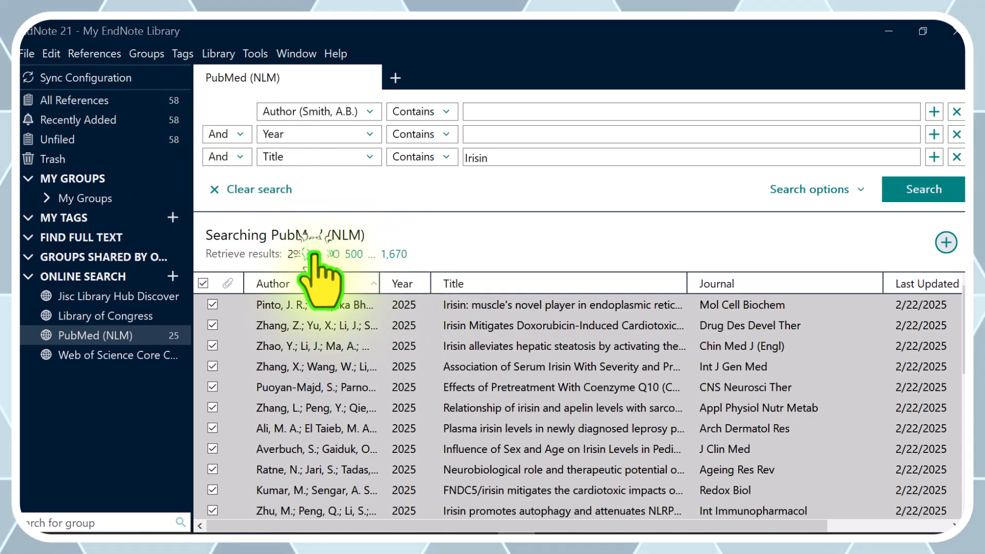
- Retrieve 50 results for the Irisin search, and search PubMed titles for "Irisin" "reproduction"
click(354, 254)
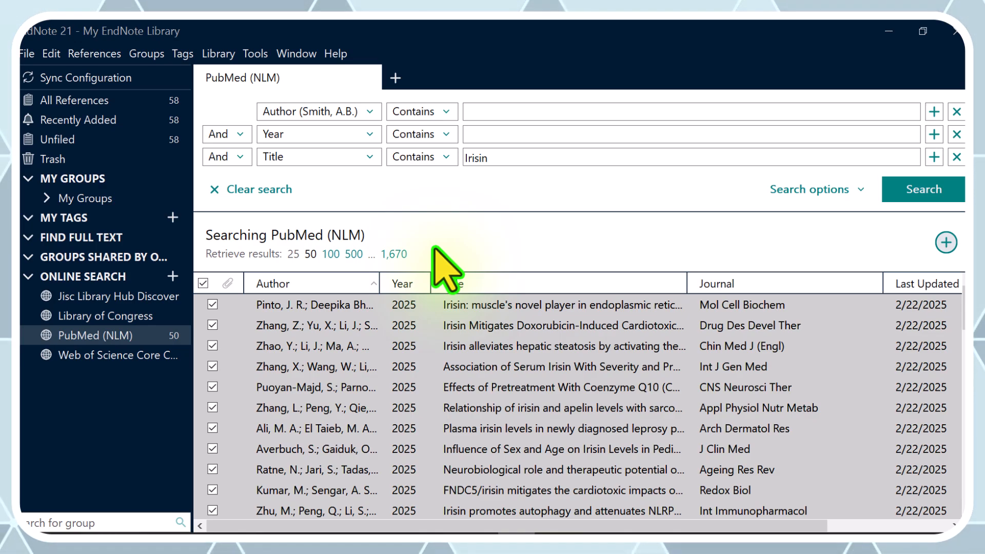
click(497, 159)
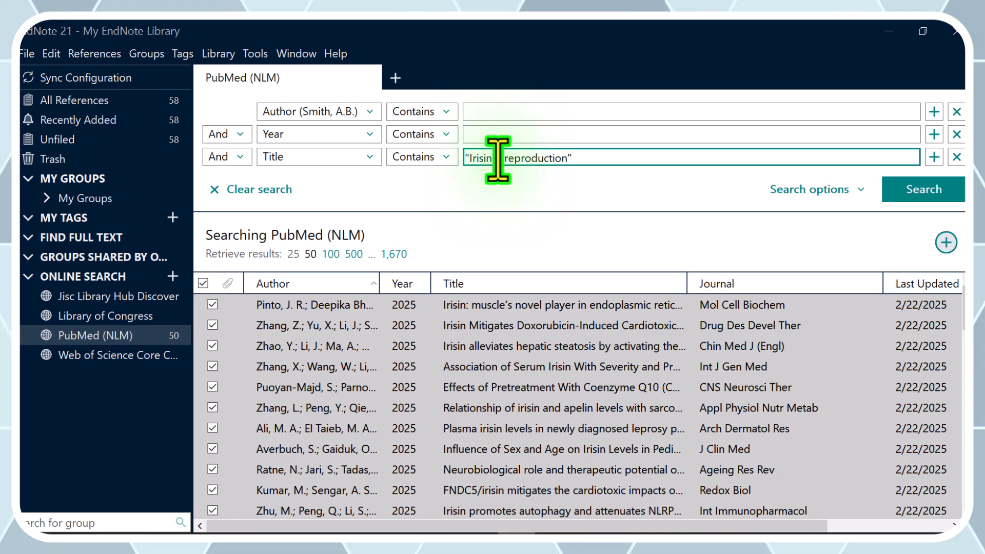
key(Return)
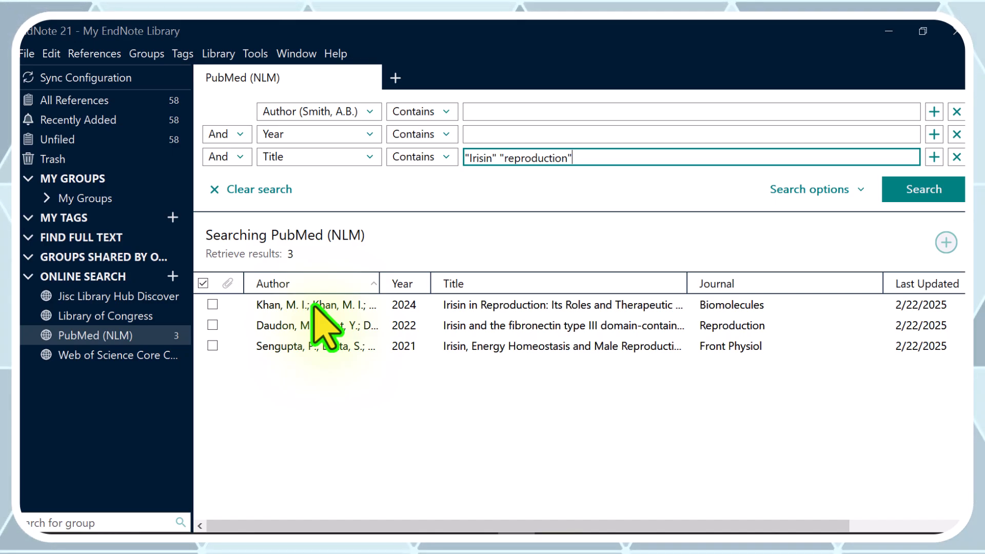
- Read the summary and abstract of the 2022 reference on irisin and the fibronectin family, and close the reference details
click(501, 308)
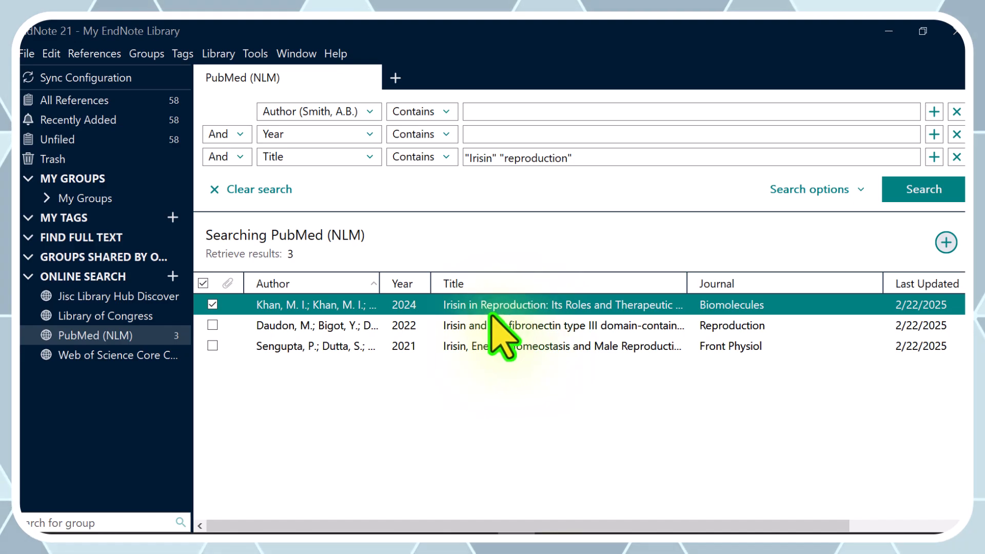
click(522, 307)
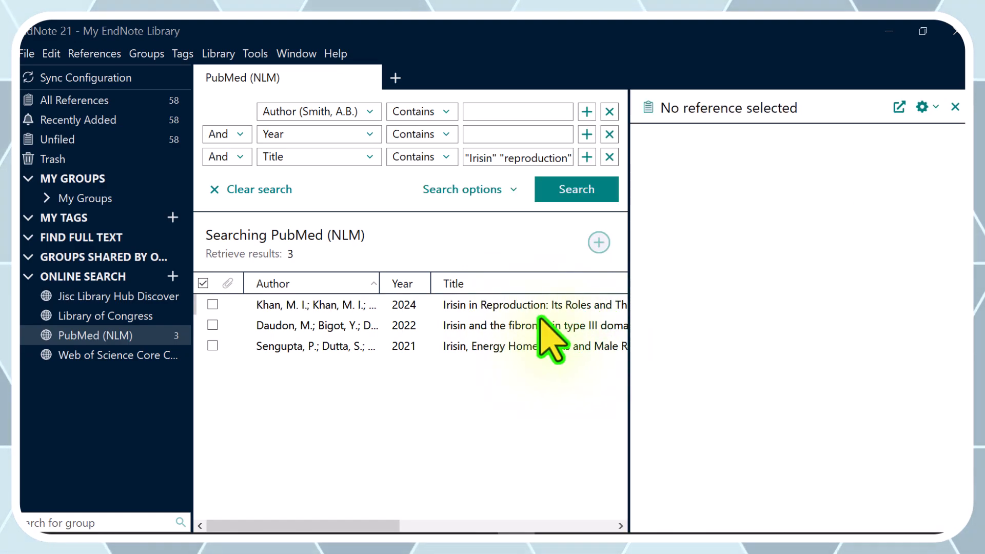
click(487, 323)
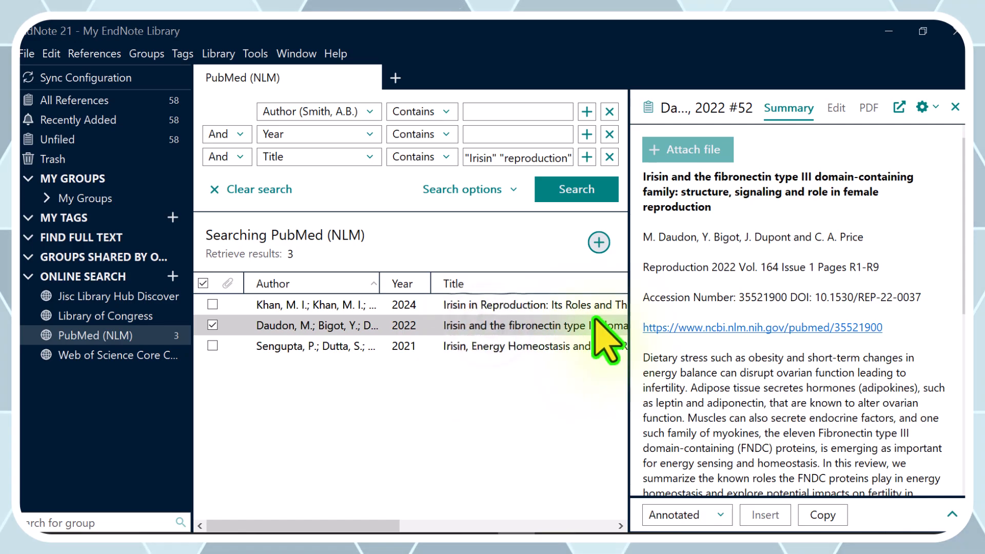
scroll(718, 405, down, 2)
scroll(718, 406, down, 6)
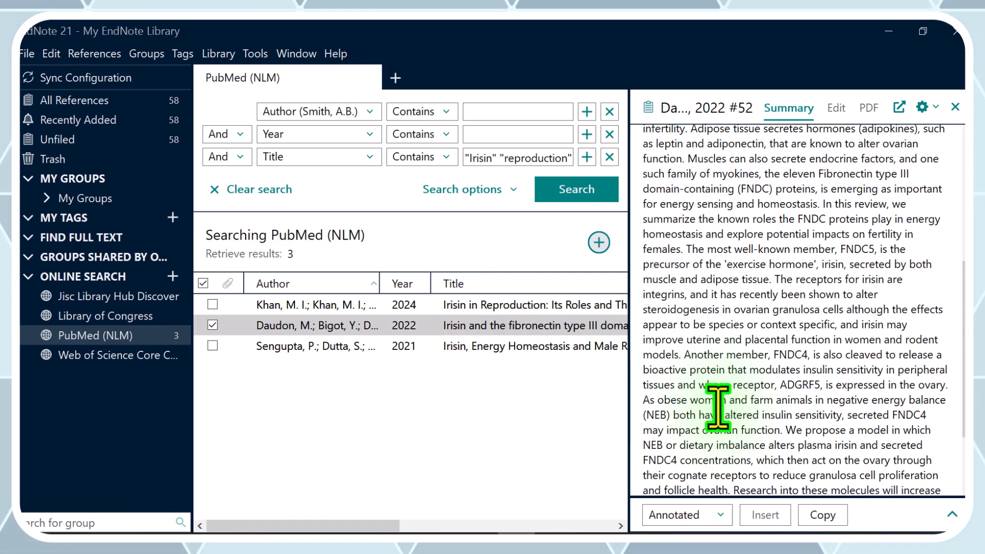
scroll(718, 405, up, 10)
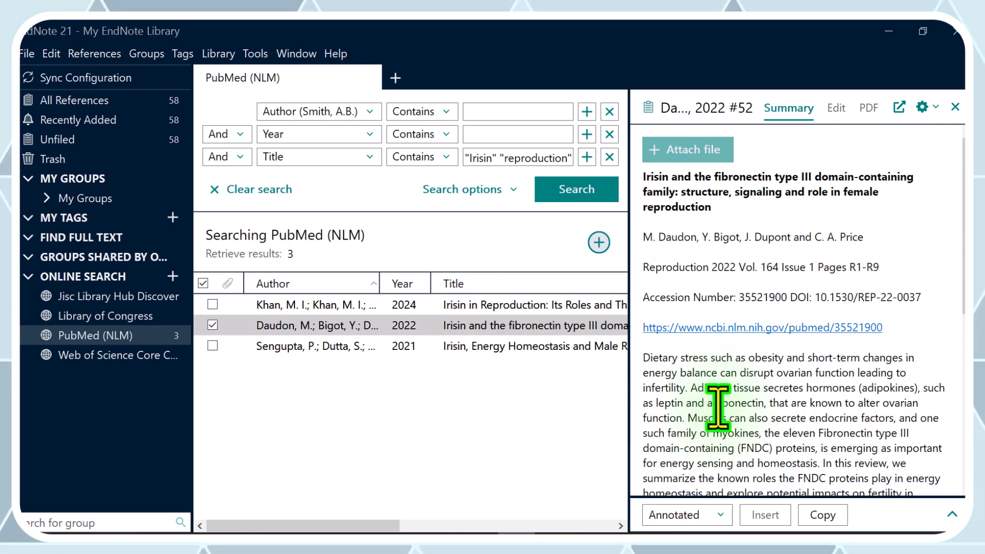
click(955, 107)
- Add all the references found for irisin and reproduction to the library, and view All References
drag(221, 365, 214, 303)
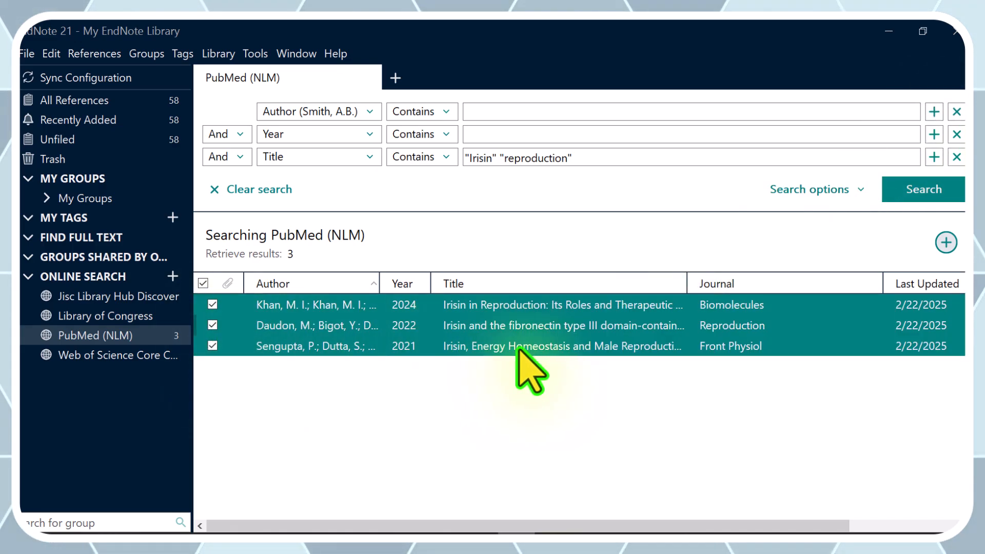
click(946, 242)
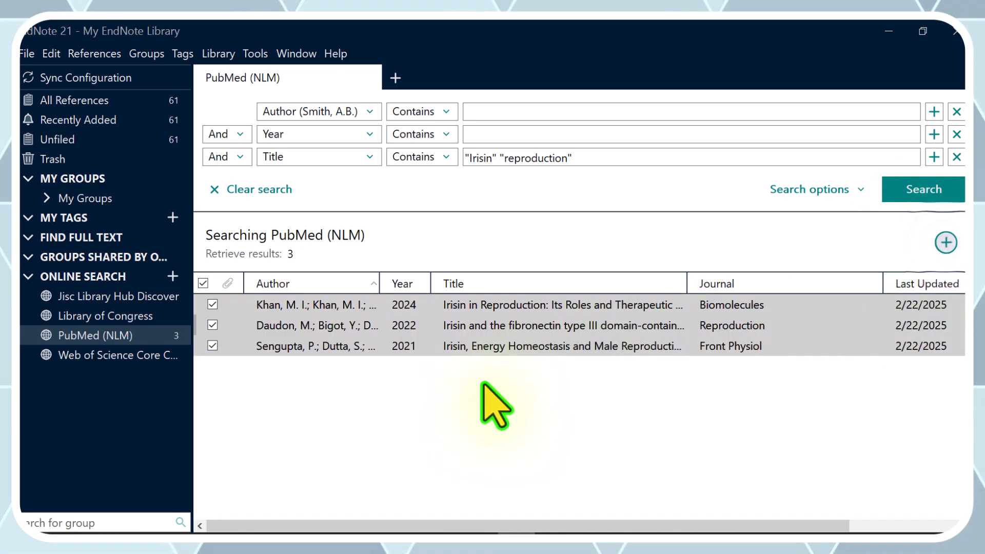
click(157, 103)
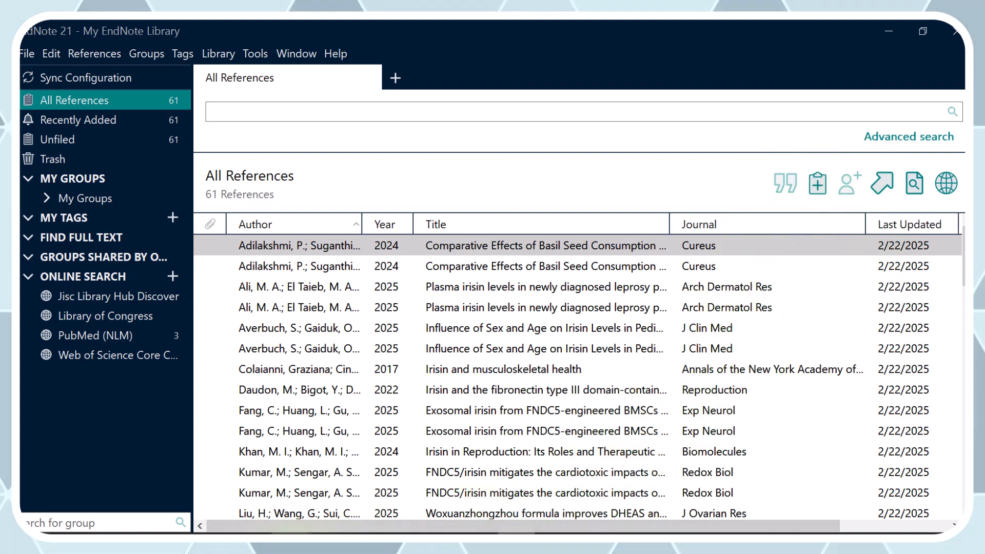
- Switch to the web browser, search for "scholar google" in a new tab, and open Google Scholar
click(891, 34)
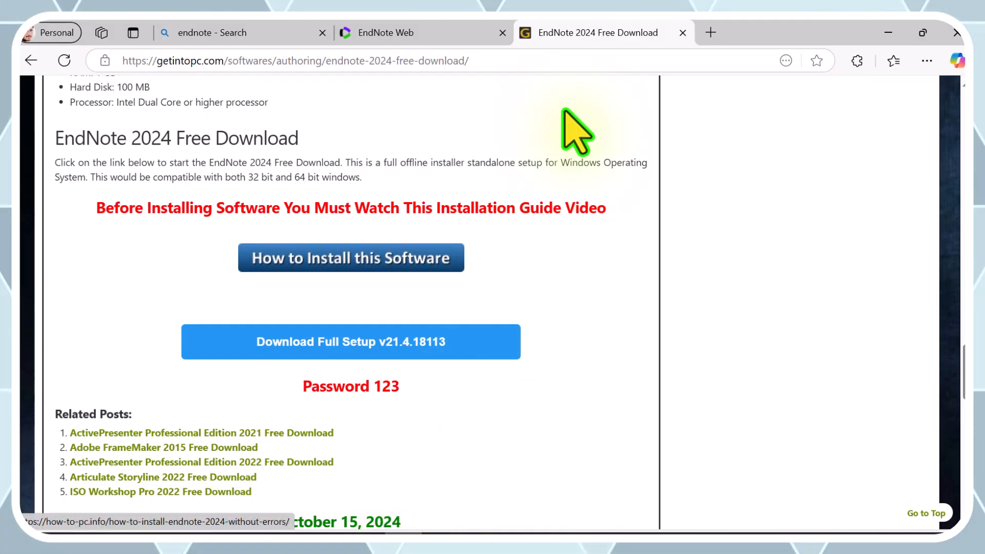
click(712, 33)
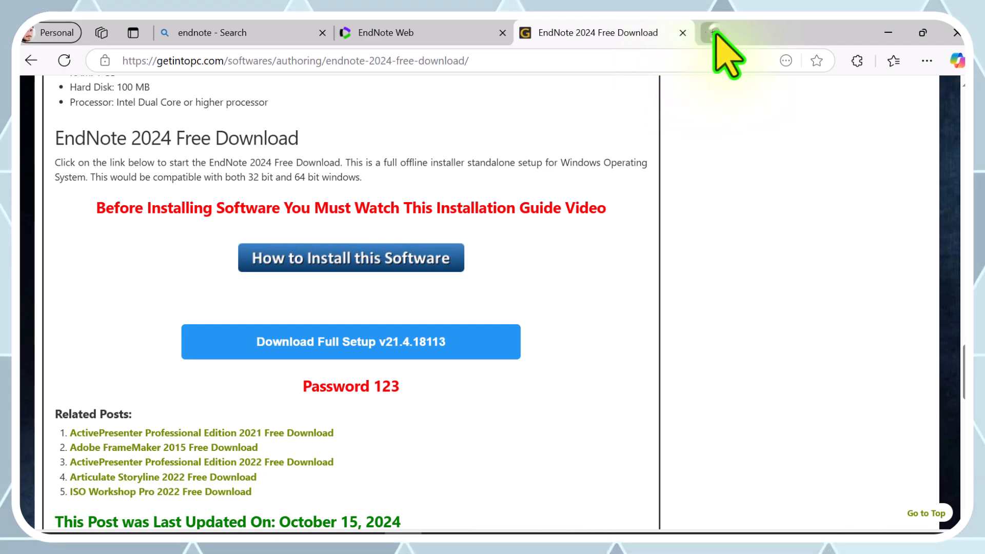
click(517, 57)
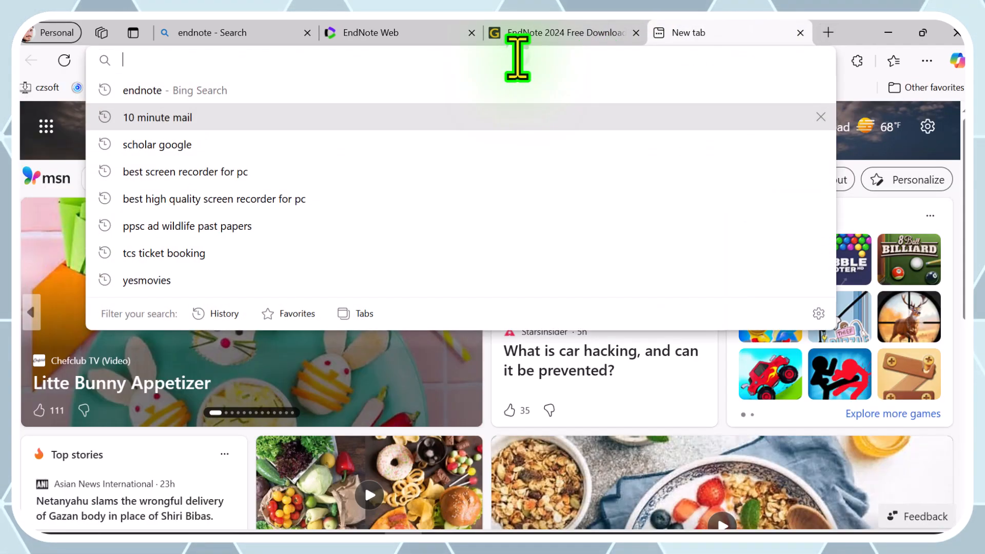
text(sch)
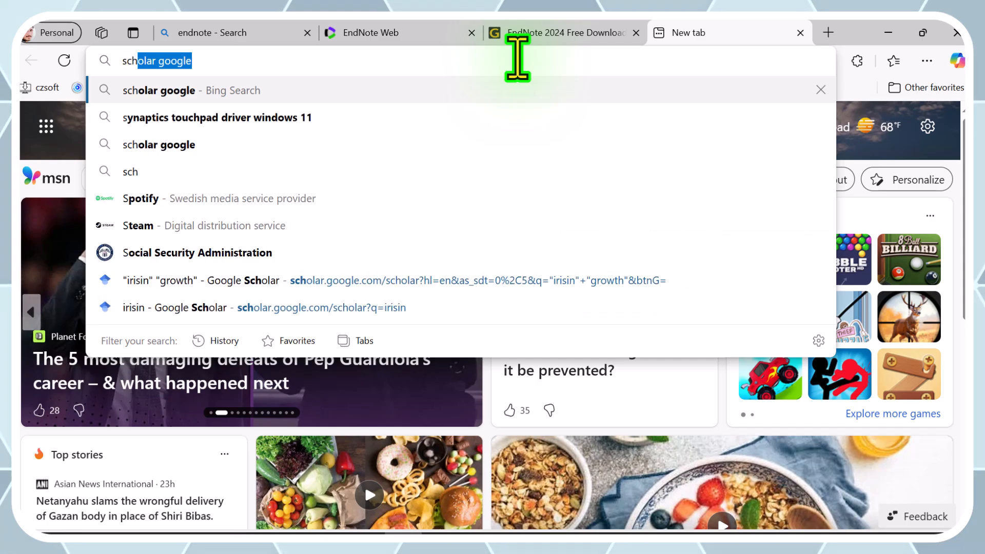
text(ola)
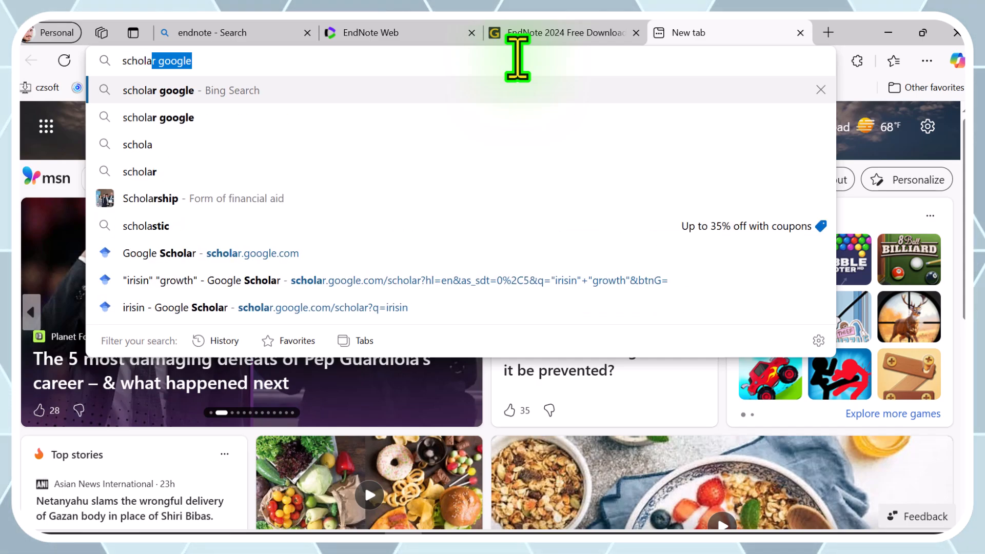
key(Right)
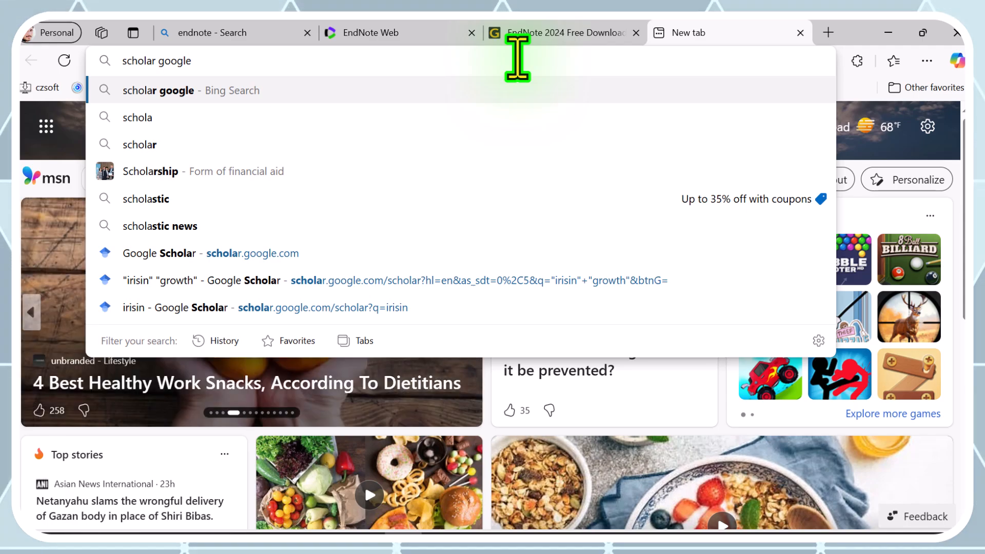
key(Return)
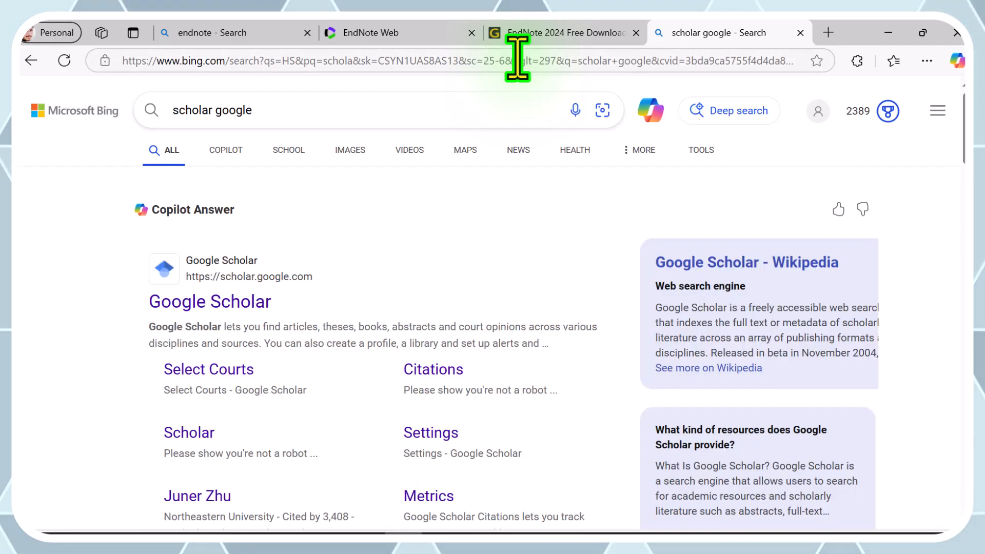
click(201, 299)
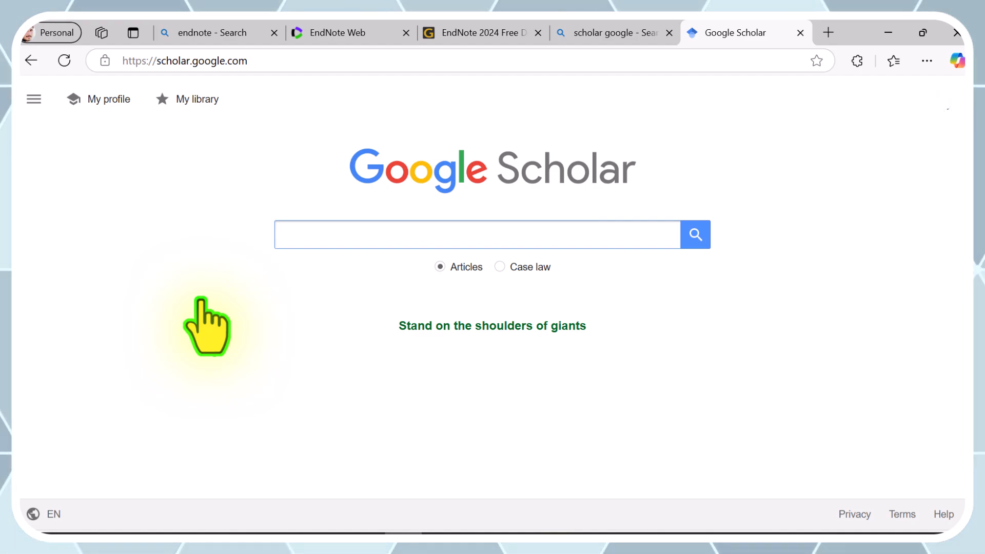
- Search Google Scholar for irisin and try to export the "Irisin in metabolic diseases" citation in EndNote format
text(ir)
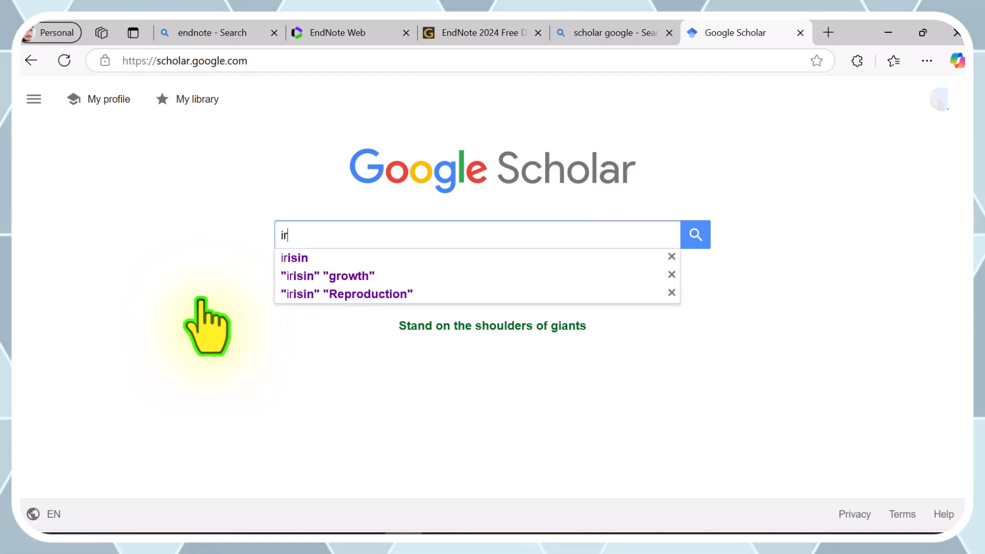
key(Down)
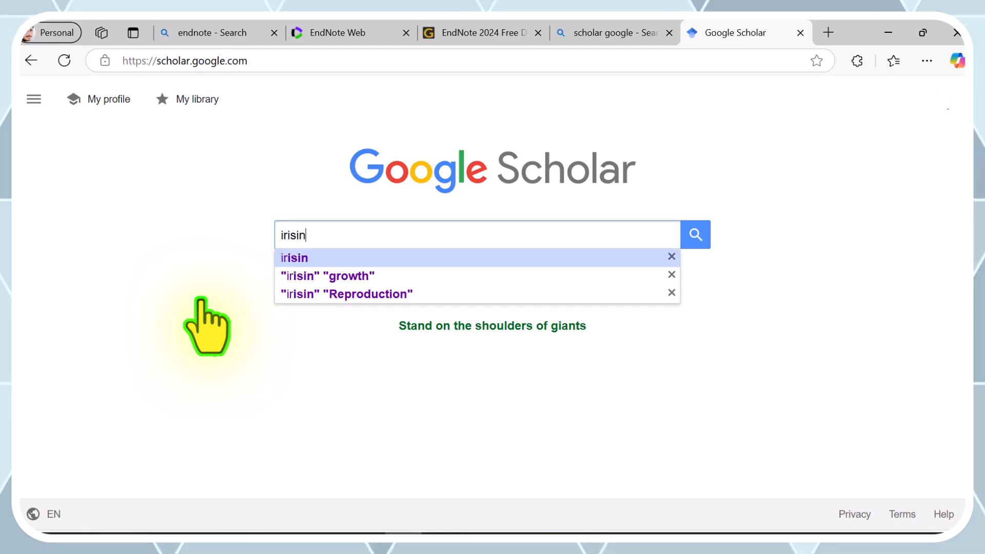
key(Return)
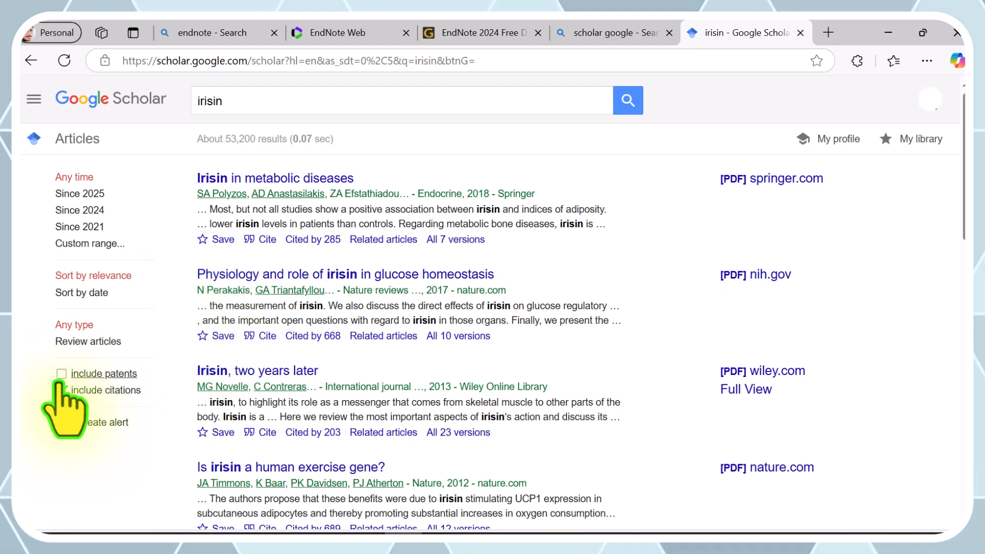
click(262, 240)
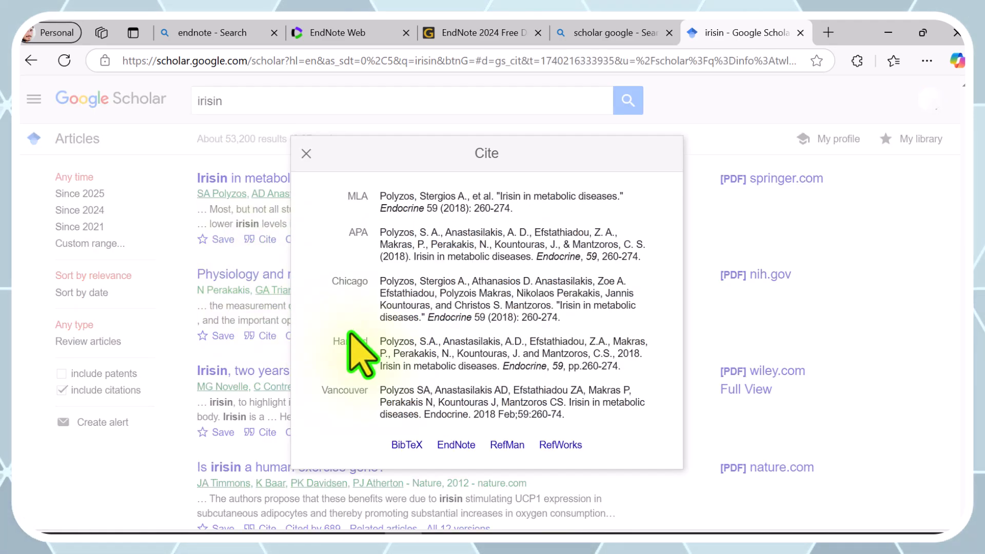
click(458, 446)
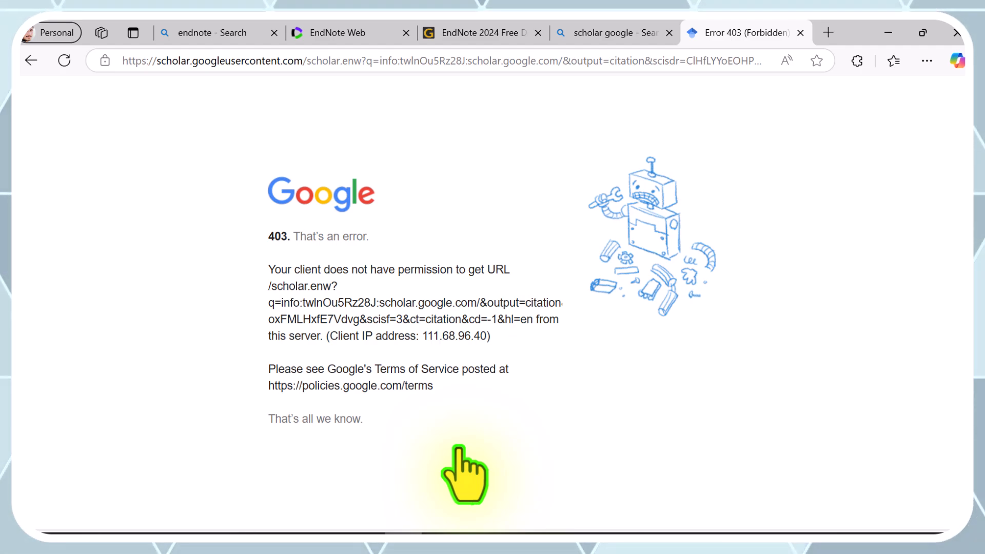
- Switch to Google Chrome, search for "scholar google", and open Google Scholar
key(super+d)
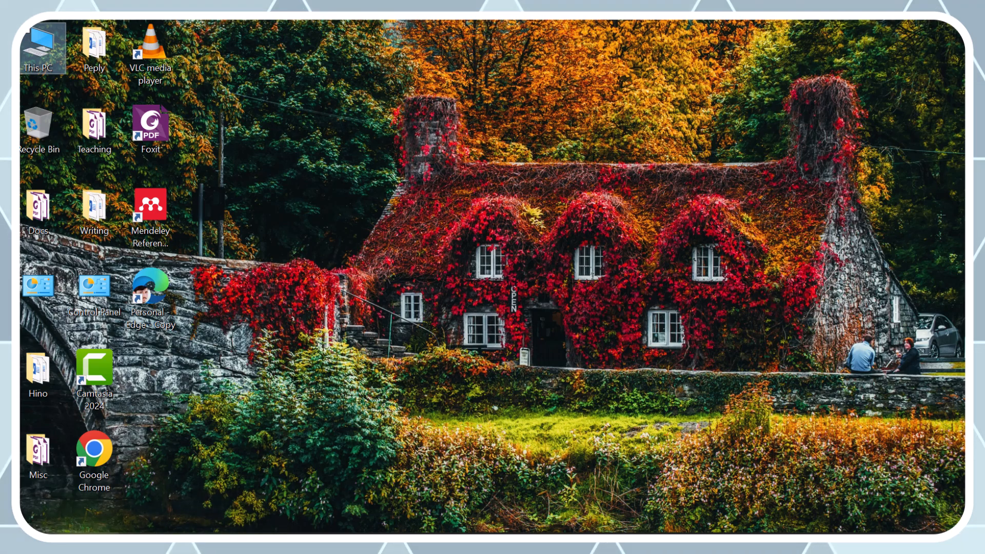
click(77, 519)
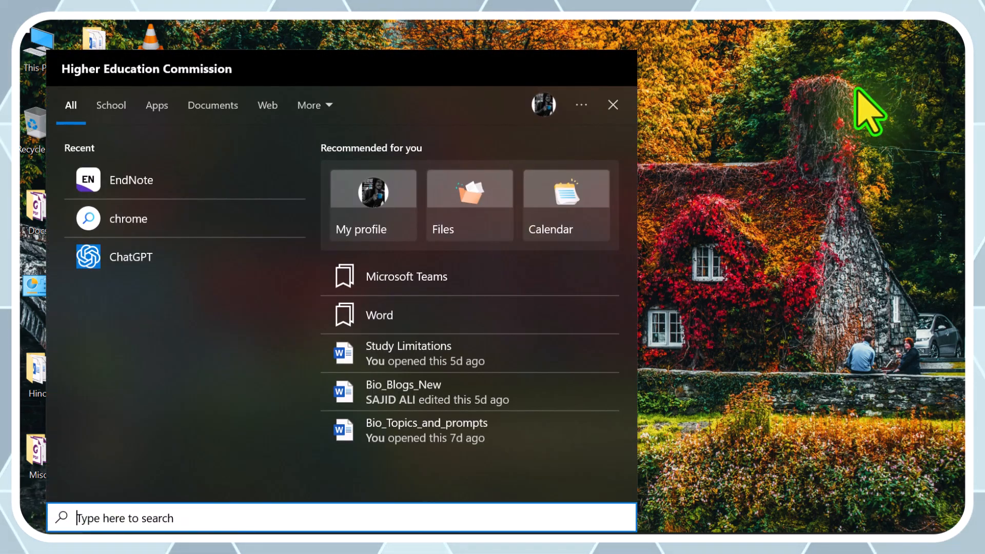
click(861, 110)
double_click(86, 464)
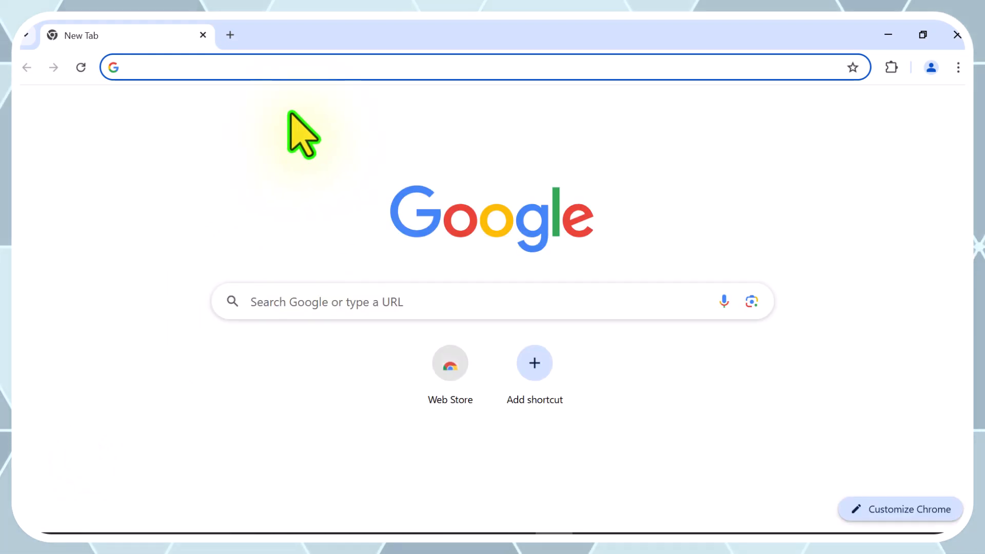
click(294, 68)
click(224, 135)
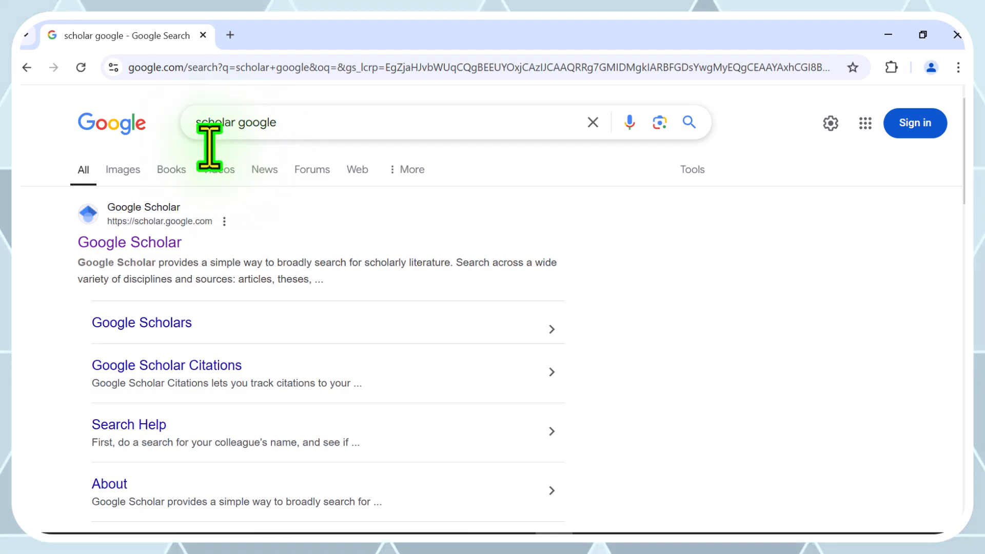
click(144, 241)
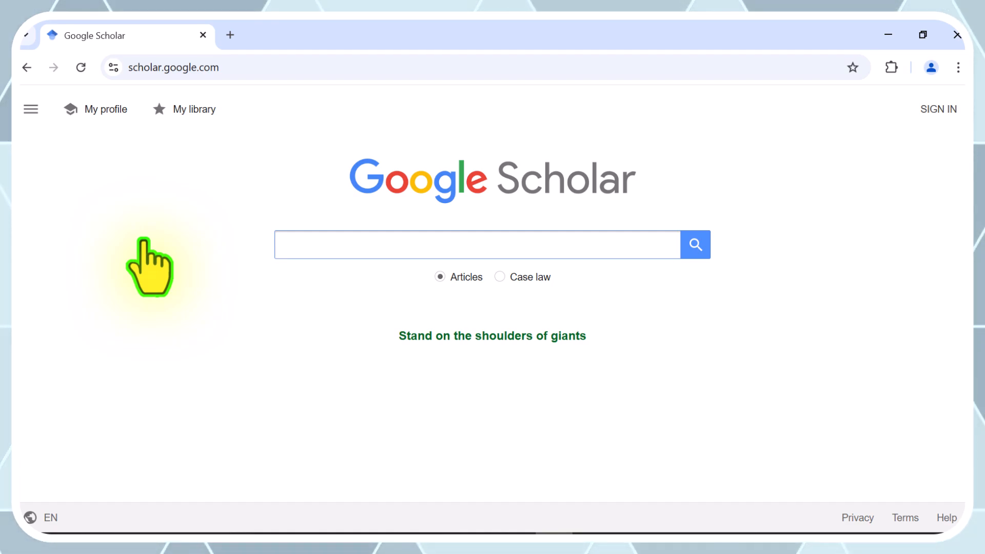
- Search for irisin, export the "Irisin in metabolic diseases" citation in EndNote format, and open the downloaded scholar (4).enw file
click(357, 257)
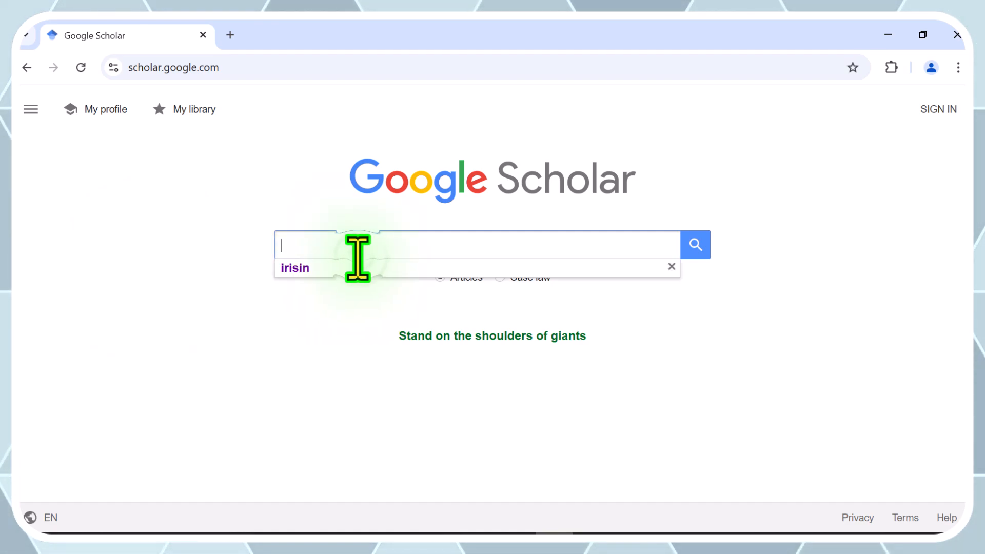
click(345, 268)
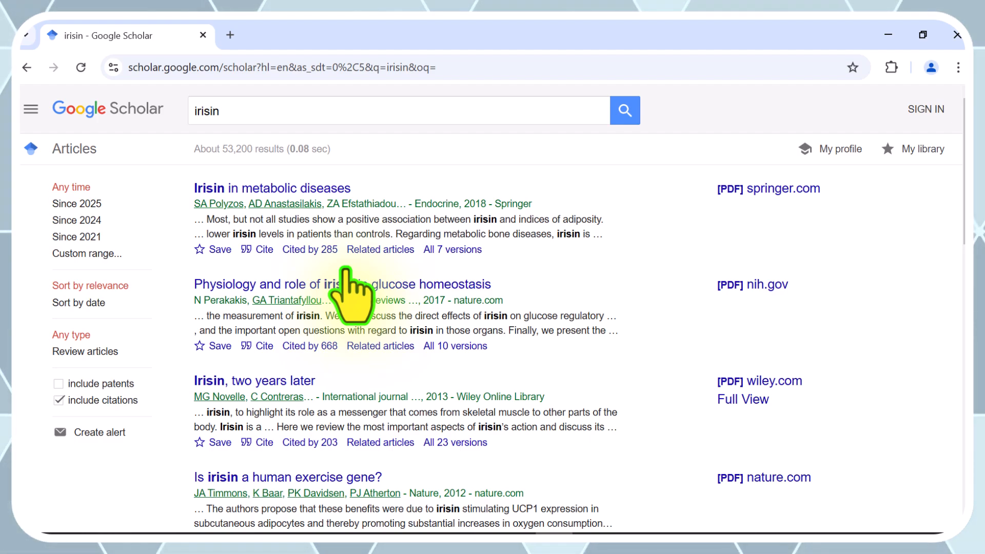
click(259, 249)
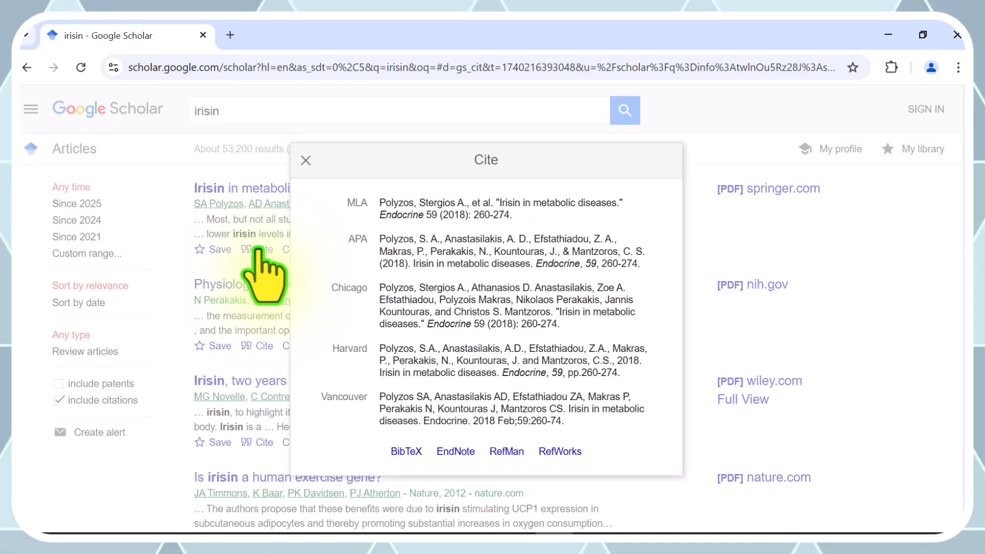
click(379, 201)
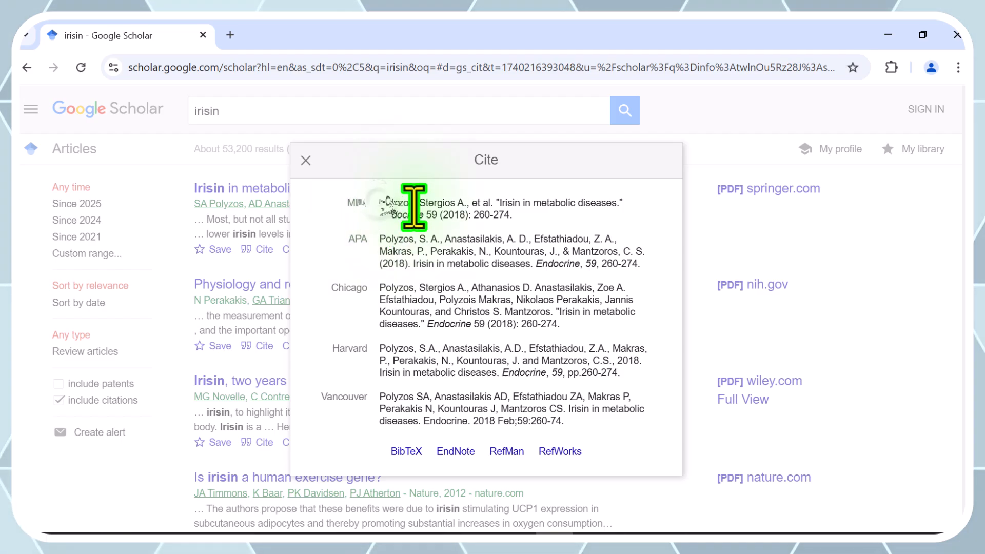
shift+click(517, 218)
click(521, 218)
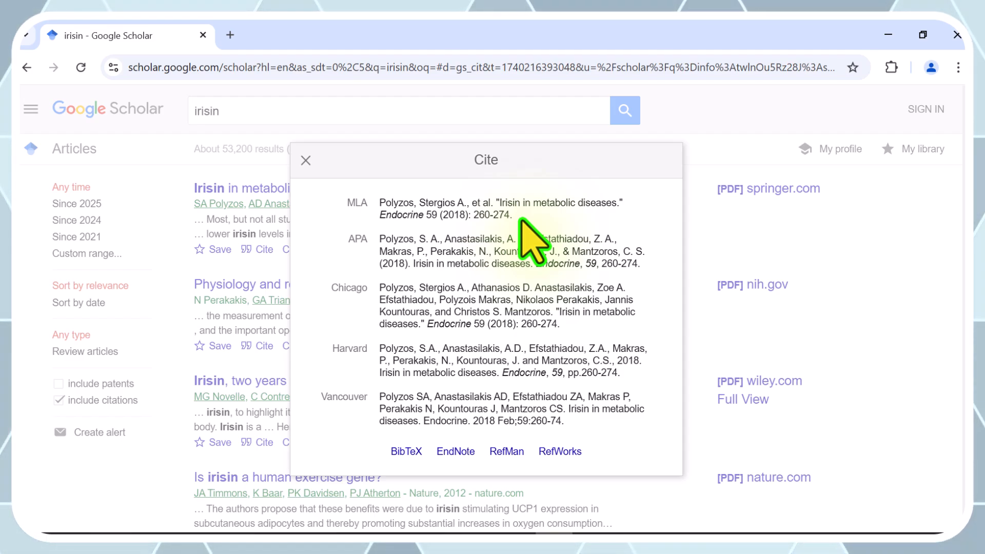
click(458, 454)
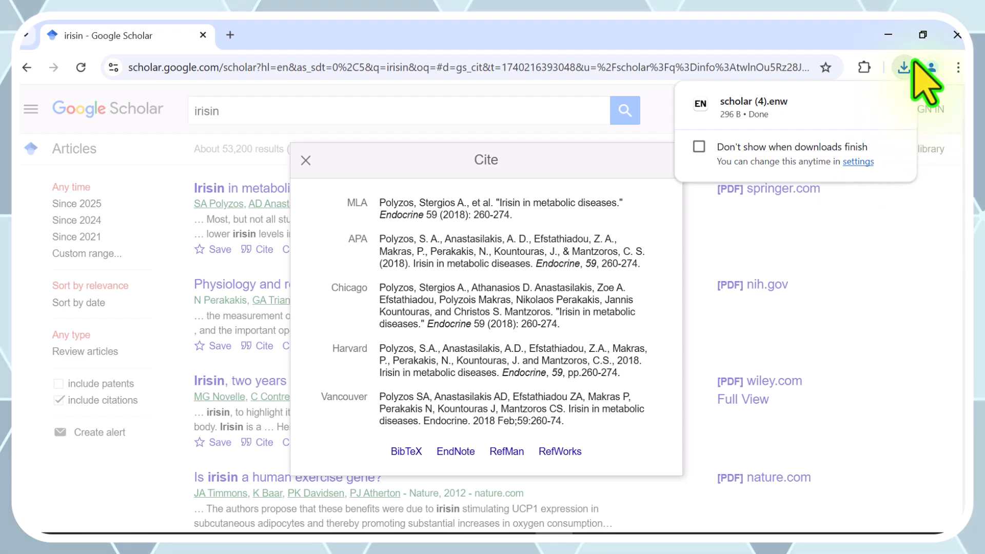
mouse_move(738, 98)
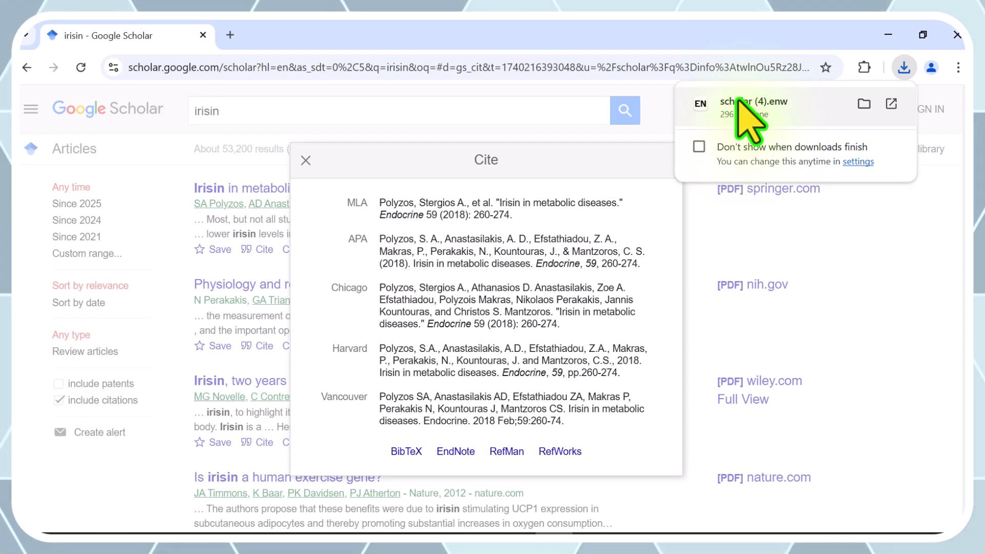
click(739, 101)
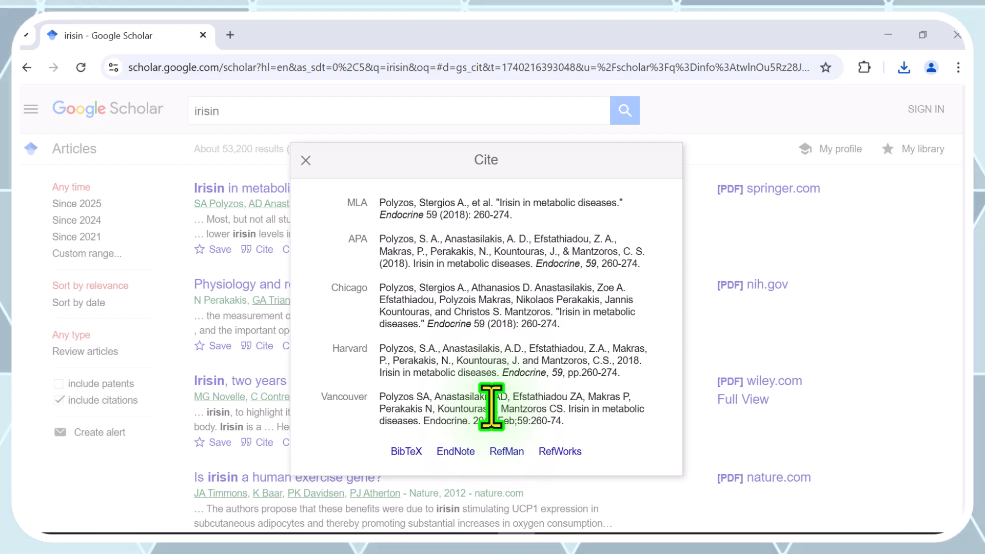
click(306, 160)
- On results page 3, export the citation of "Irisin and exercise training in humans" in EndNote format and open the downloaded file
scroll(323, 420, down, 8)
scroll(319, 444, down, 8)
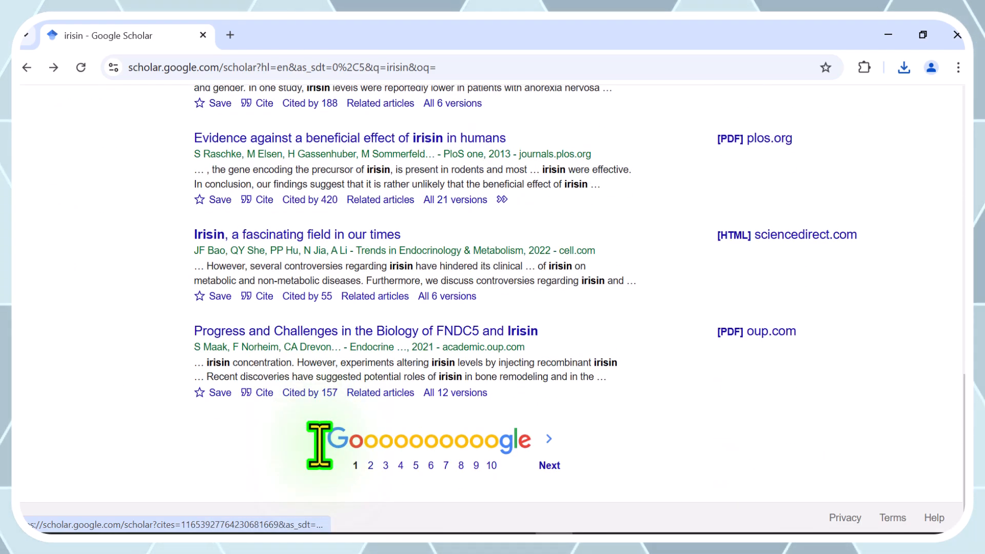
click(386, 465)
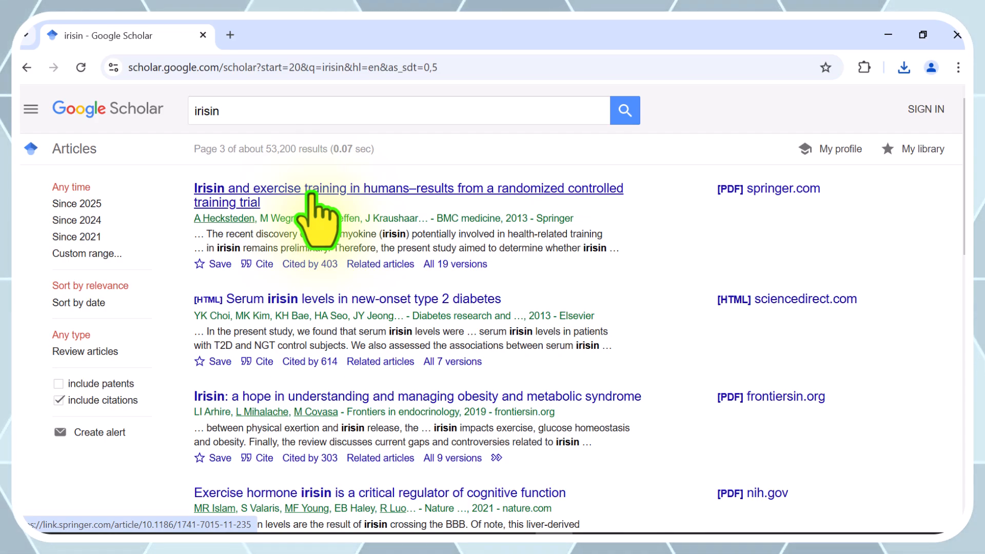
click(263, 264)
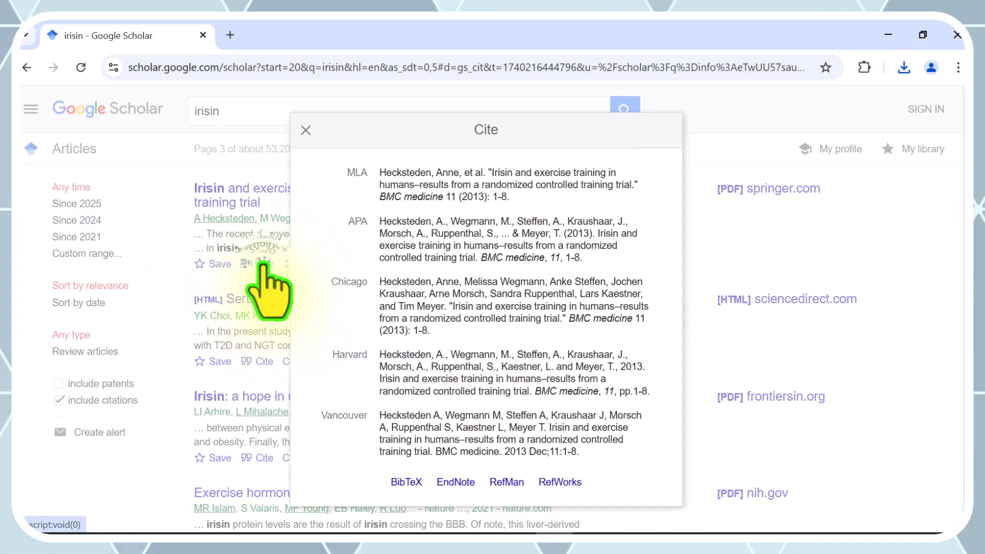
click(451, 484)
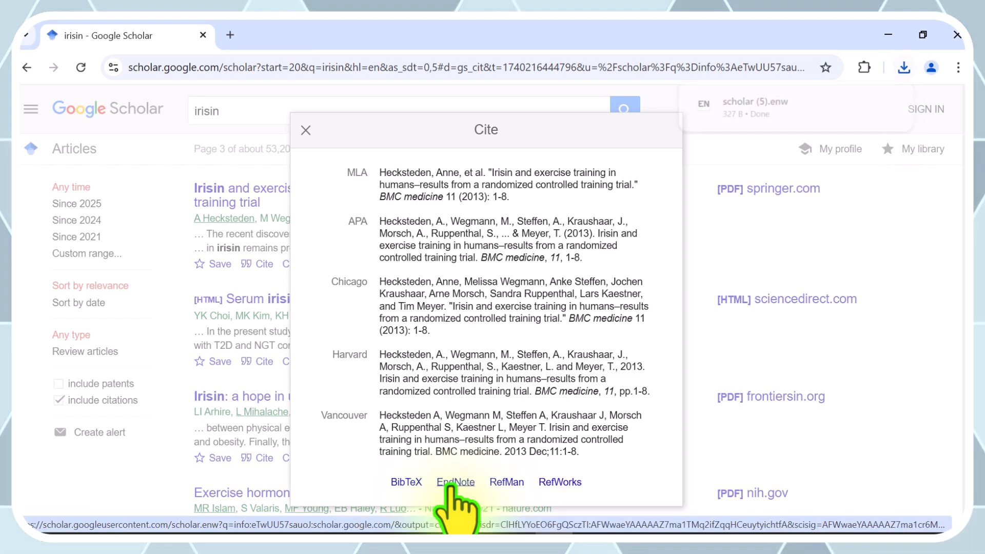
click(754, 105)
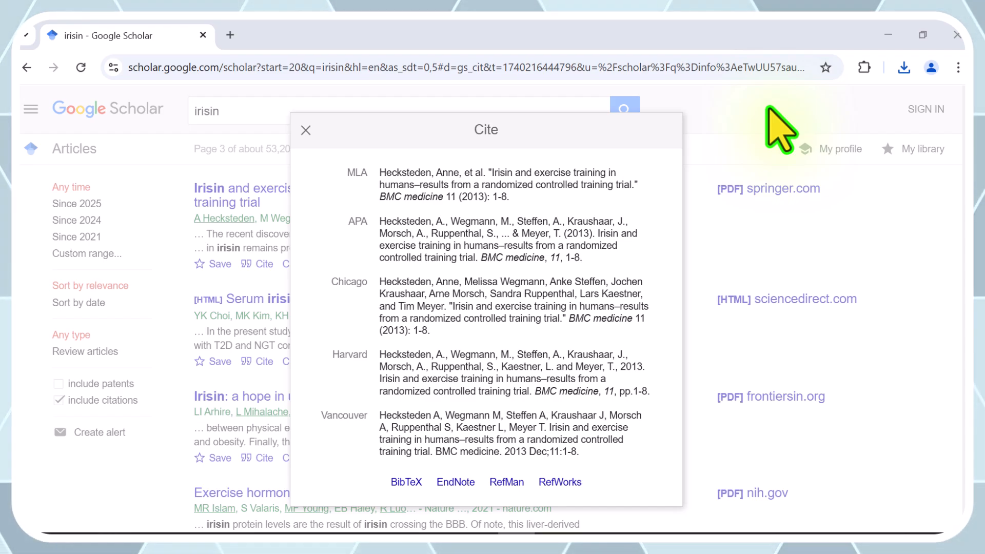
triple_click(462, 196)
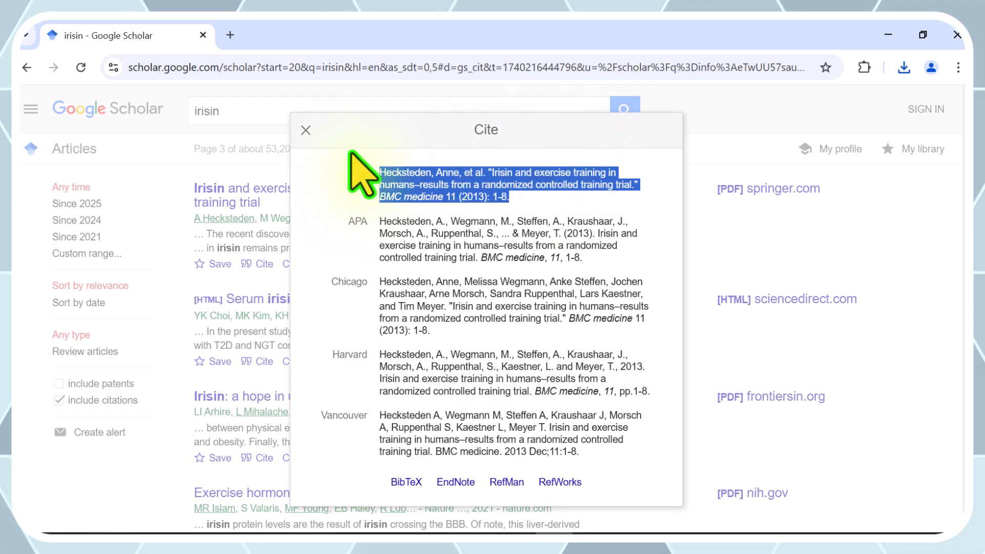
click(306, 130)
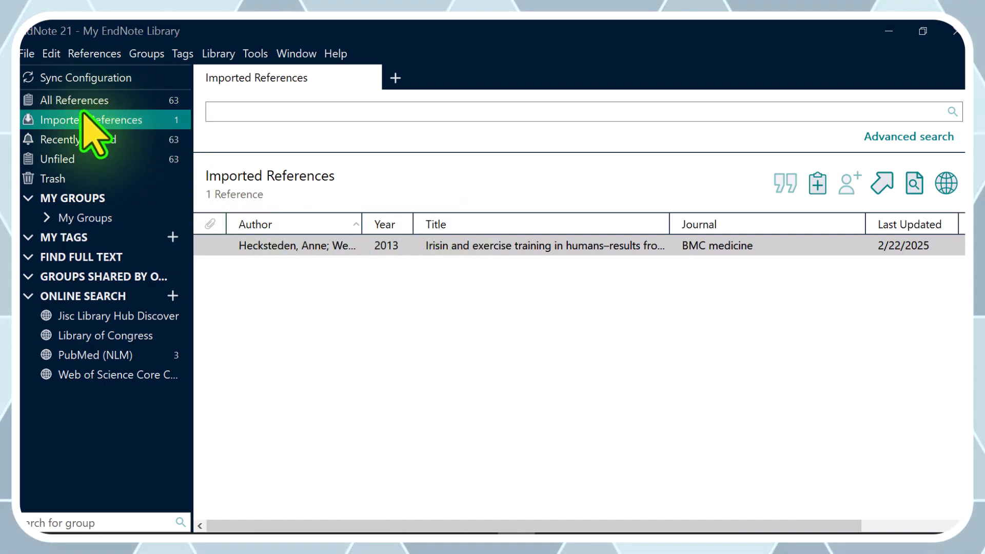
- Check the new reference in EndNote by viewing the Recently Added, Imported References, and All References groups
click(77, 142)
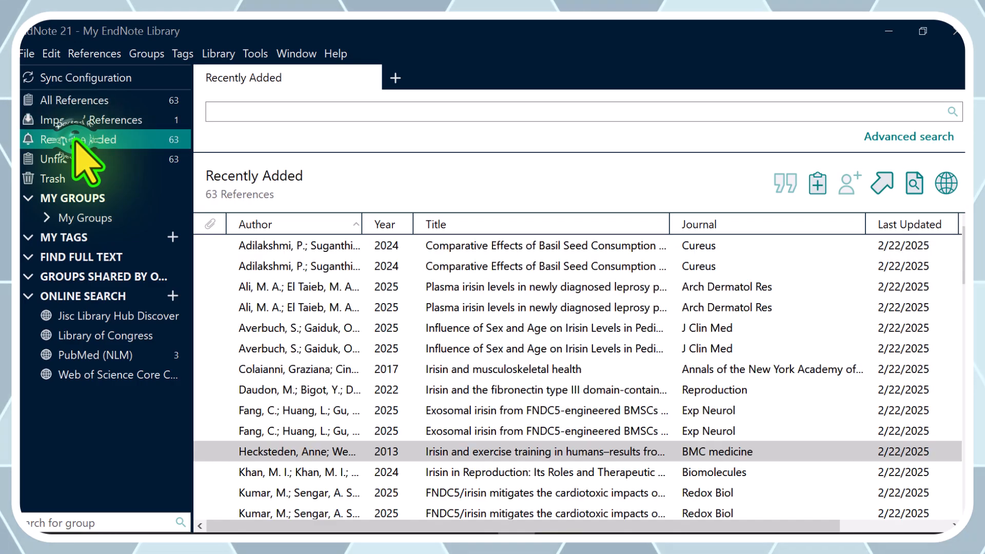
click(129, 119)
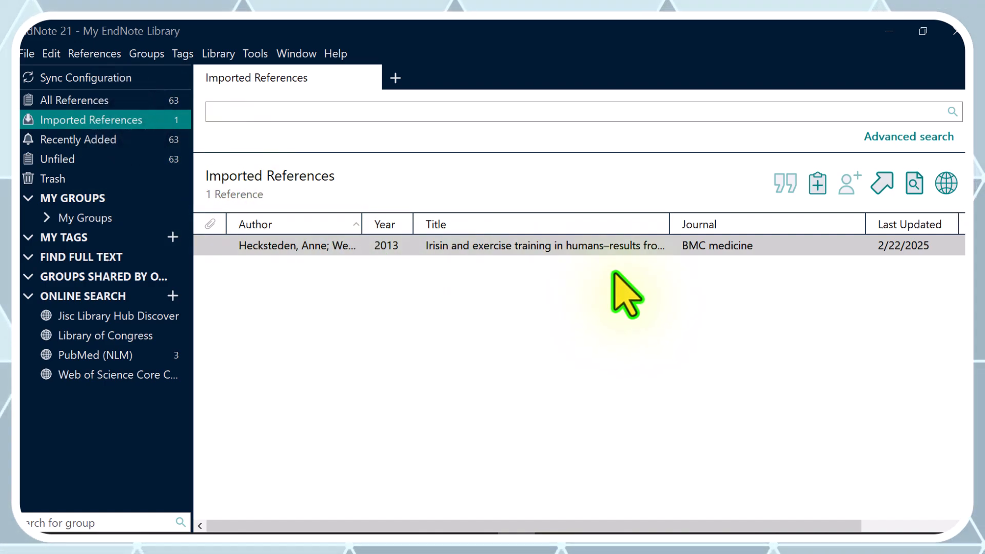
click(517, 331)
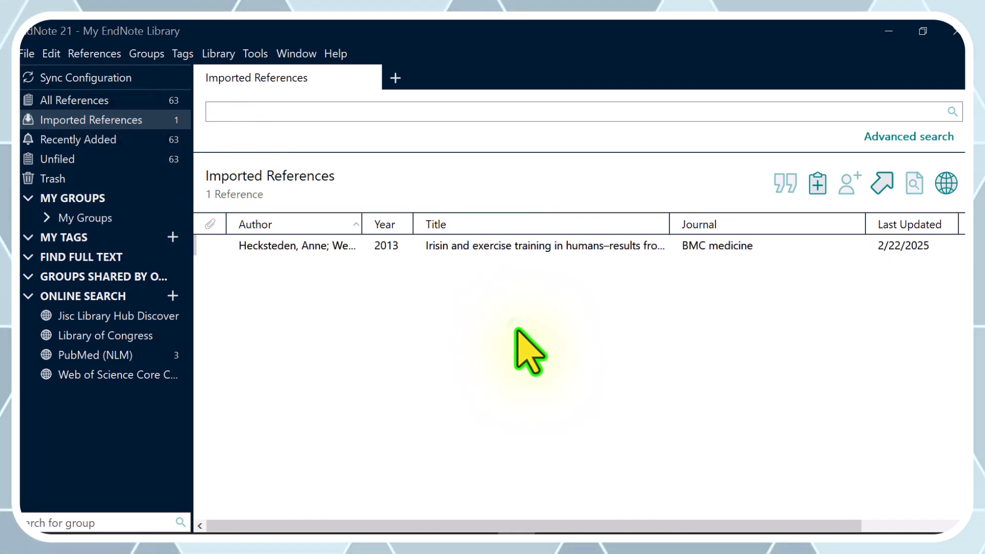
click(890, 32)
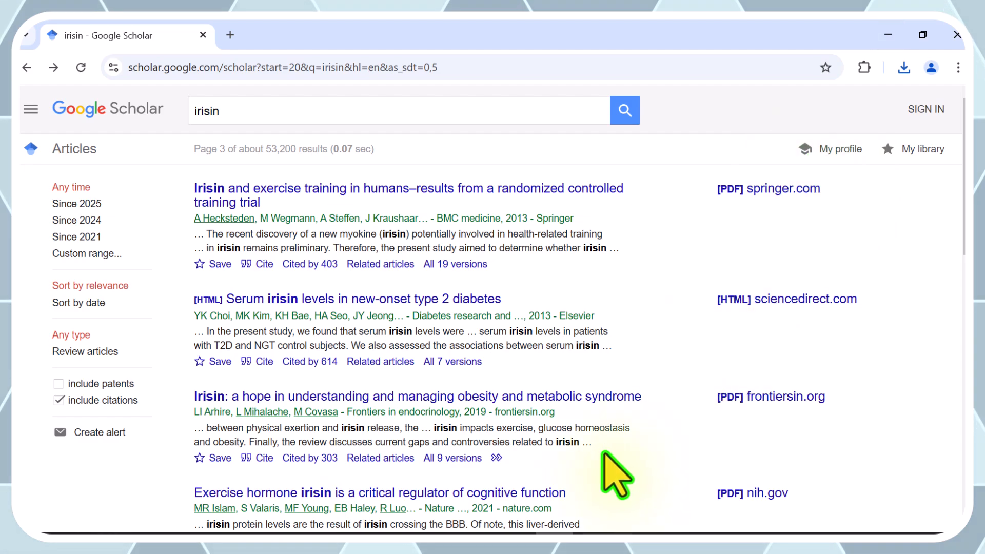
click(516, 534)
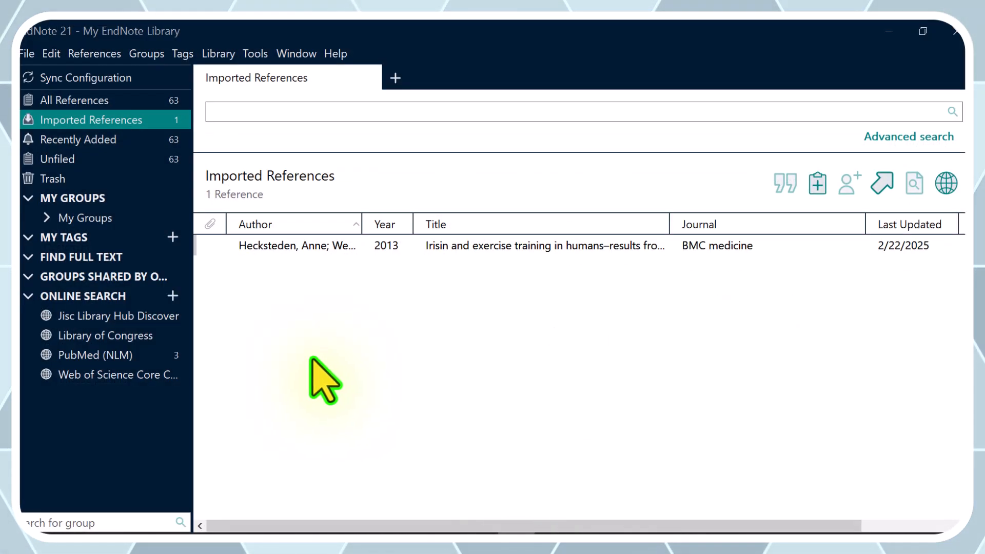
click(70, 101)
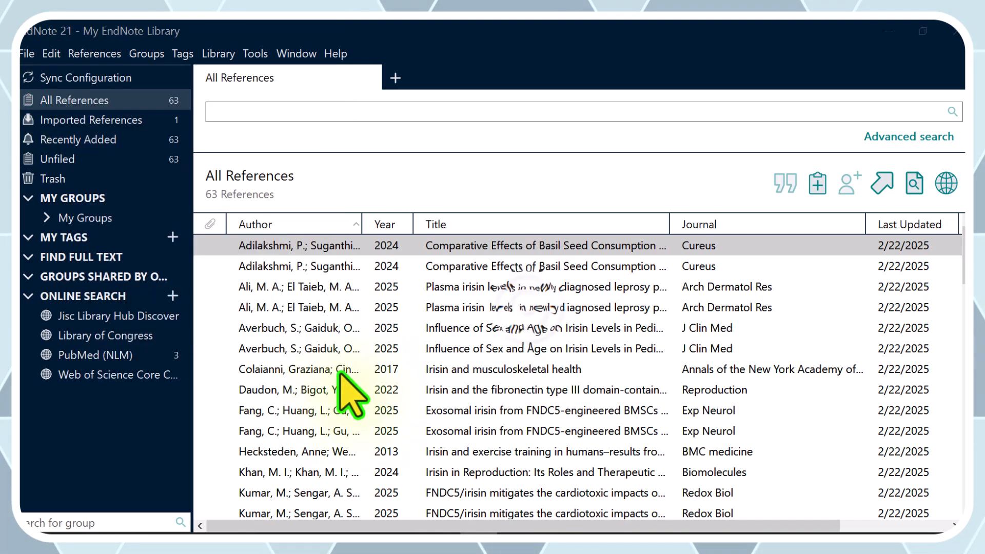
- View the file import options and browse the Documents folder, closing both dialogs without importing a file
click(27, 55)
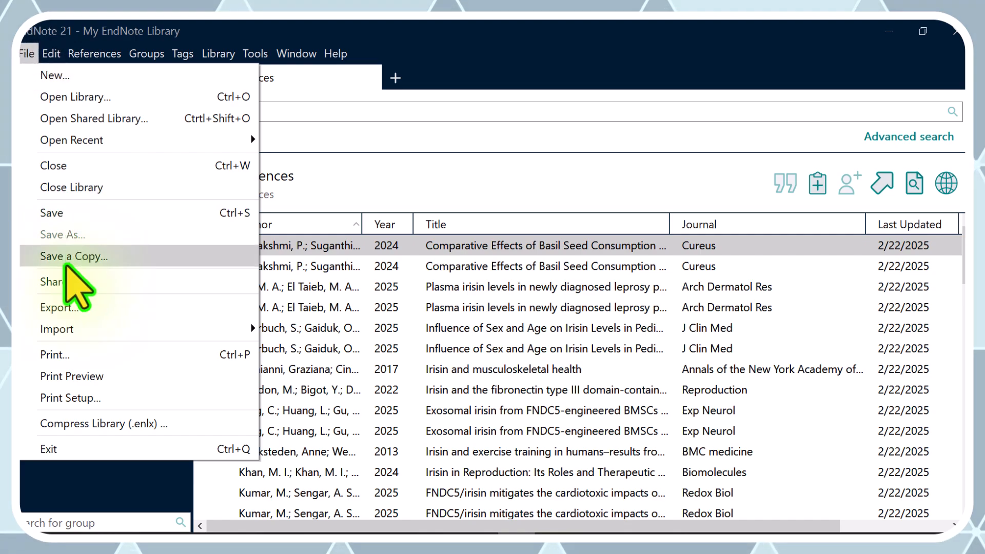
mouse_move(80, 332)
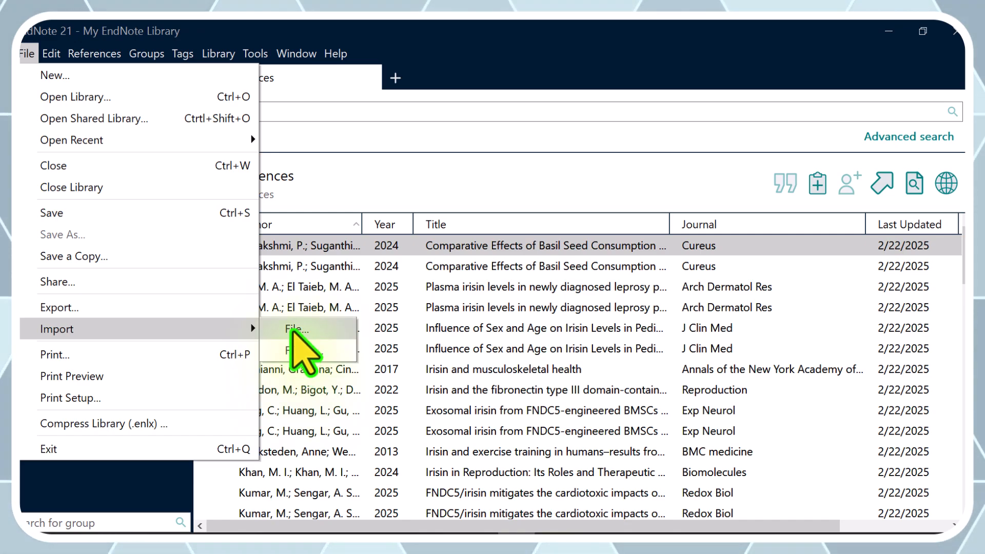
click(296, 329)
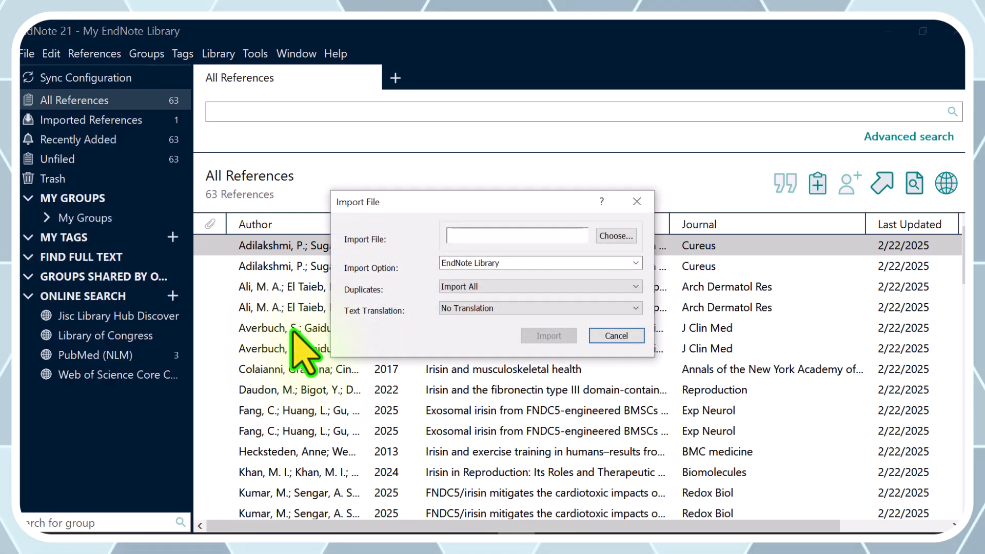
click(610, 235)
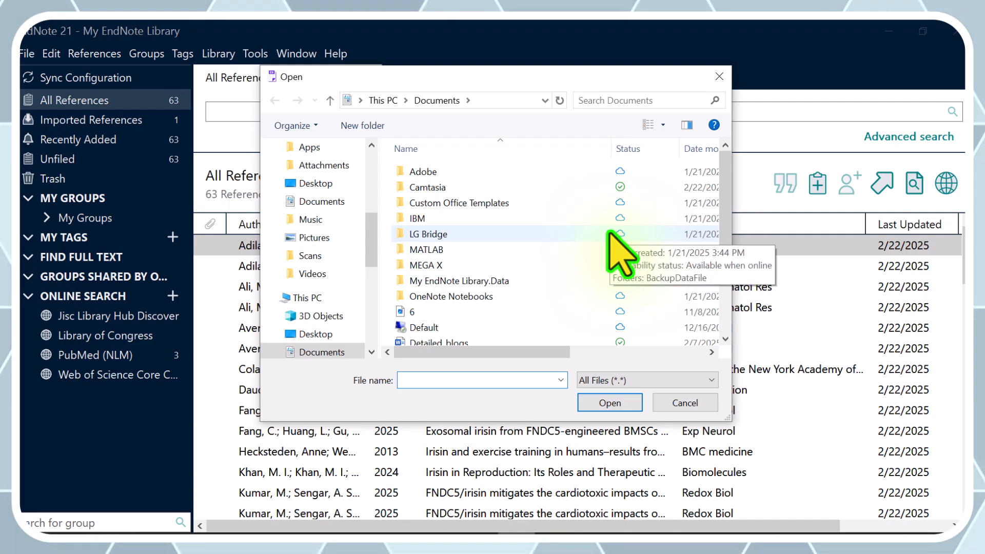
click(685, 403)
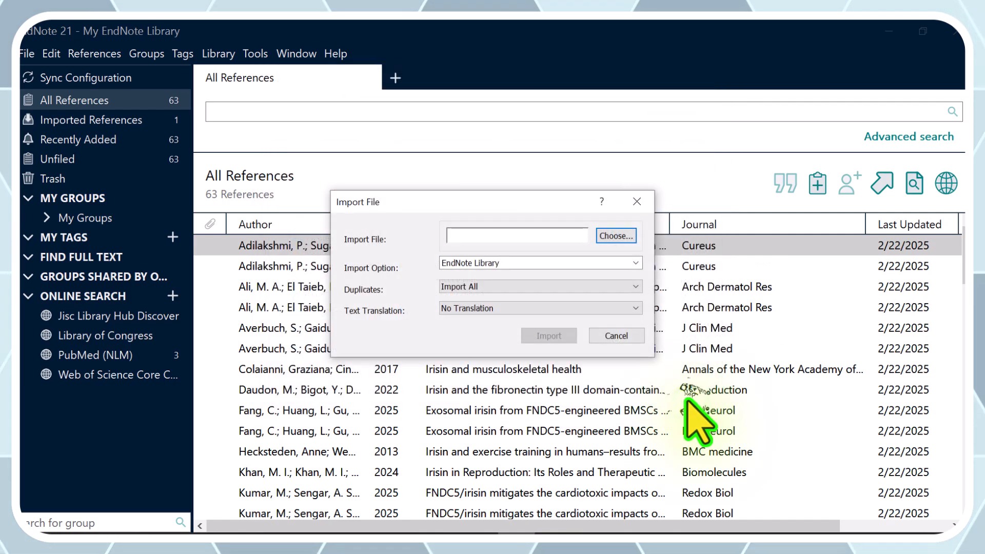
click(613, 336)
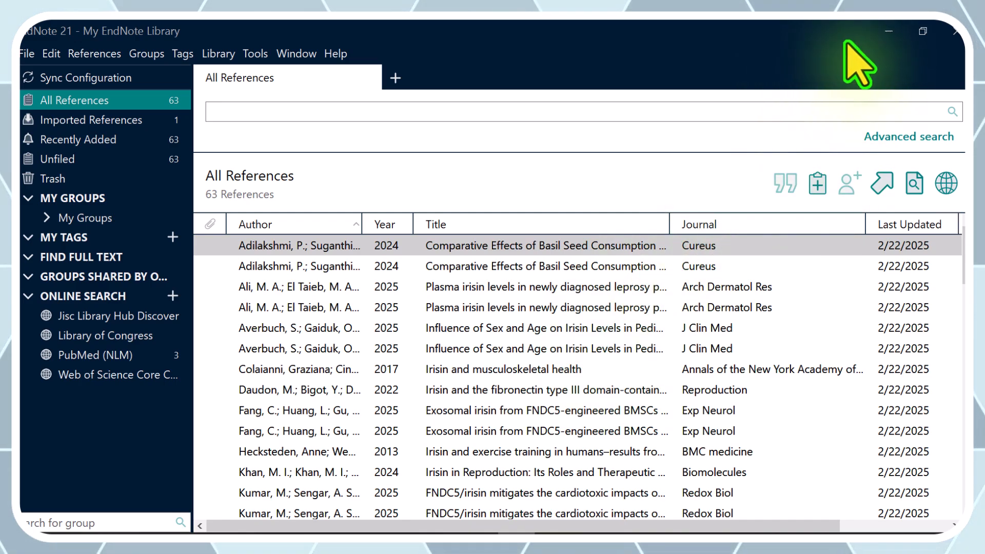
- Switch to Word, create a blank document, and enter the heading "Introduction"
click(882, 32)
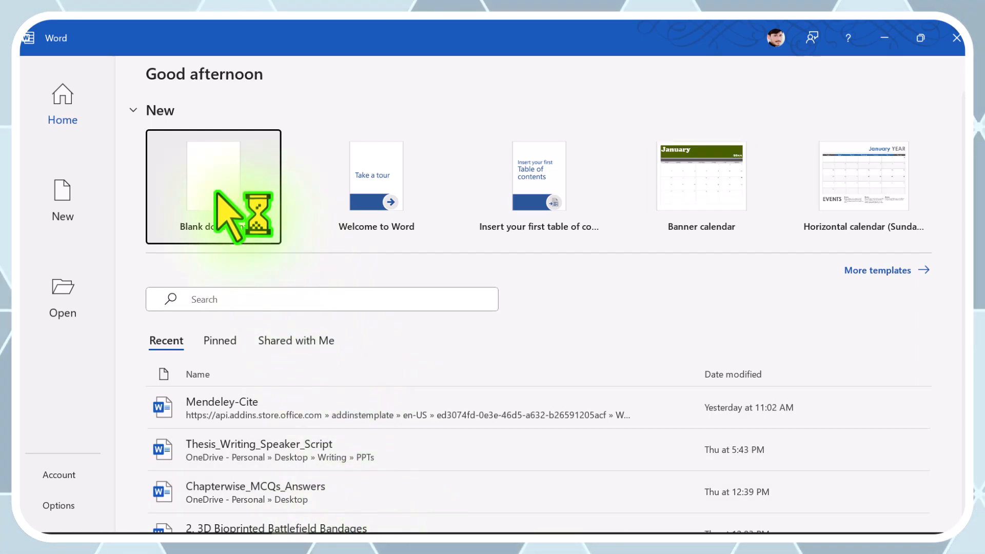
click(215, 193)
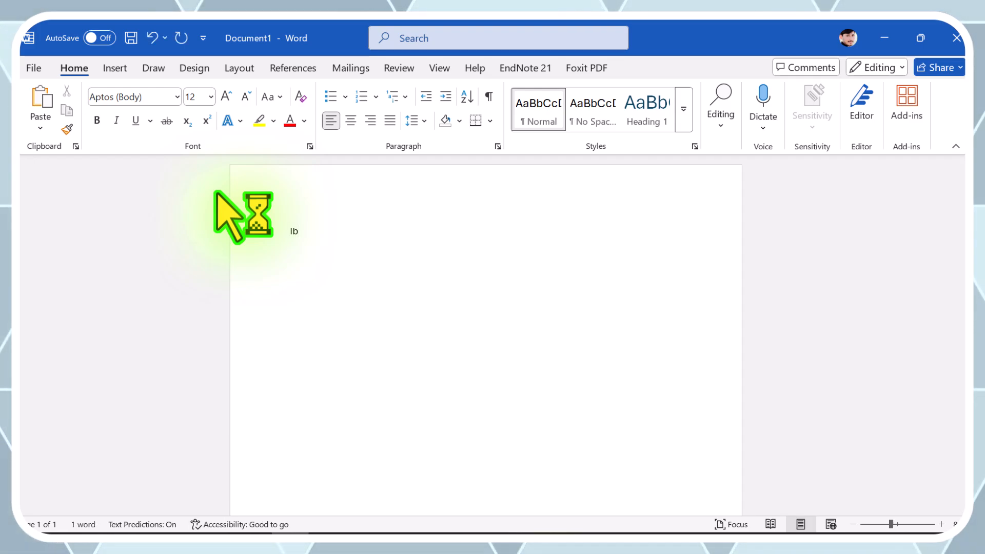
key(BackSpace)
text(nt)
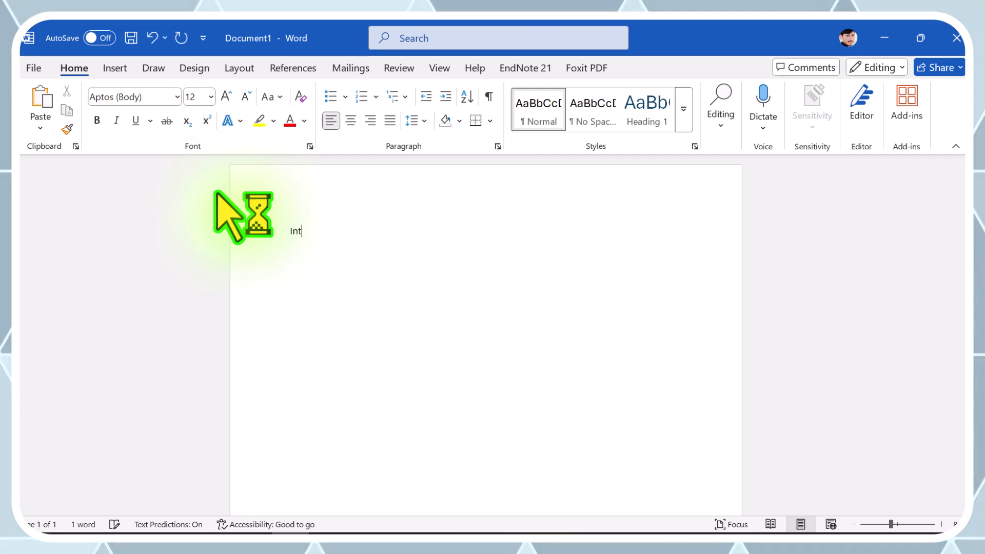
key(Tab)
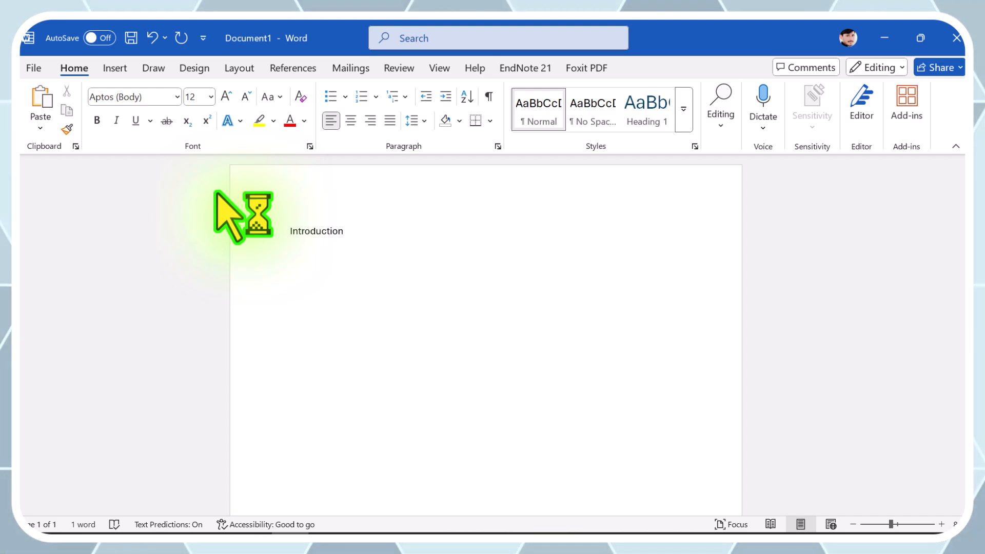
- Make the "Introduction" heading bold, enlarge its font by 5 points, and place the cursor on the line below
key(ctrl+a)
key(ctrl+b)
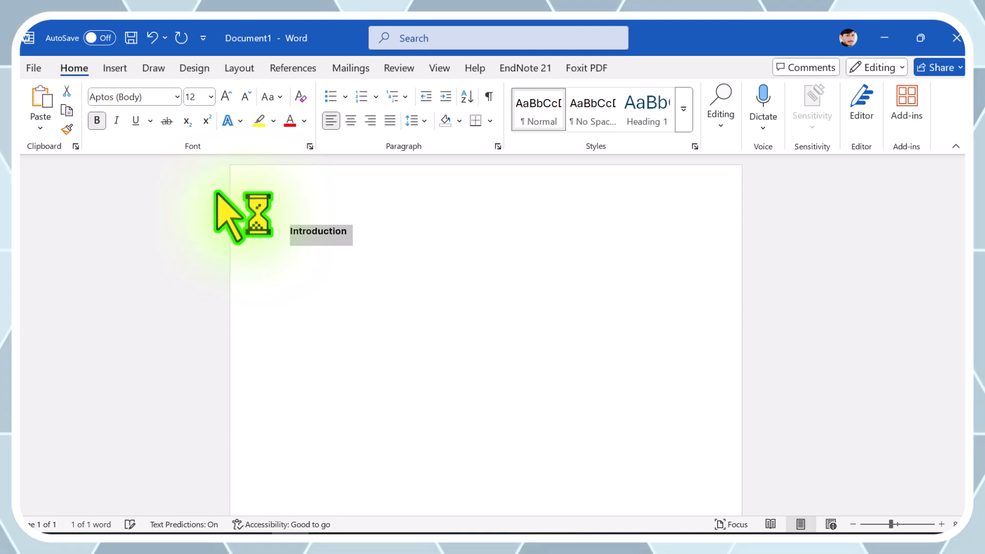
key(ctrl+bracketright)
key(ctrl+bracketright)
key(ctrl+bracketright)
key(ctrl+bracketright)
key(ctrl+bracketright)
key(Down)
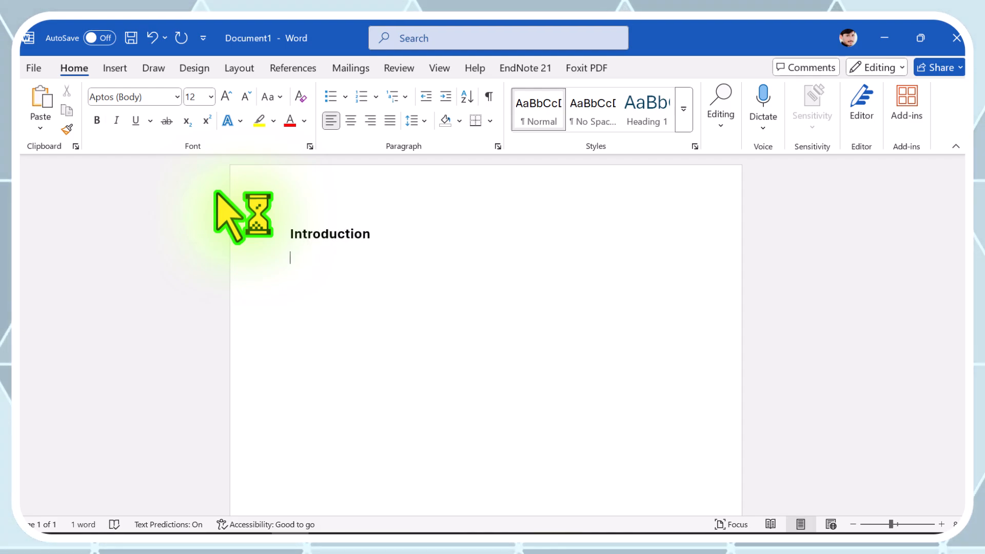
- Add the lines "Was this tutorial useful for you?" and "Do you want to learn more research techniques?" below the heading
text(was this)
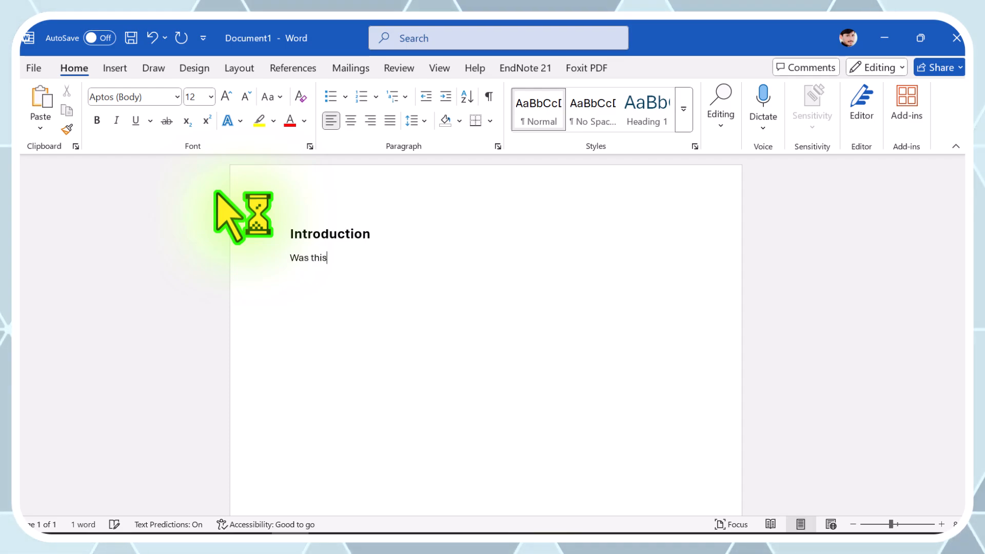
text( tutorial useful)
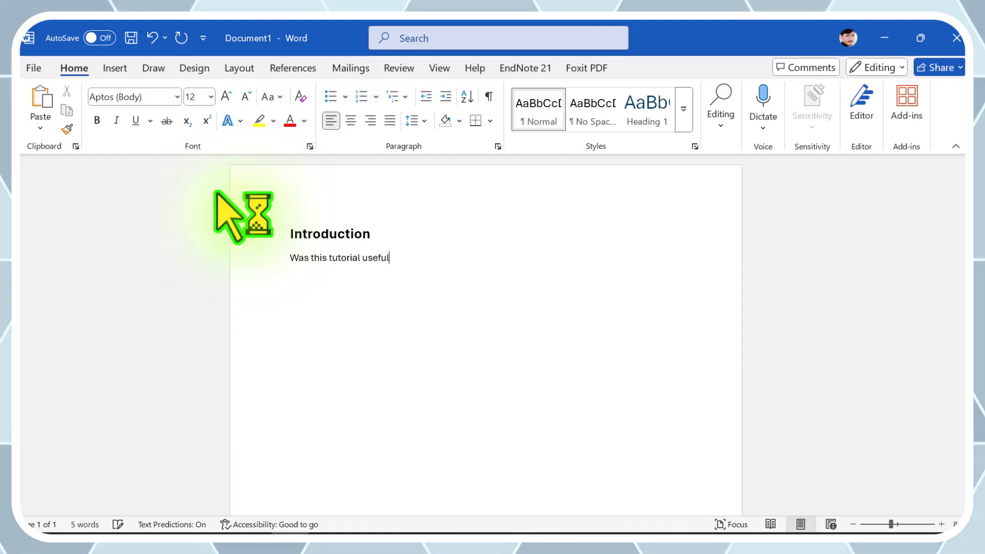
text( for )
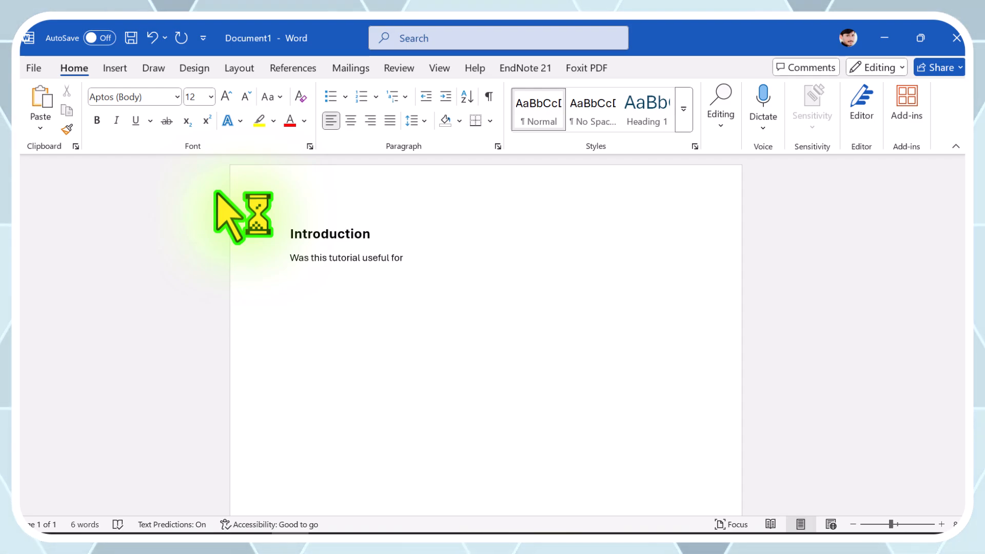
text(you?)
key(Return)
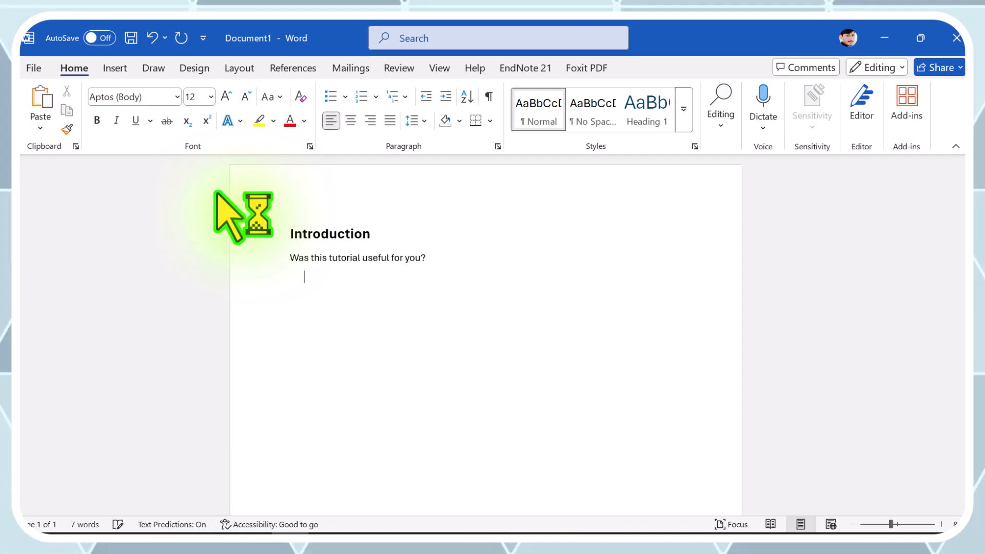
text(Do yo)
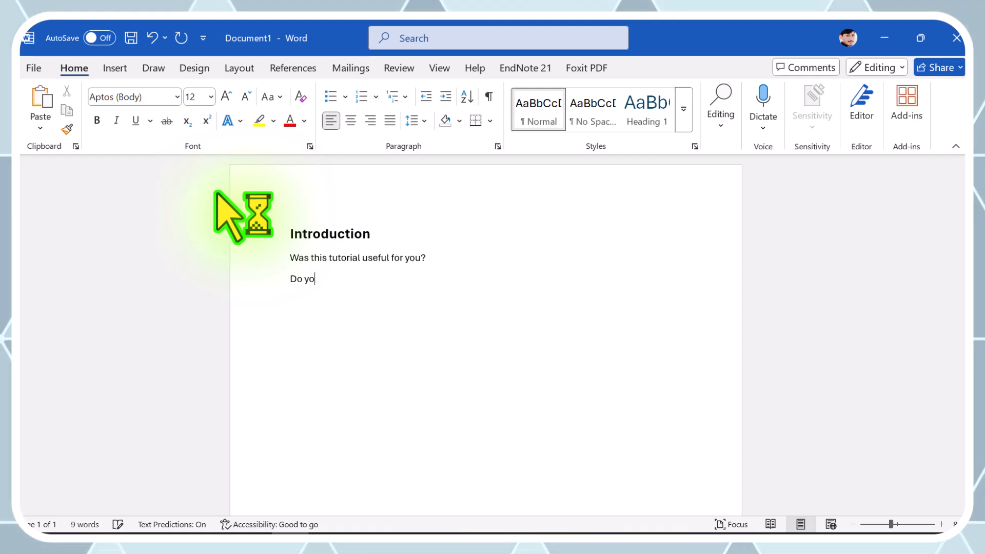
text(u want )
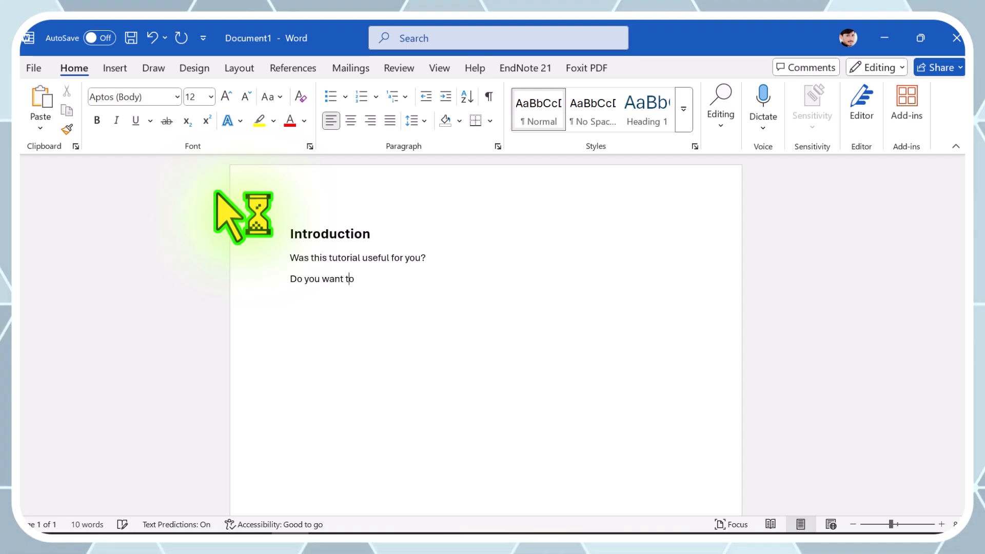
text(to learn more resea)
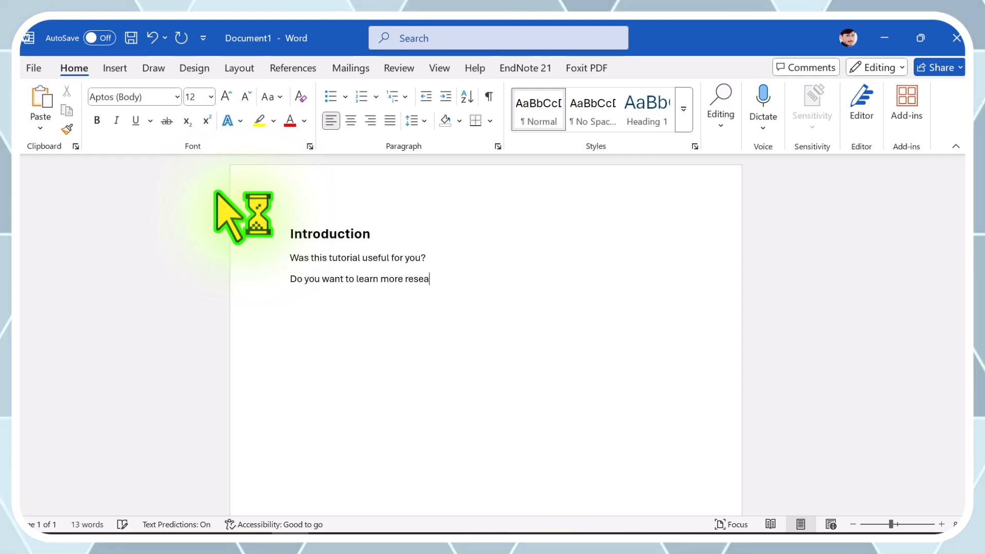
text(rch techn)
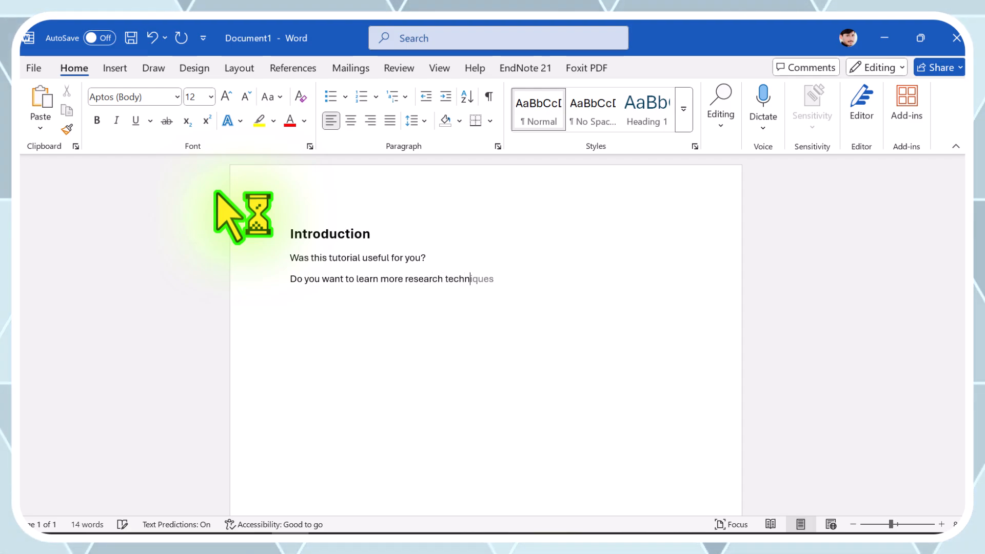
text(iques?)
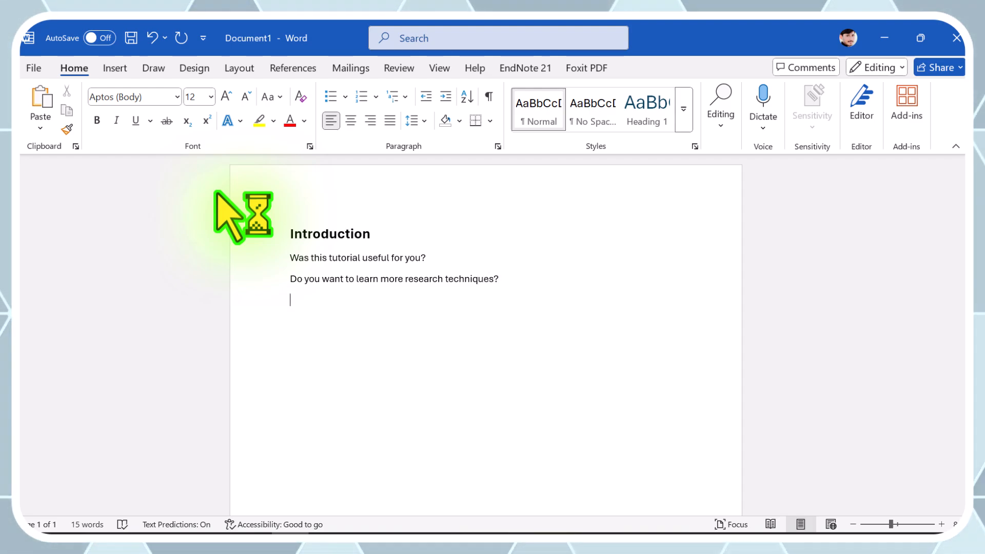
- Add the lines "What else do you want us to cover in our next video?" and "And so on........" to the text
text( What else )
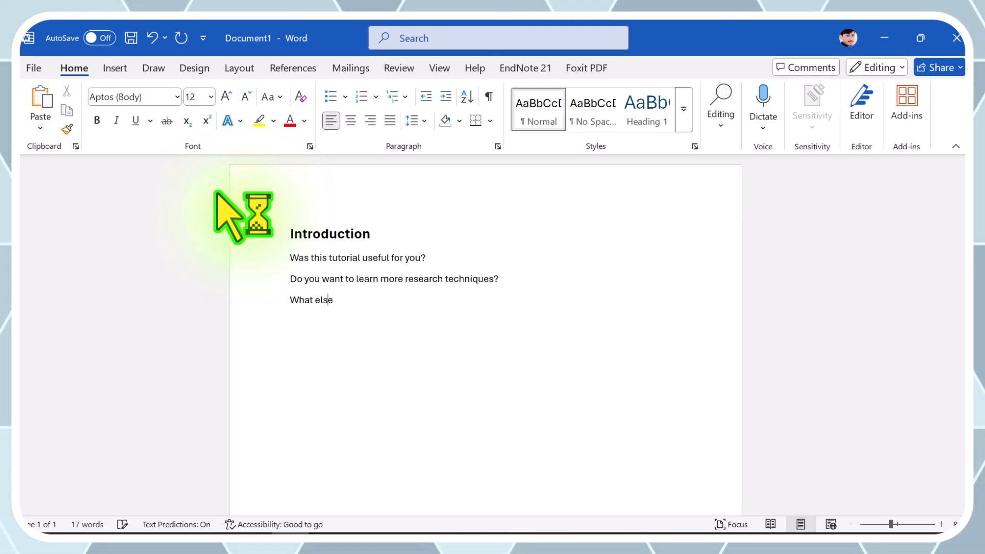
text(do yo)
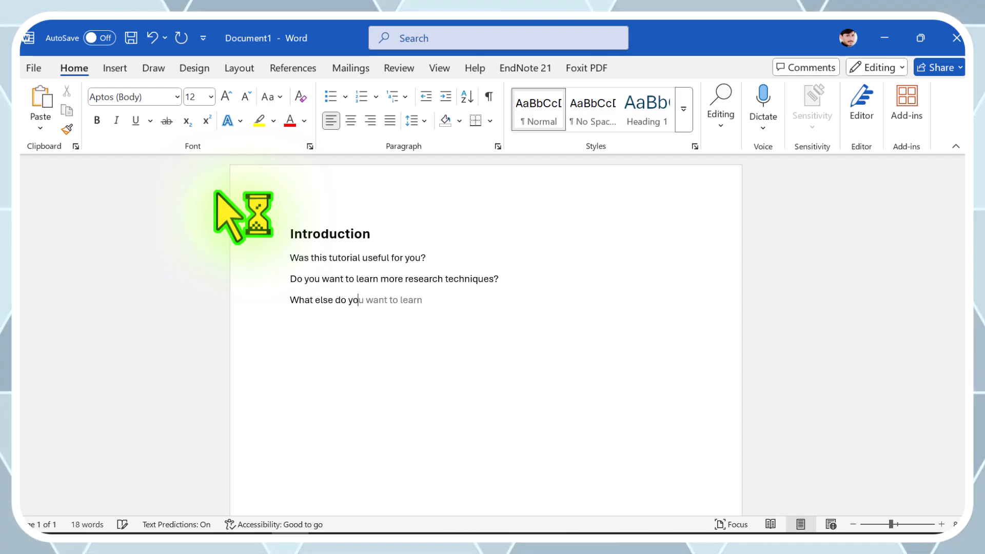
text(u want )
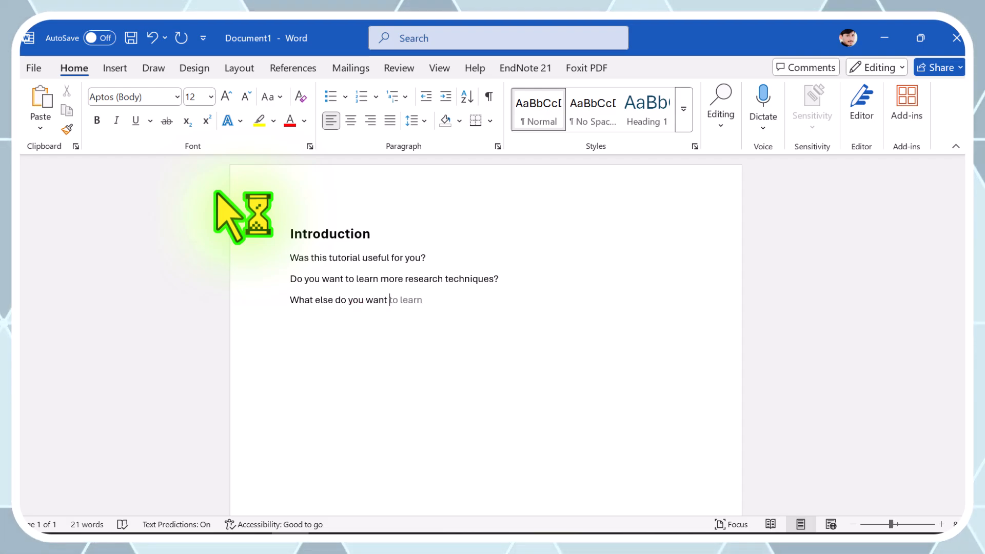
text(us t)
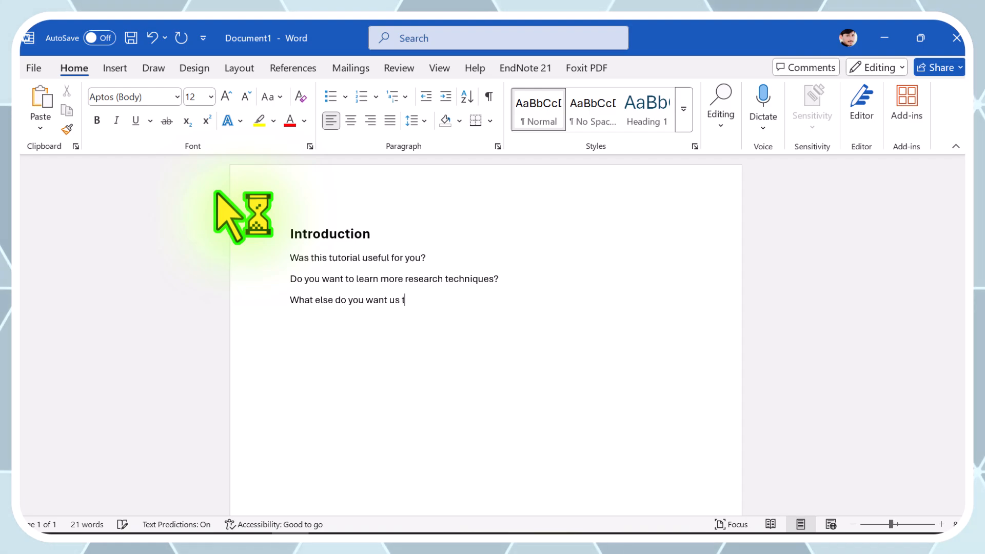
text(o cover)
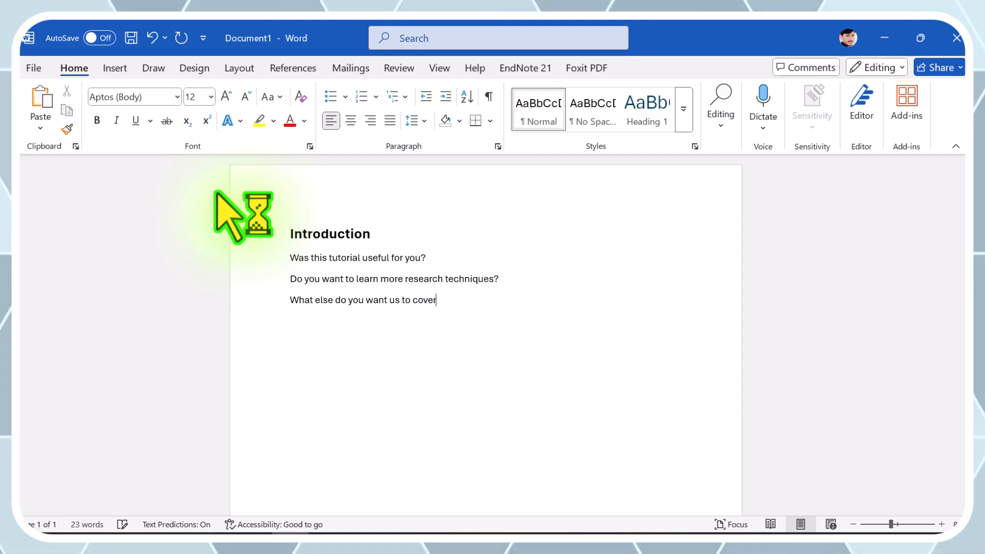
text( in our )
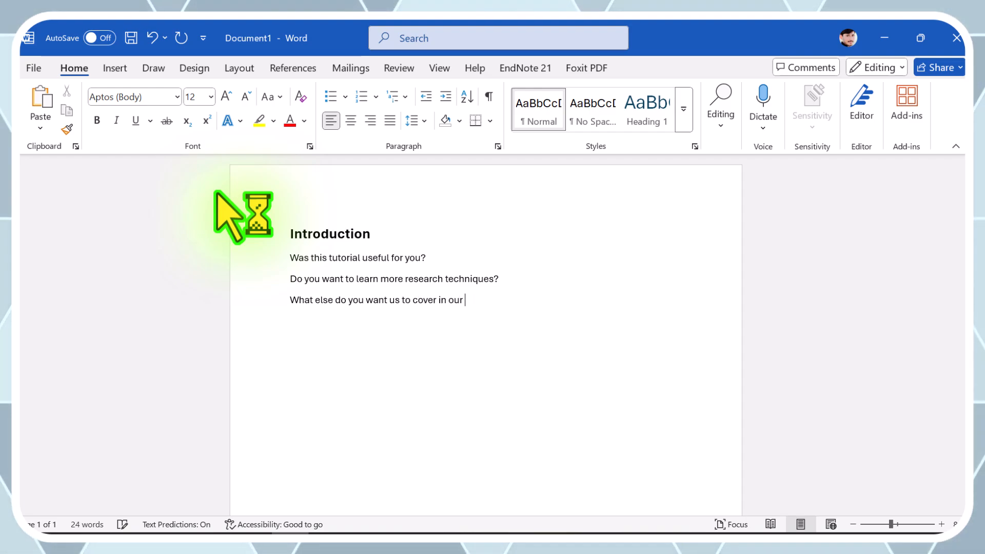
text(next vid)
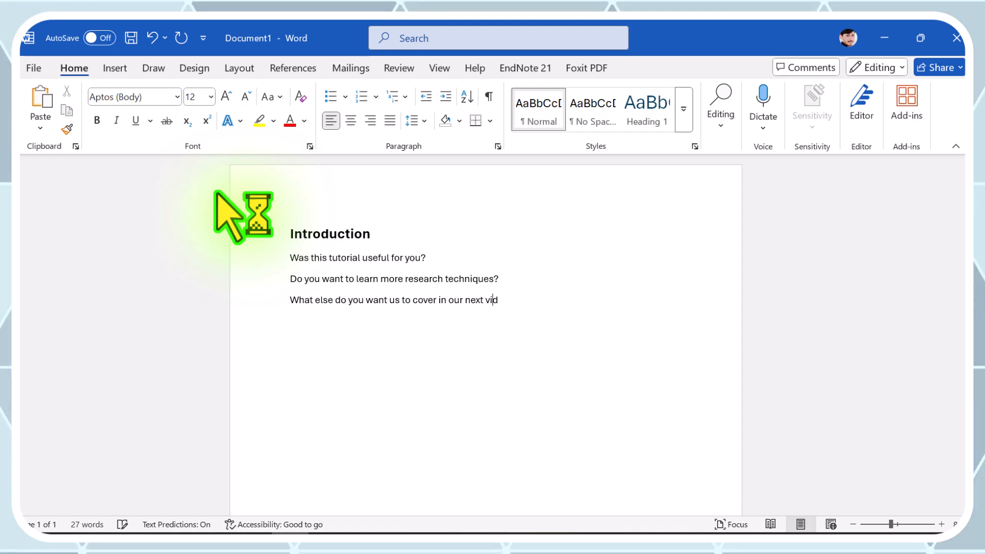
text(eo?)
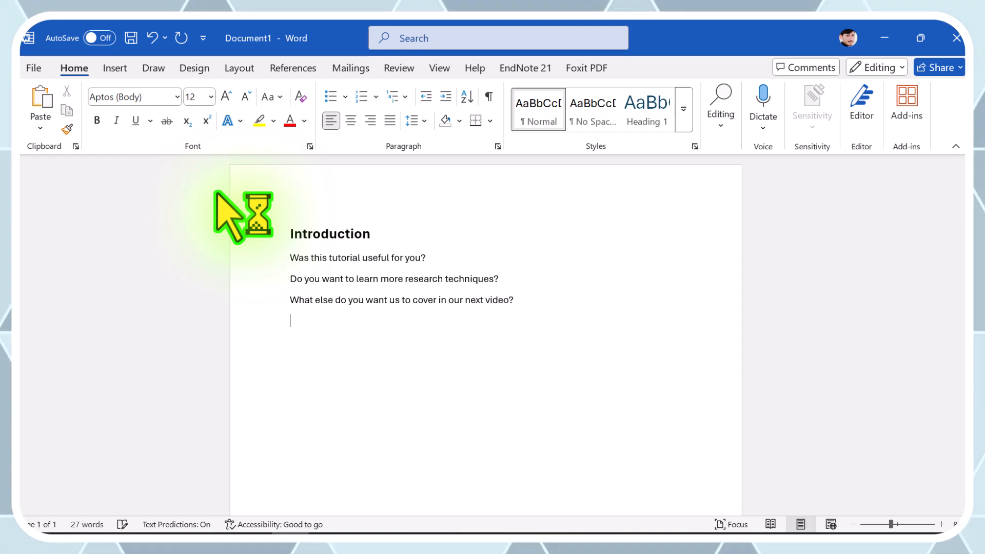
text( And s)
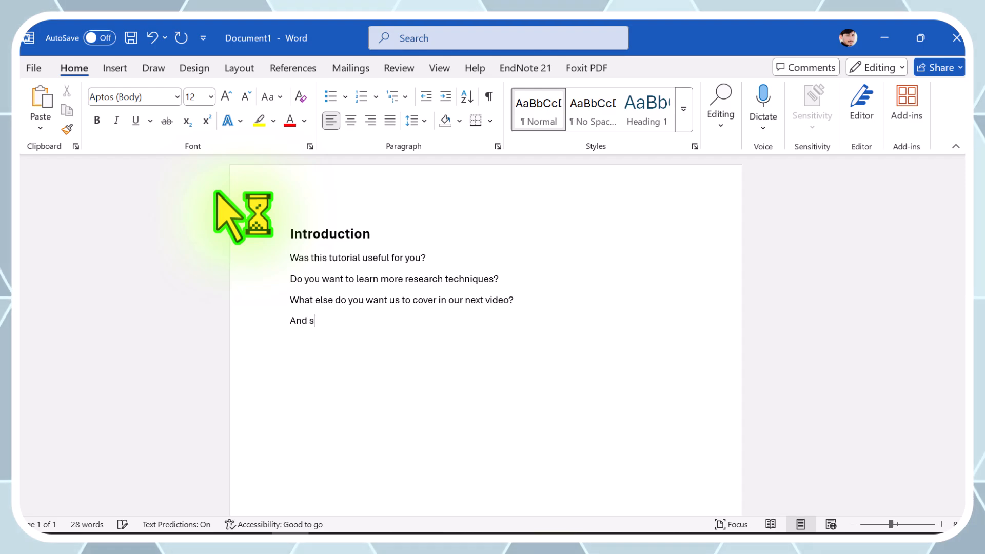
text(o on........)
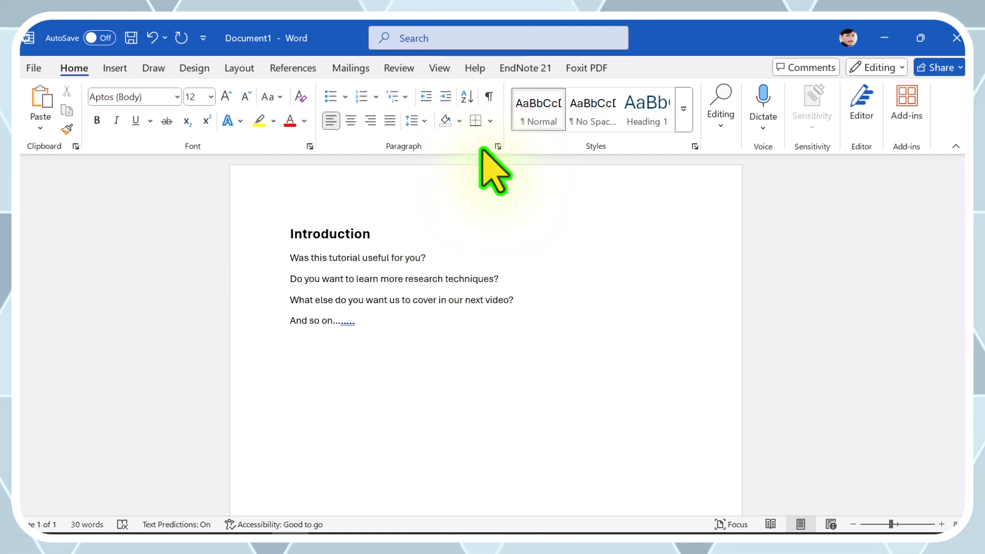
- Place the cursor after "Was this tutorial useful for you?" and set the EndNote citation style to APA 7th
click(527, 67)
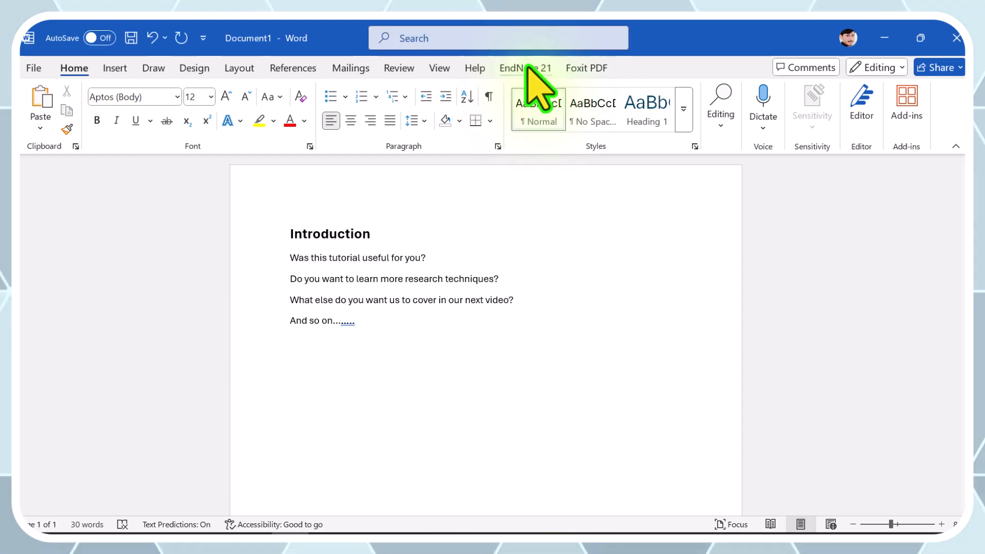
click(452, 258)
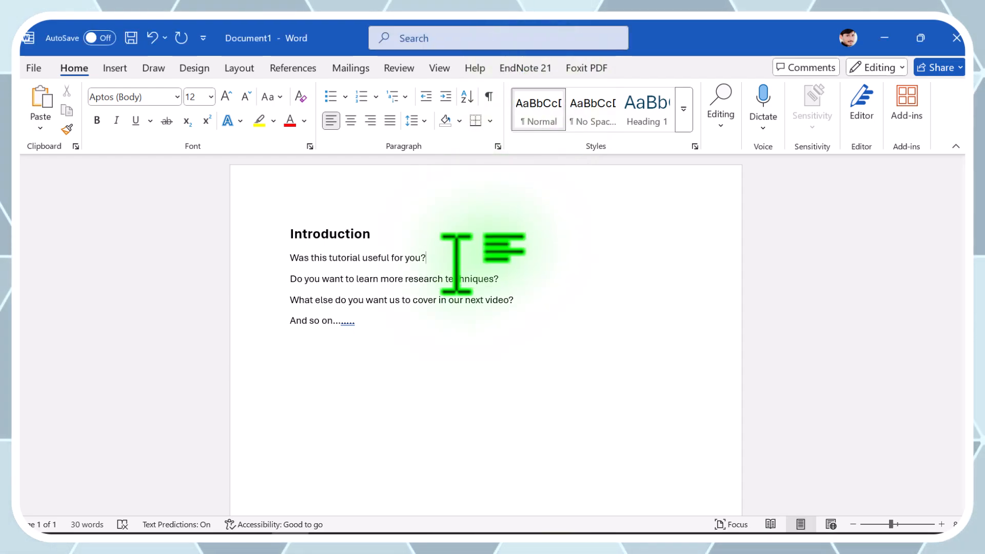
click(529, 67)
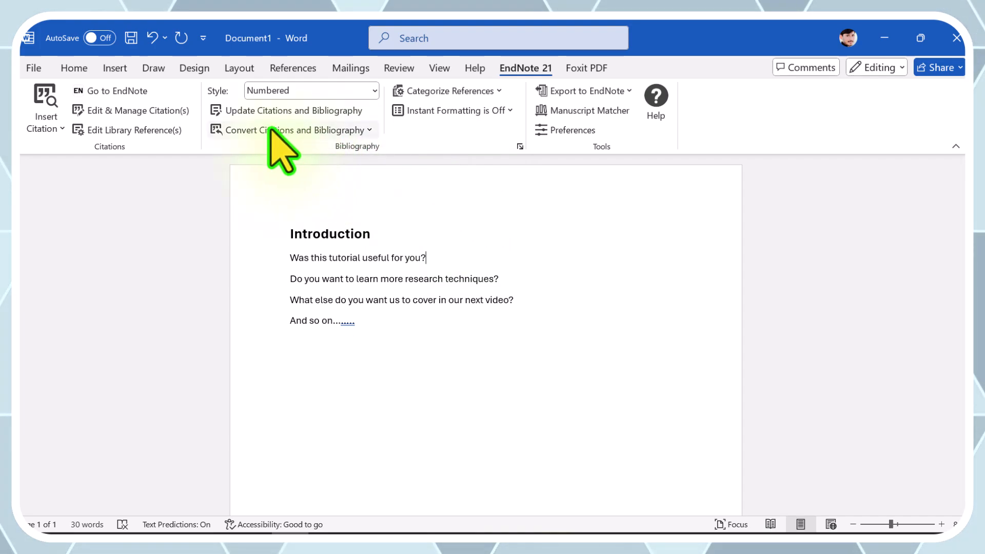
click(293, 94)
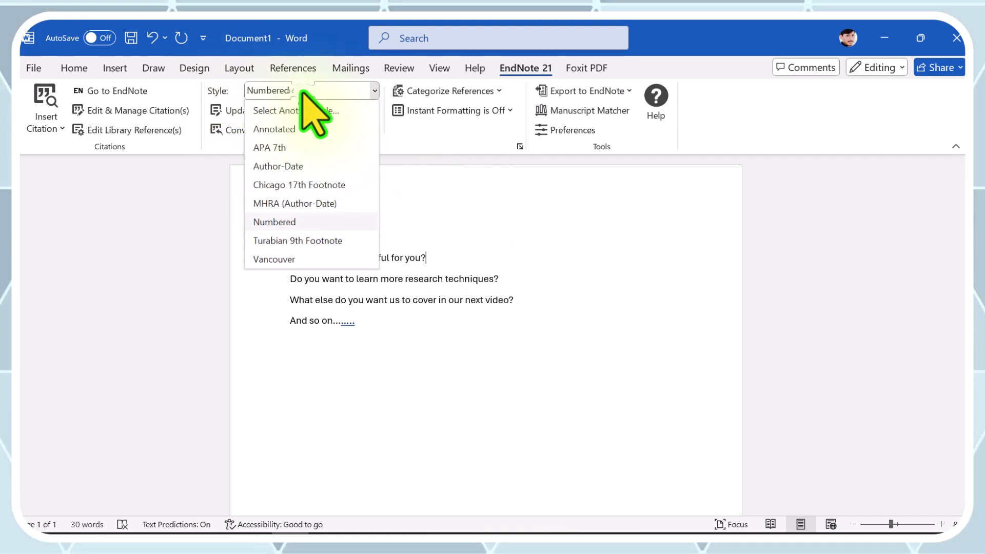
click(280, 147)
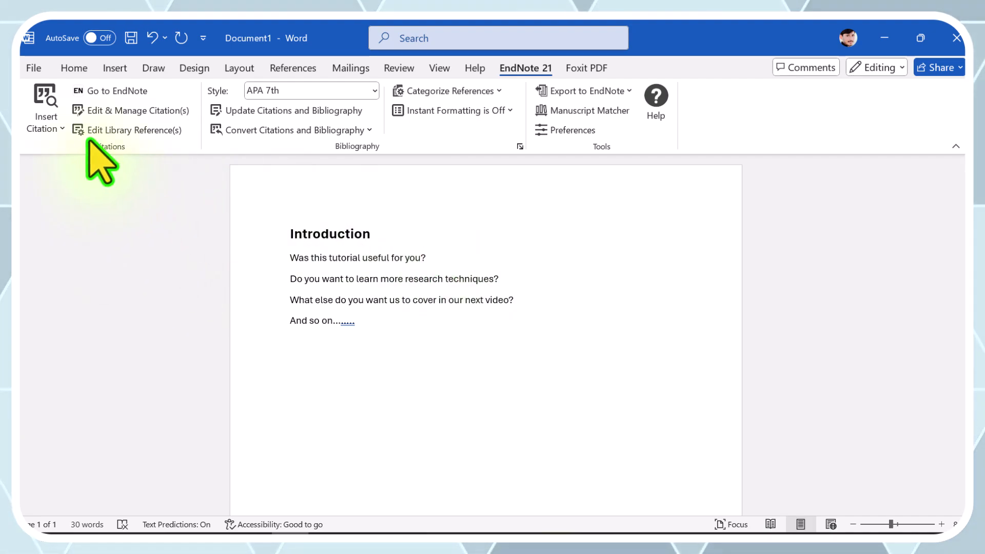
- Search the EndNote library for 2013 and cite "Irisin and exercise training in humans" at the end of the first body line
click(46, 95)
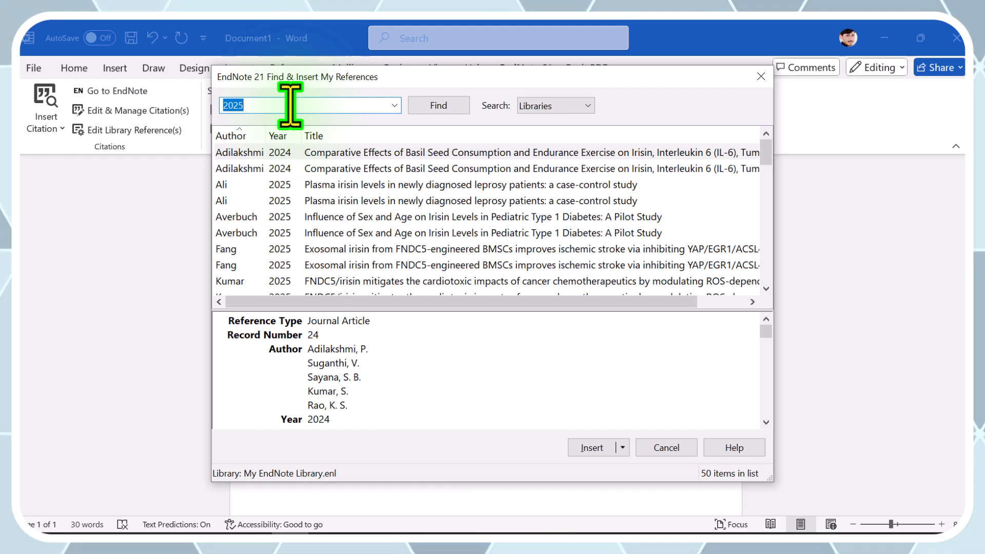
text(20)
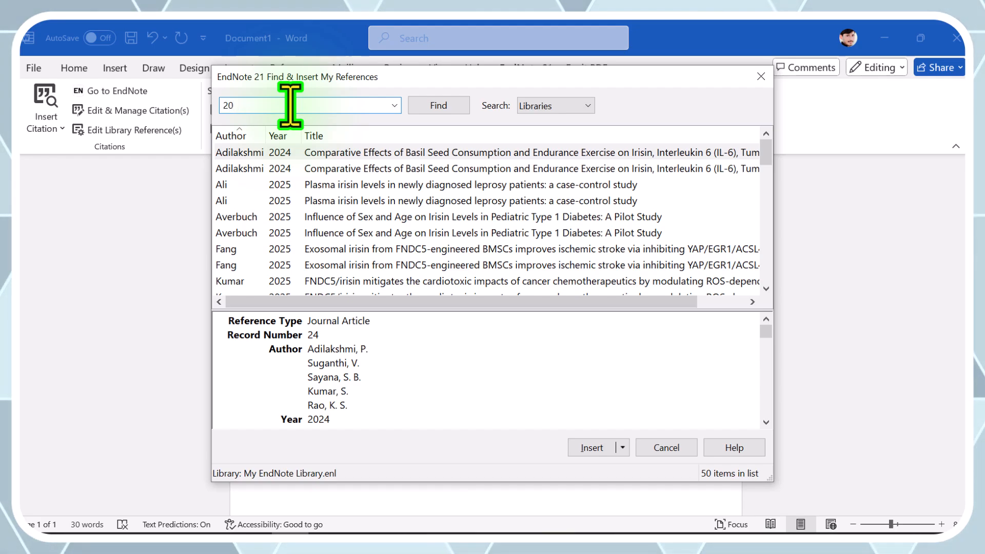
text(13)
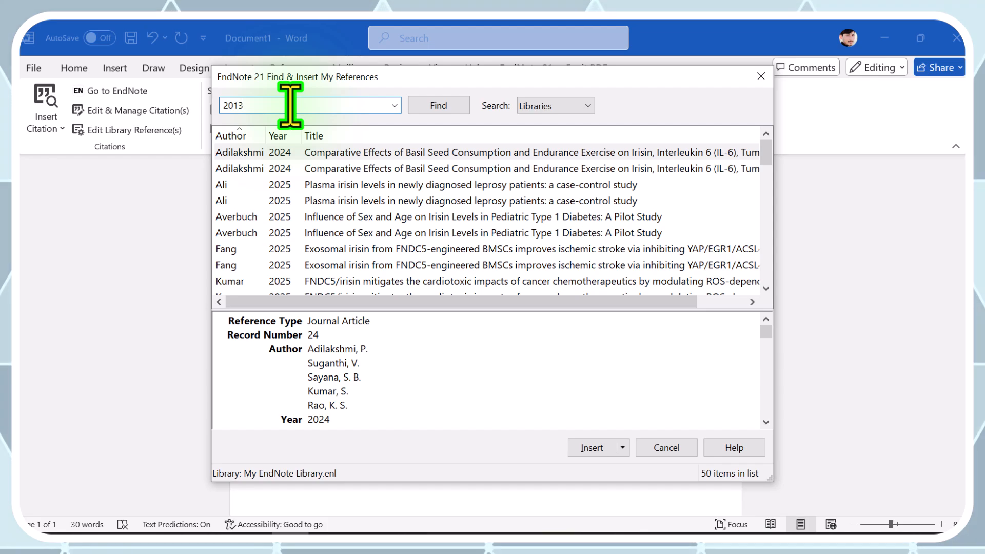
key(Return)
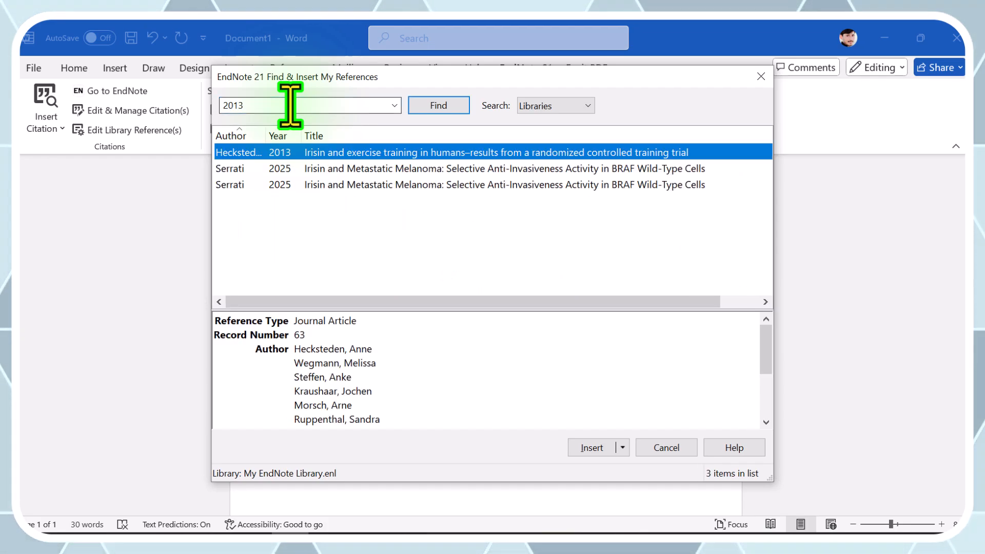
double_click(353, 154)
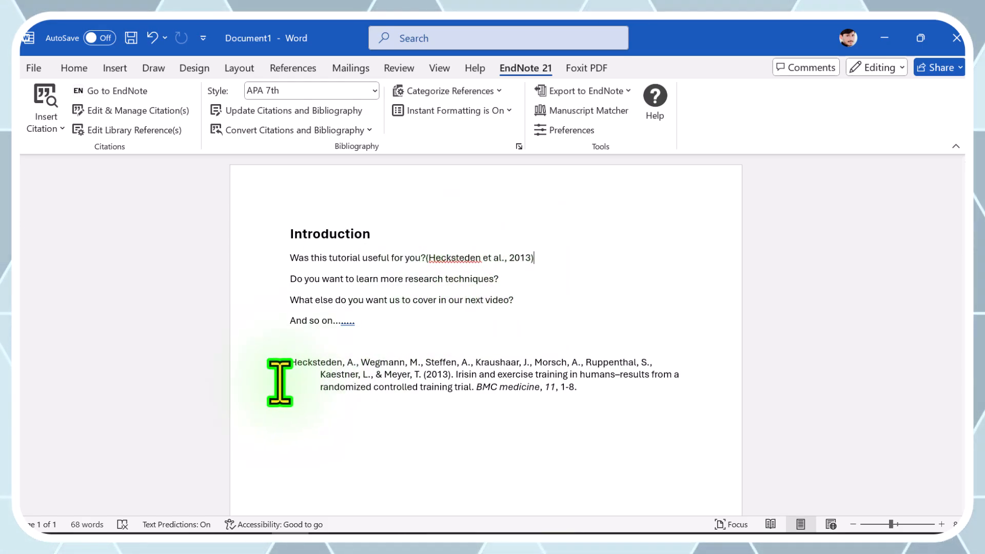
double_click(518, 261)
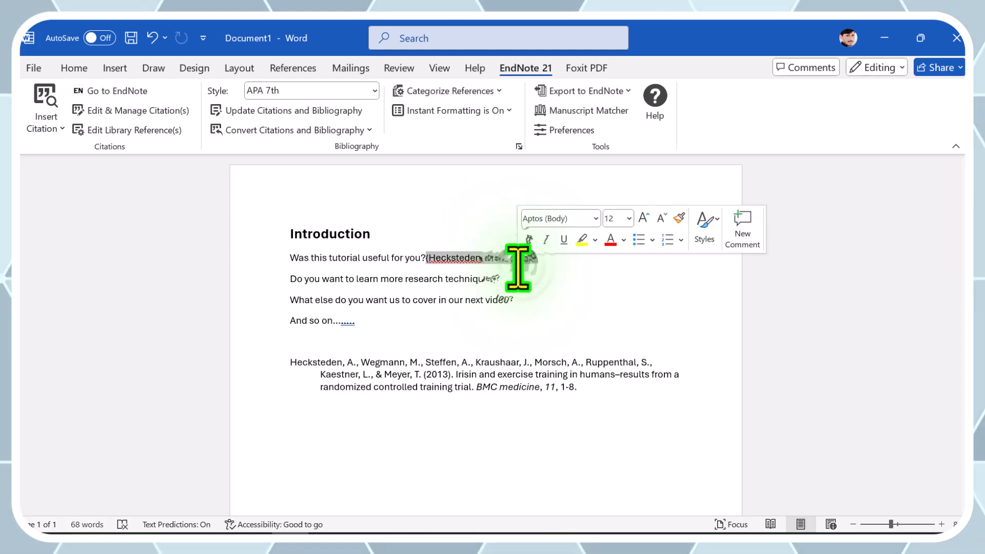
click(422, 393)
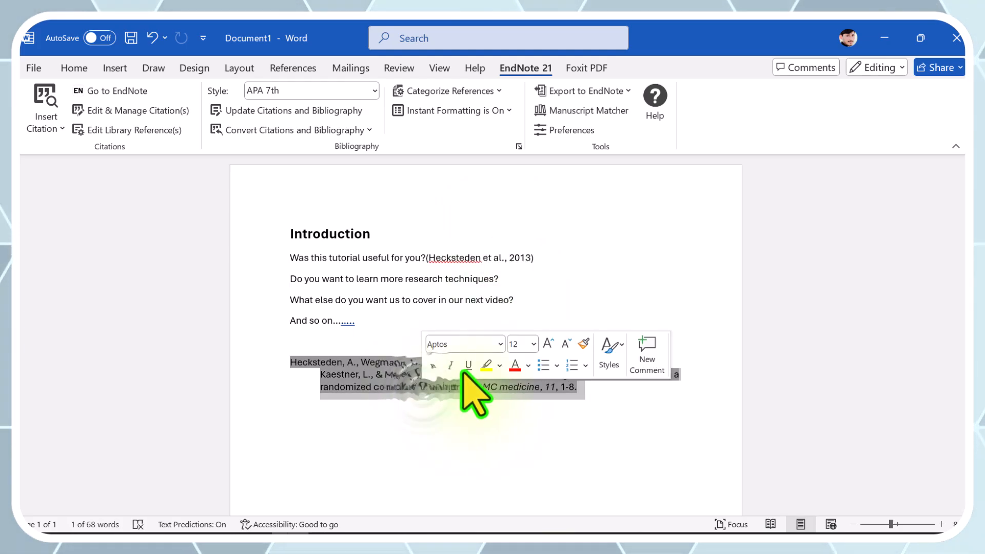
click(520, 262)
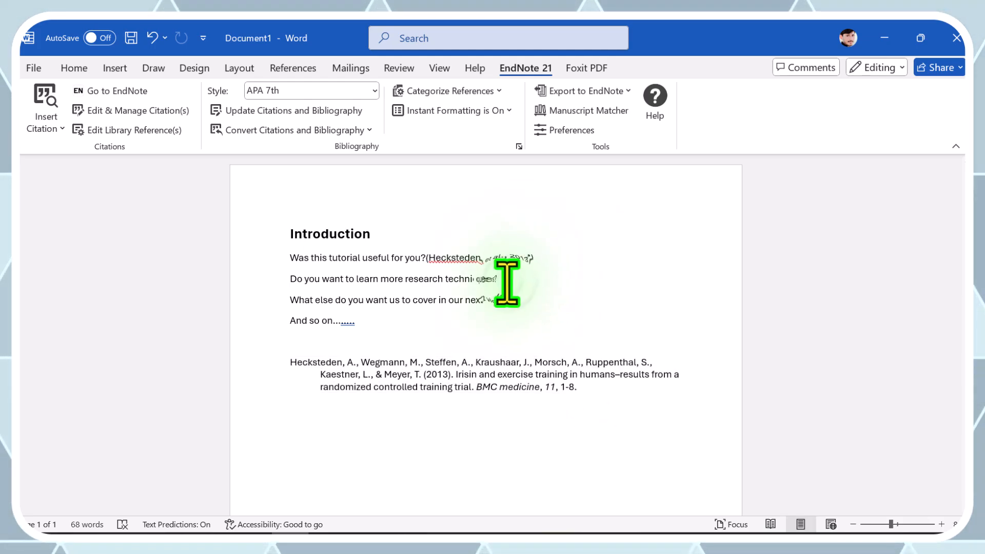
- Search the library for 2024 and cite the article on basil seed consumption and endurance exercise after "Do you want to learn more research techniques?"
click(508, 280)
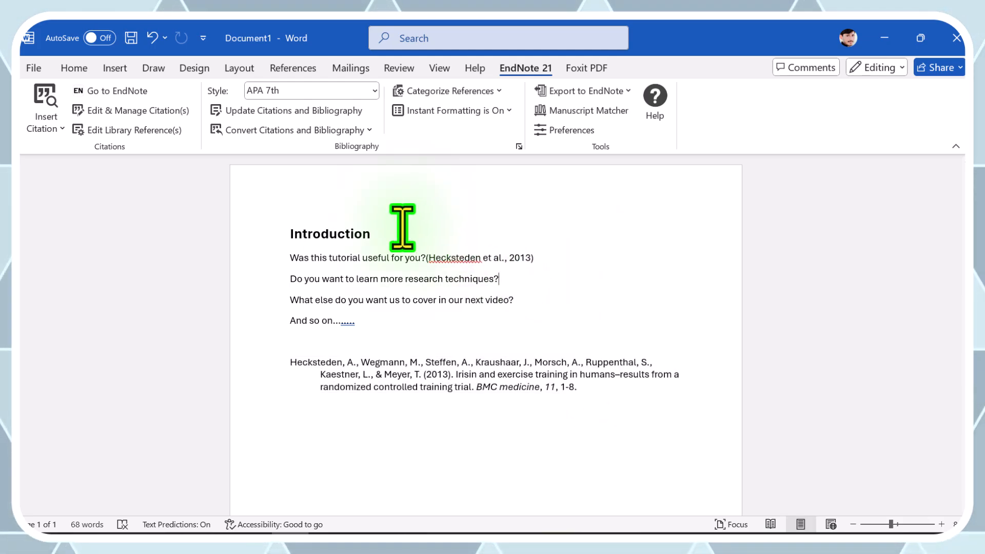
click(47, 100)
text(2)
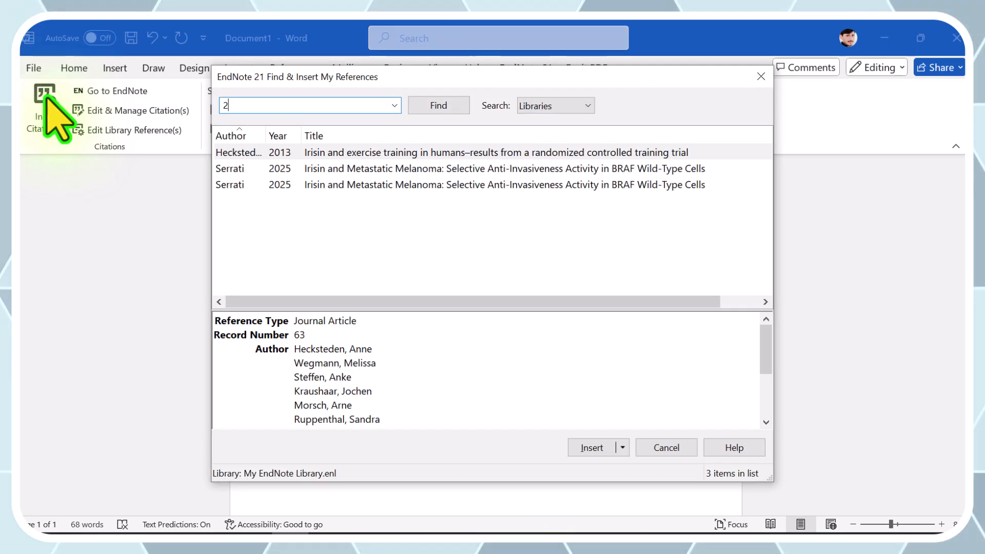
text(024)
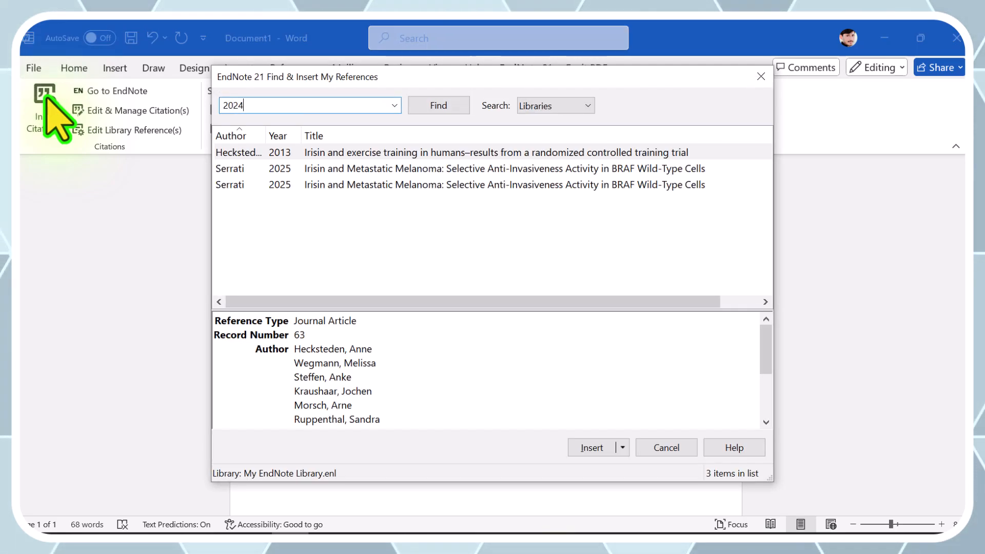
key(Return)
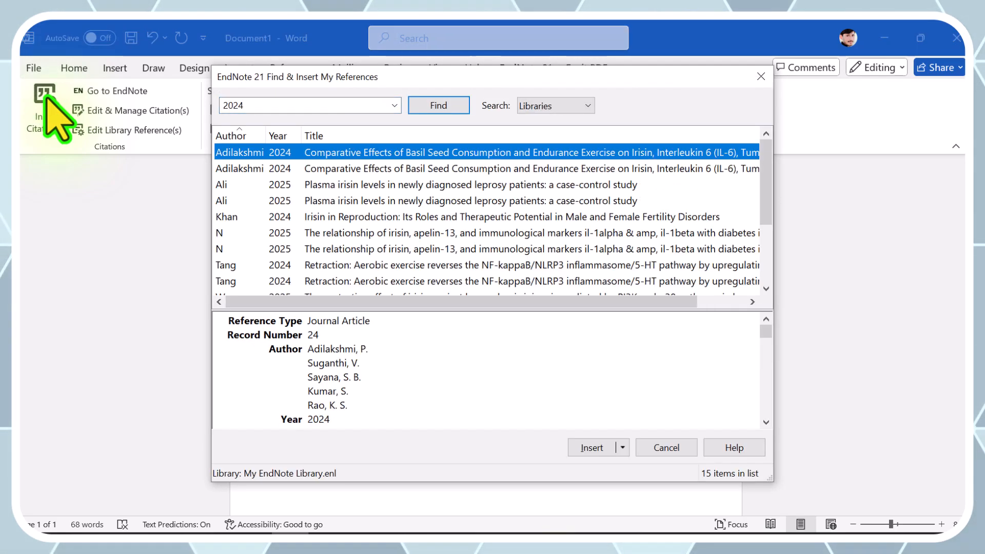
double_click(331, 154)
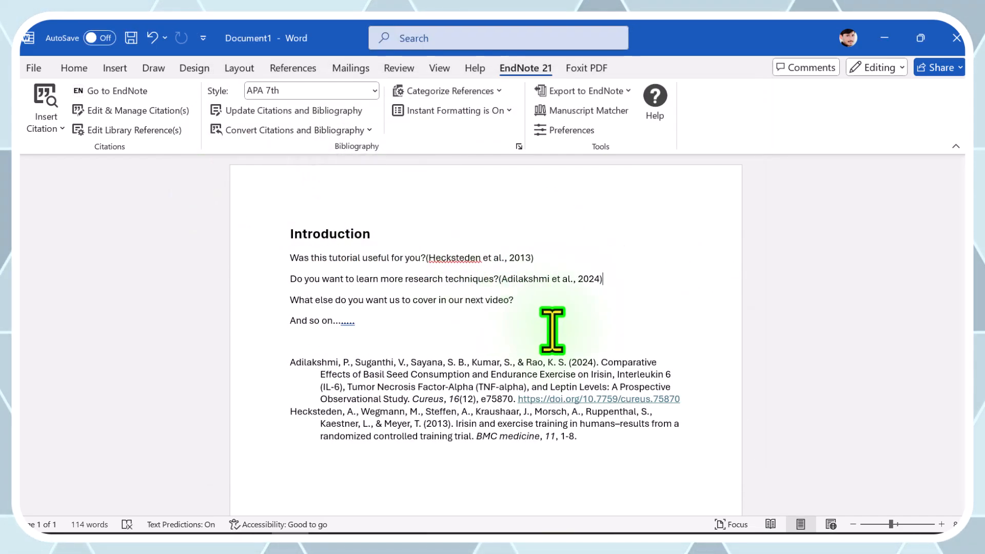
double_click(564, 280)
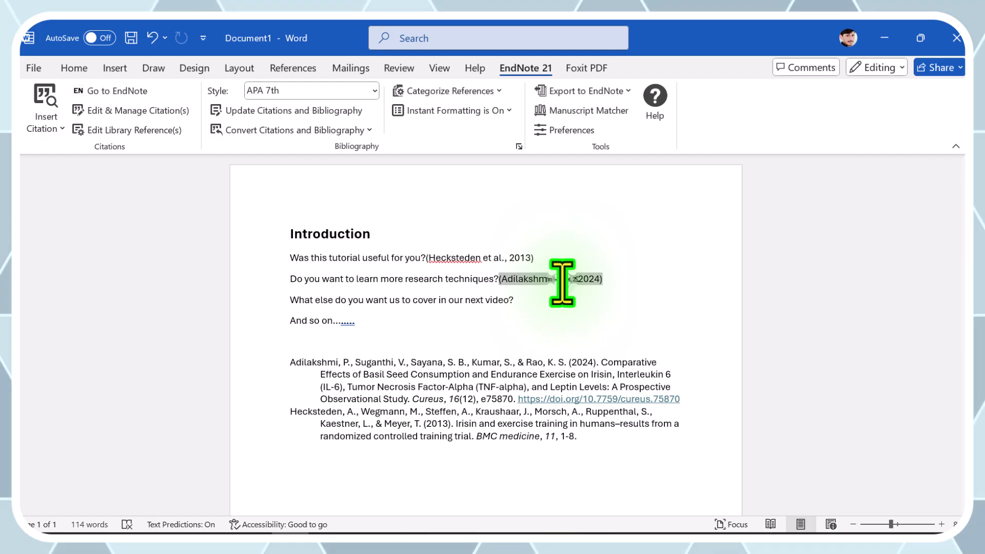
double_click(398, 435)
click(334, 361)
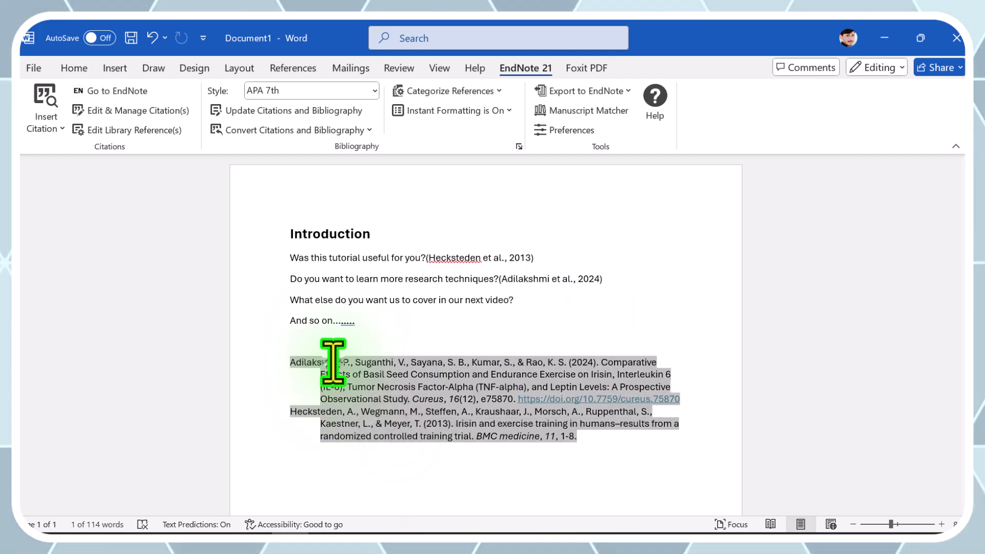
double_click(333, 361)
click(611, 436)
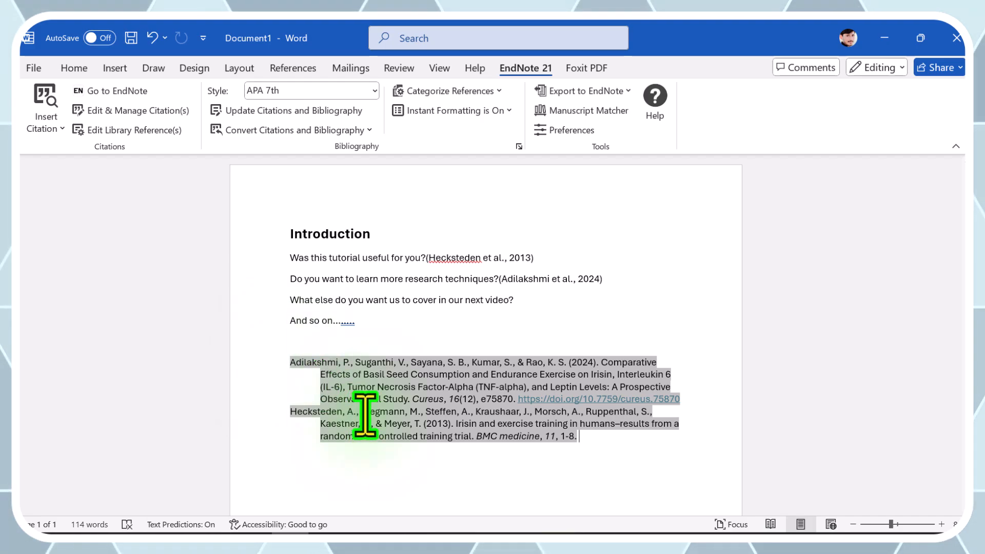
- Cite the article on irisin, apelin-13 and diabetes in kidney failure after "What else do you want us to cover in our next video?"
click(588, 437)
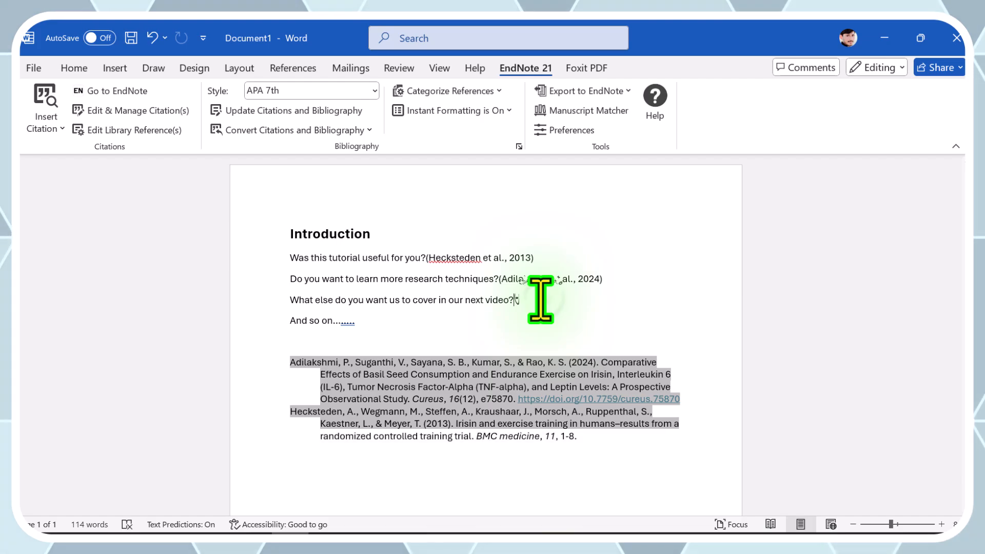
click(44, 100)
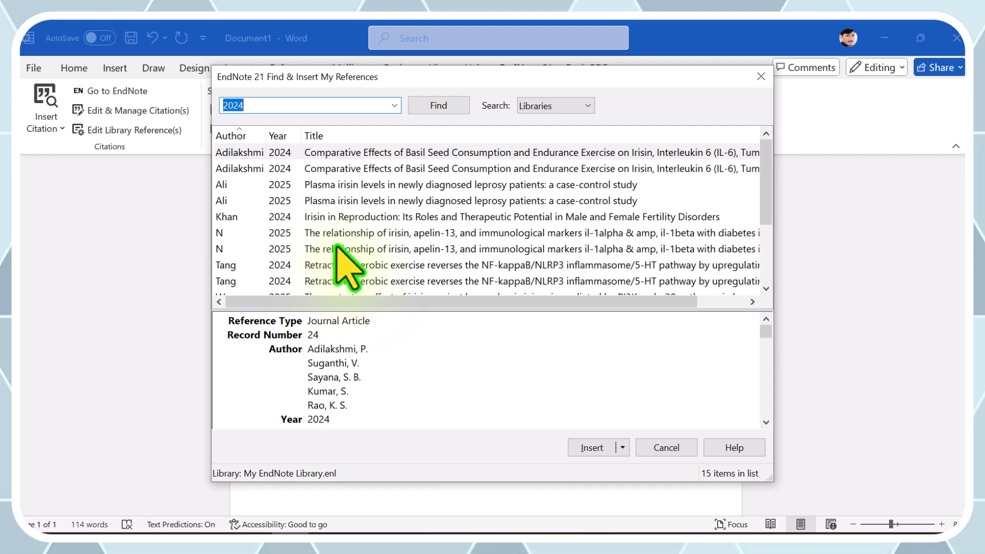
double_click(339, 249)
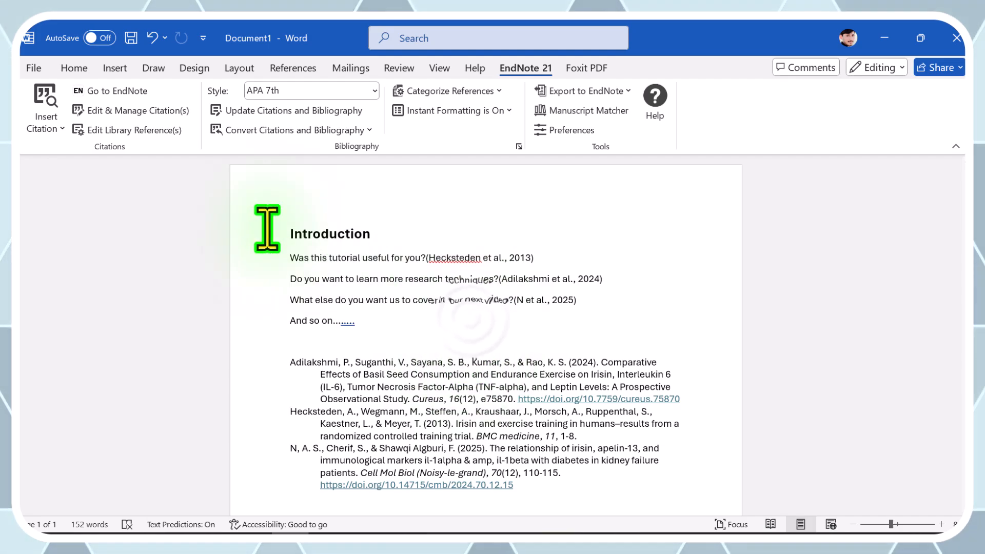
- Cite the 2024 article "Retraction: Aerobic exercise reverses the NF-kappaB/NLRP3 inflammasome/5-HT pathway" at the end of the "And so on" line
click(51, 100)
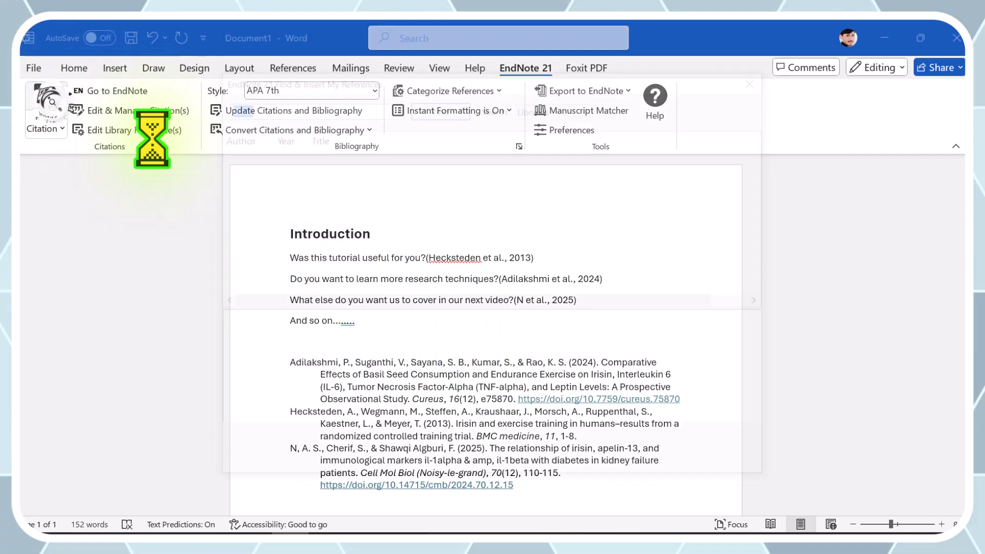
click(356, 266)
double_click(357, 266)
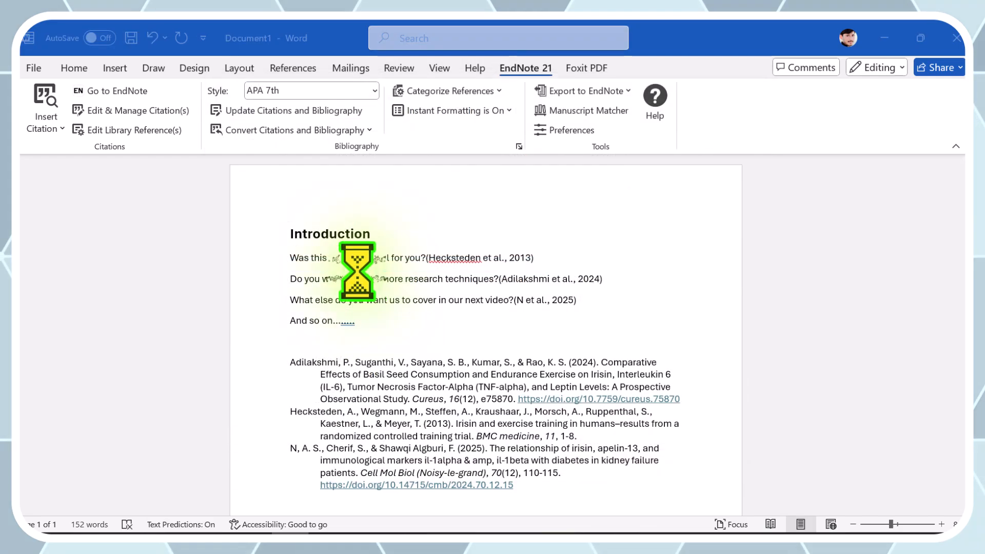
scroll(586, 427, down, 4)
scroll(586, 427, up, 3)
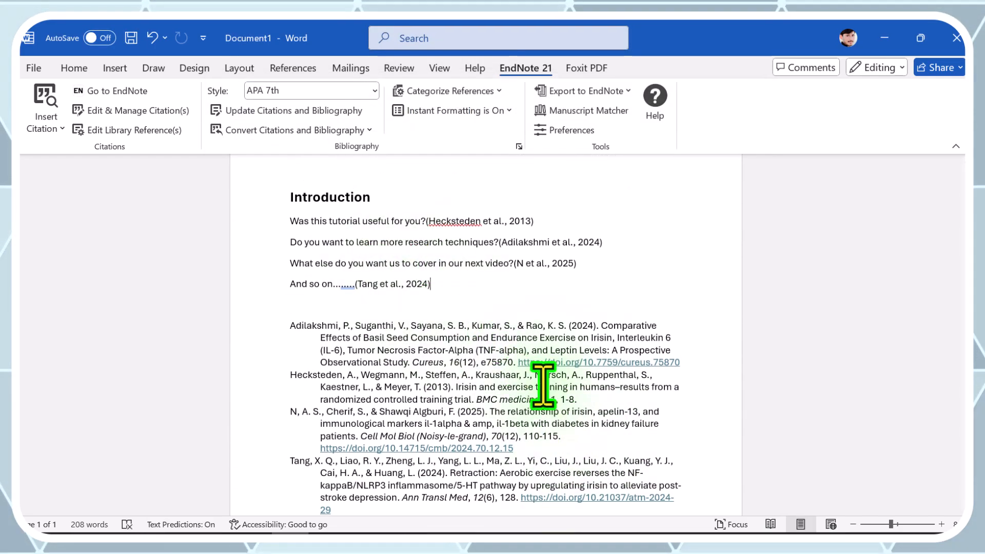
- Add "Plasma irisin levels in newly diagnosed leprosy patients: a case-control study" as a second reference to the citation on the "And so on" line
click(477, 274)
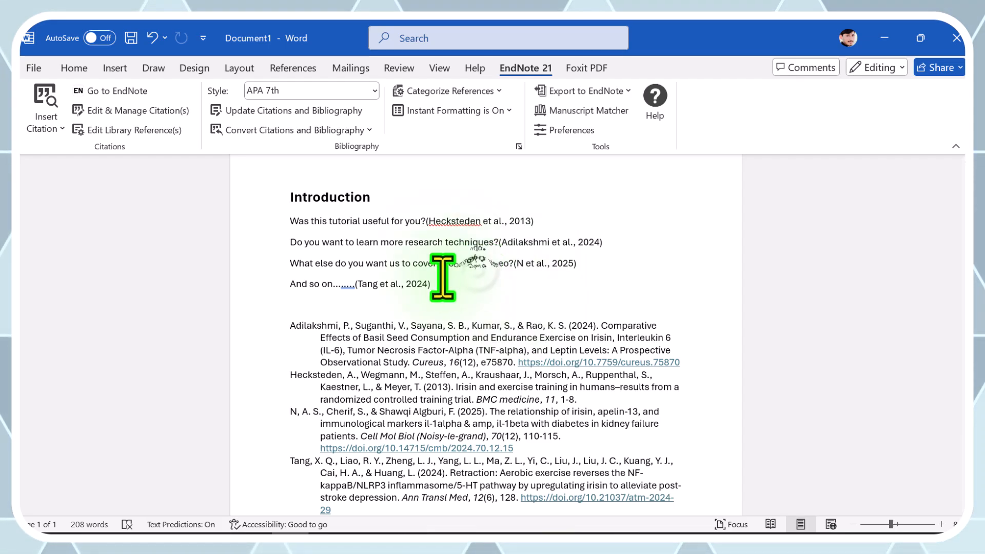
click(439, 284)
click(37, 95)
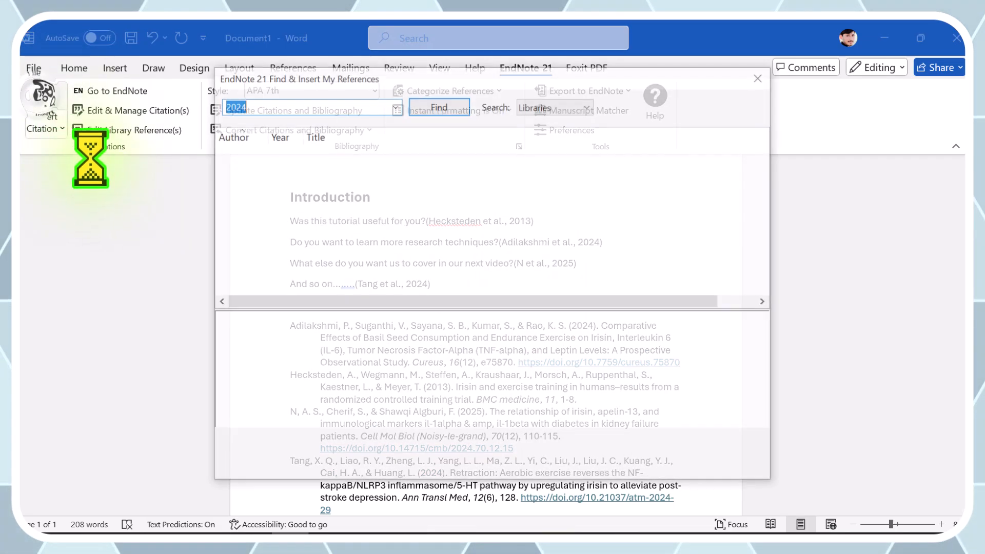
double_click(312, 186)
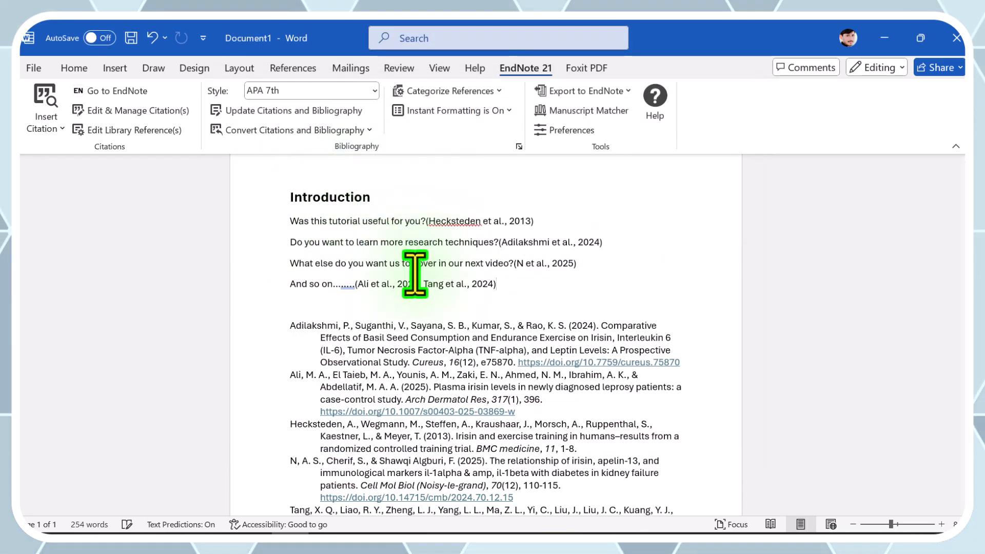
double_click(407, 283)
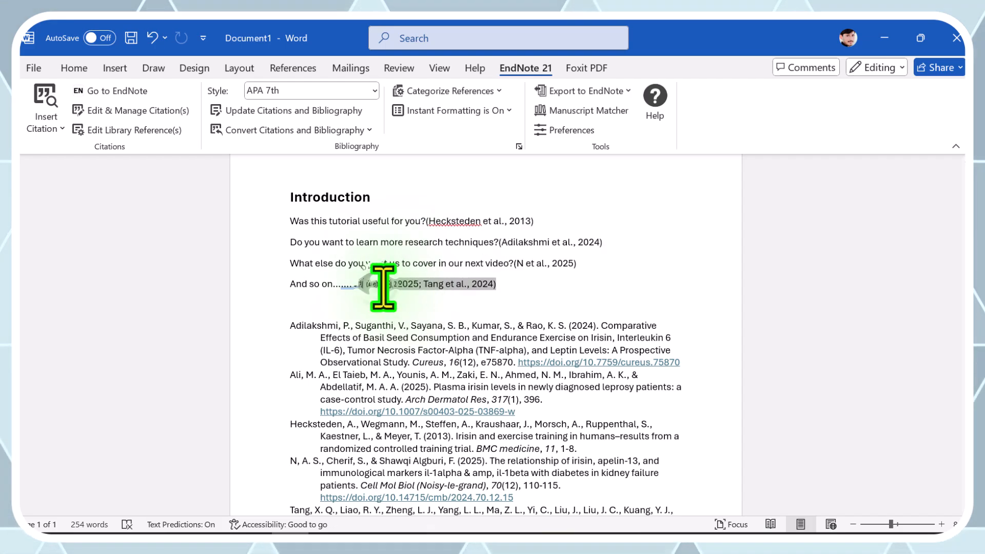
click(543, 286)
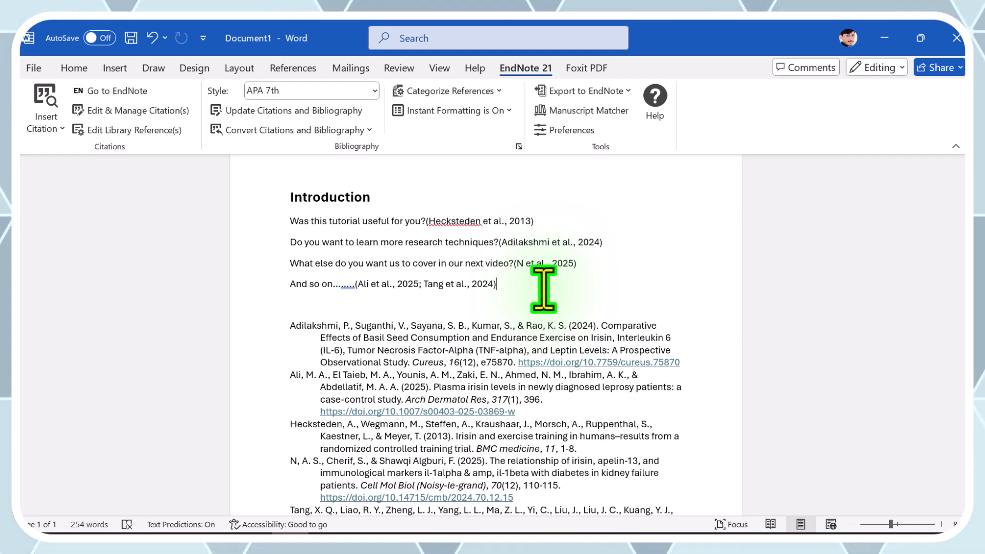
drag(496, 285, 427, 282)
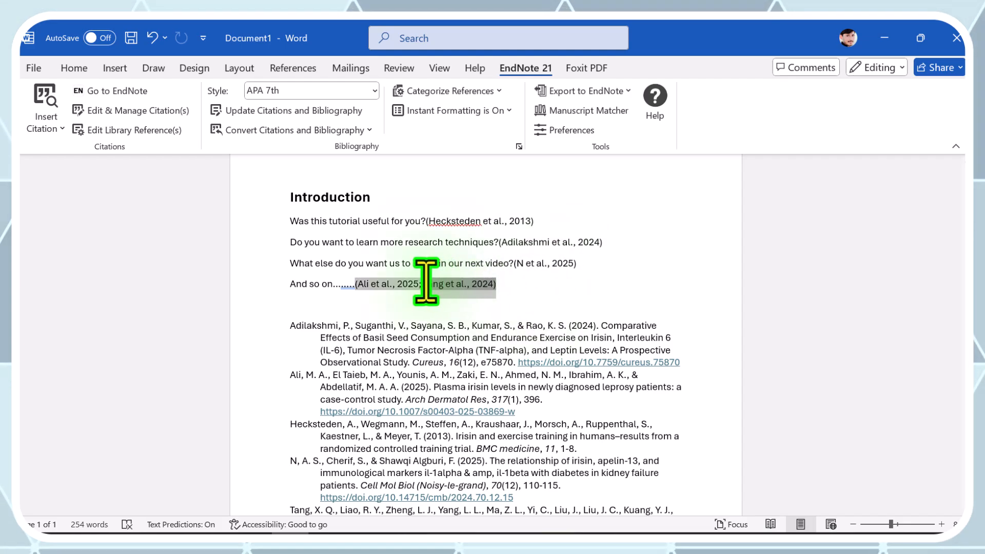
- Reformat the document's citations and bibliography in the Author-Date style and in the Vancouver style
click(497, 287)
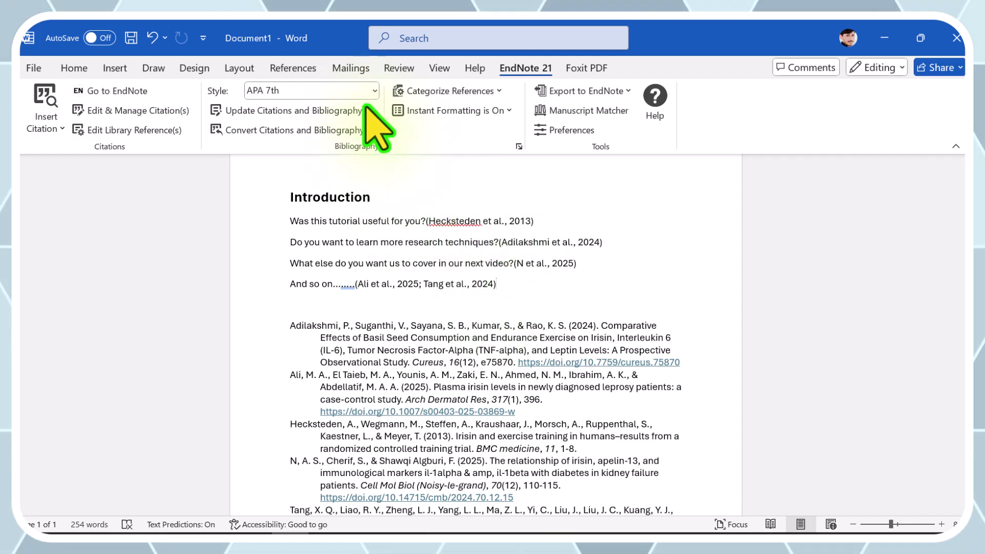
click(359, 90)
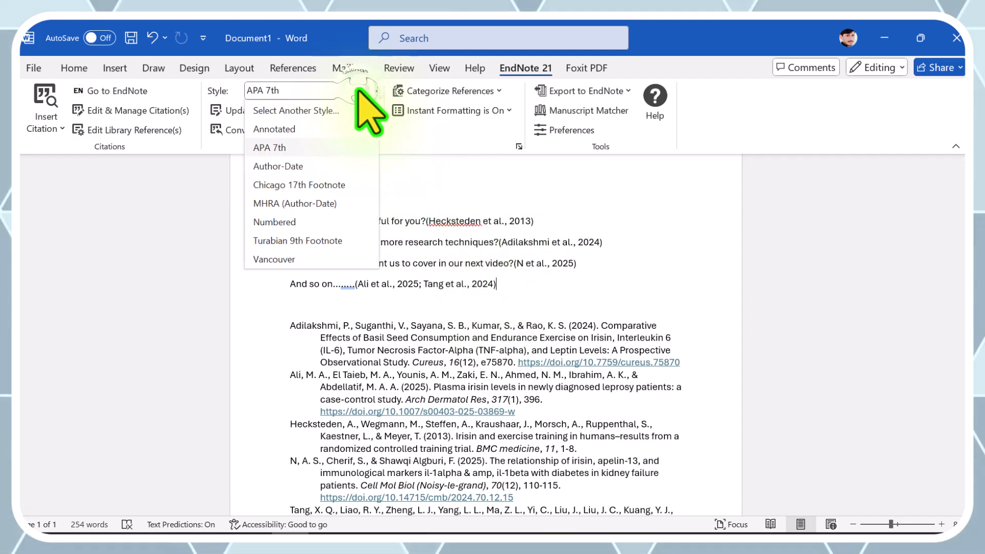
click(285, 166)
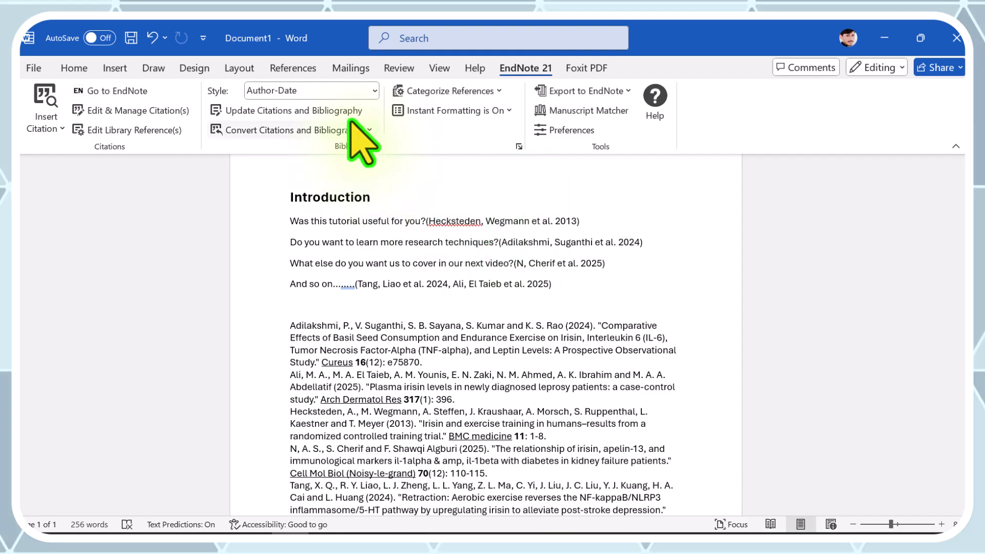
click(346, 90)
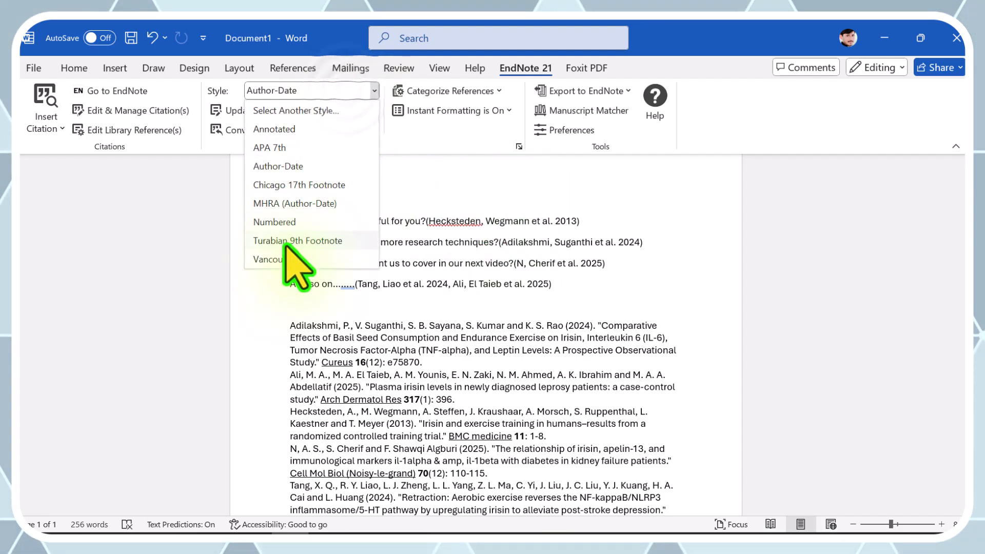
click(285, 259)
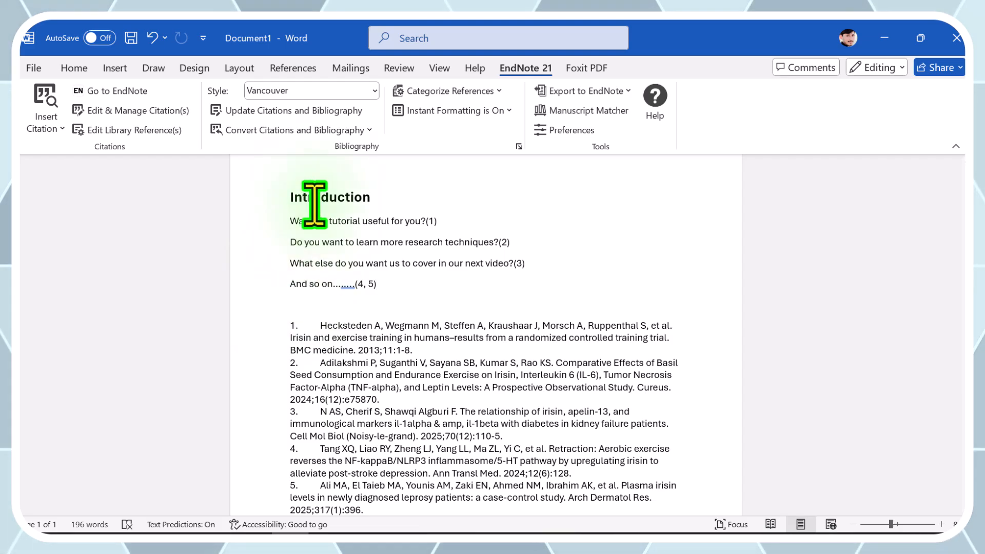
- Set the citation and bibliography output style to Numbered
click(356, 91)
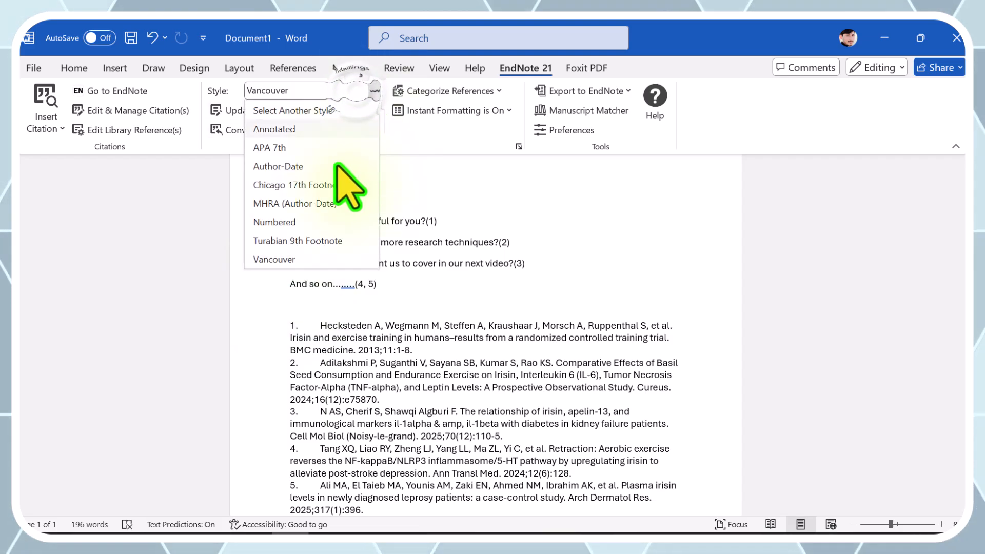
click(308, 223)
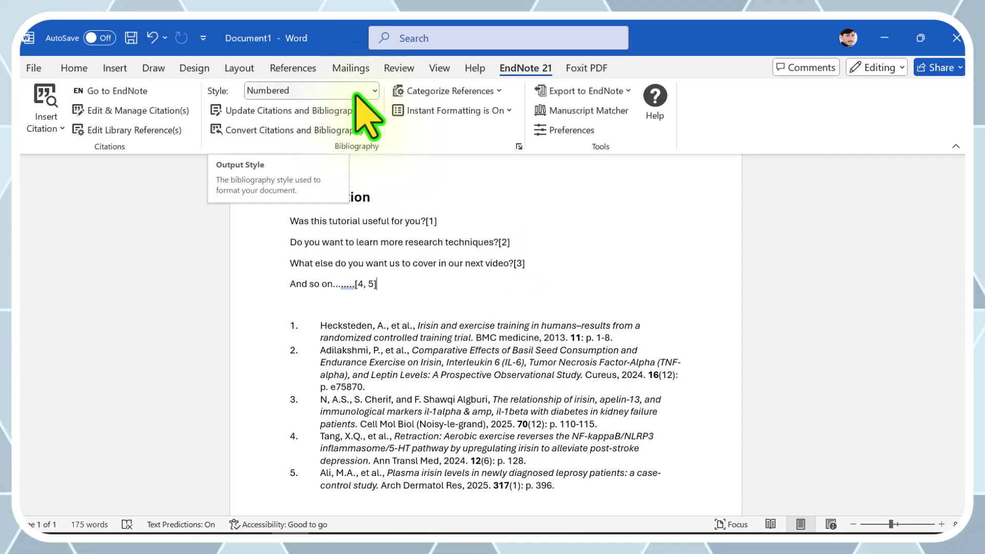
click(573, 493)
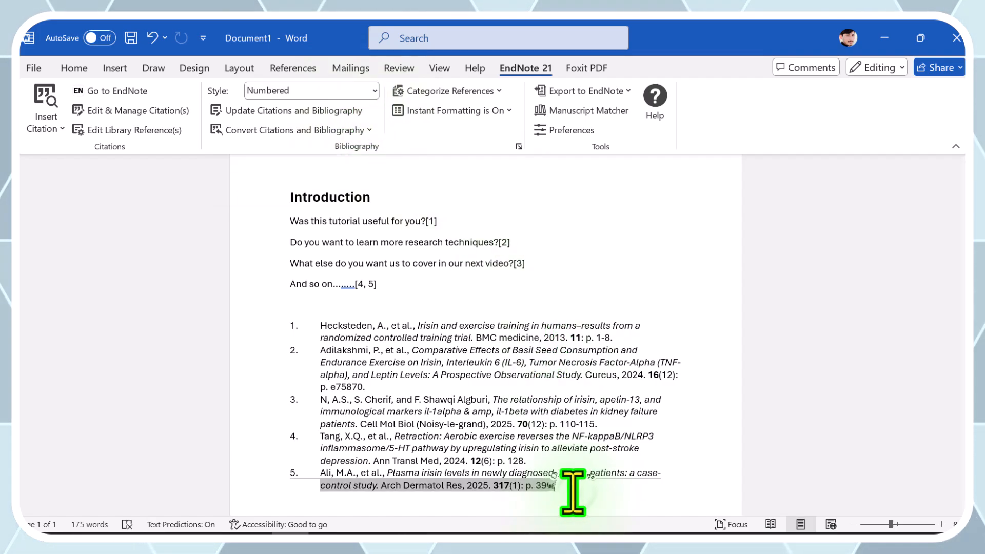
click(407, 285)
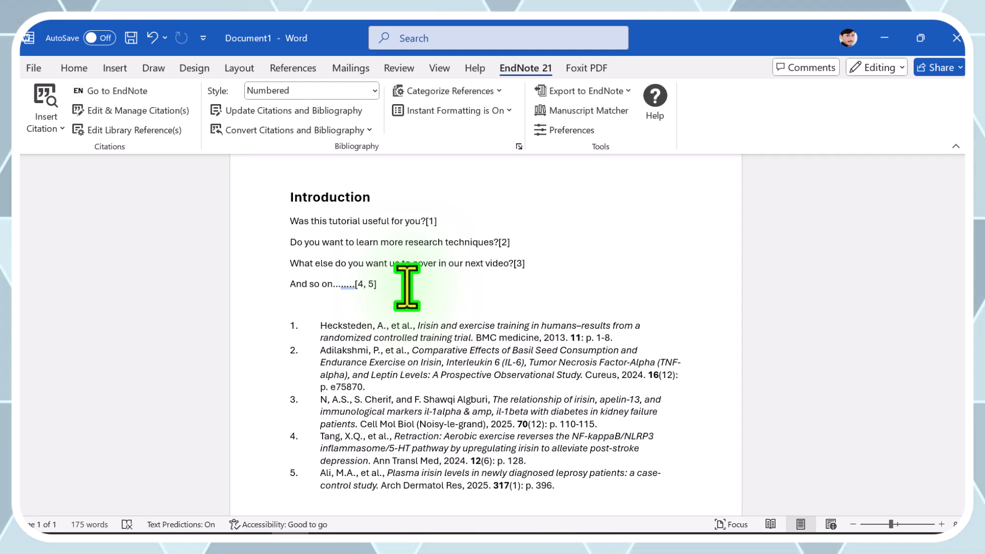
- Switch to the Edge browser, search the web for mendeley and open the Mendeley Reference Management Software website
click(889, 37)
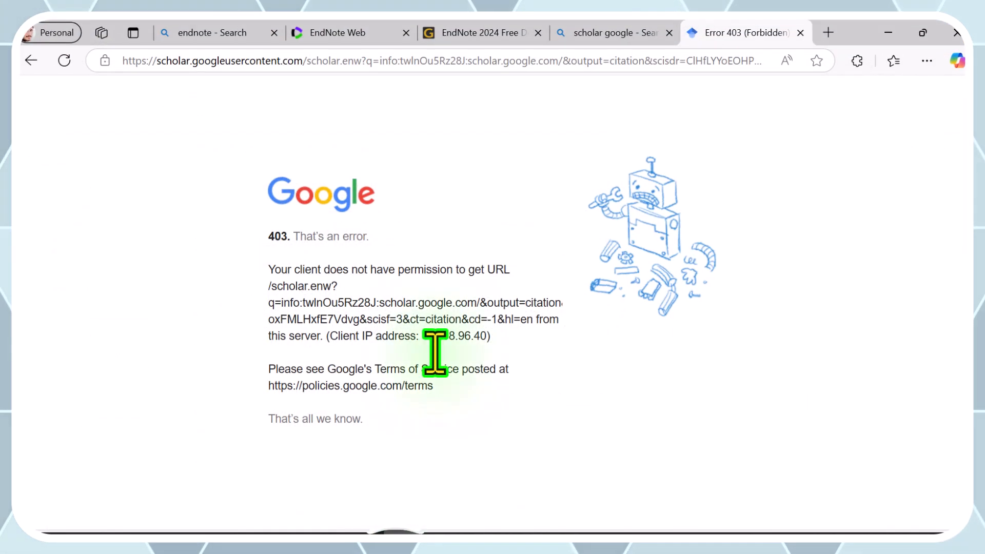
click(474, 61)
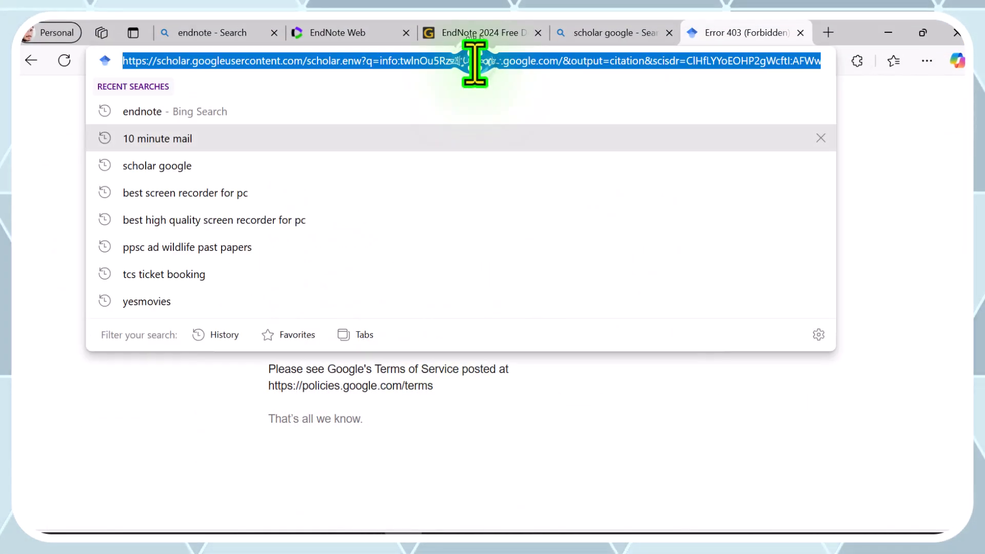
text(mendeley)
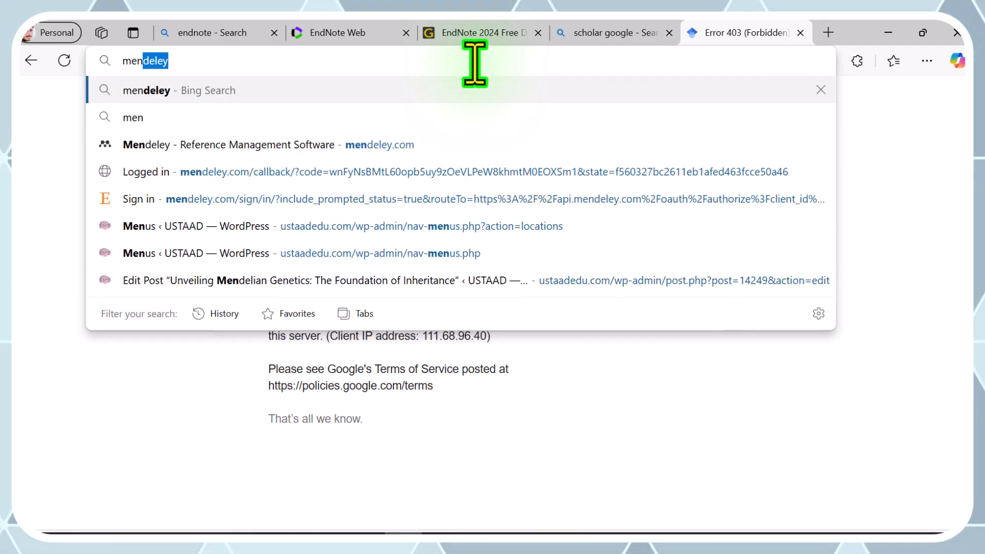
key(Right)
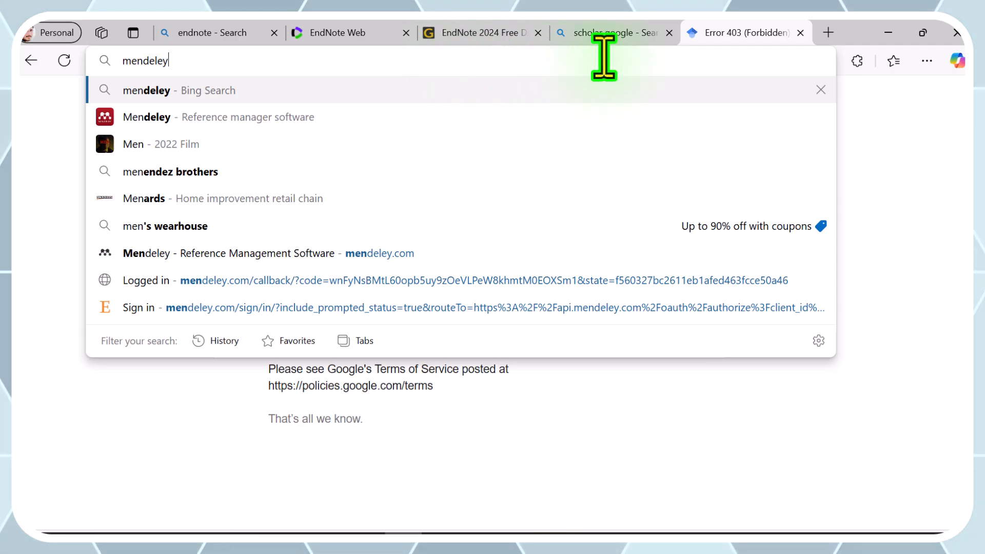
key(Return)
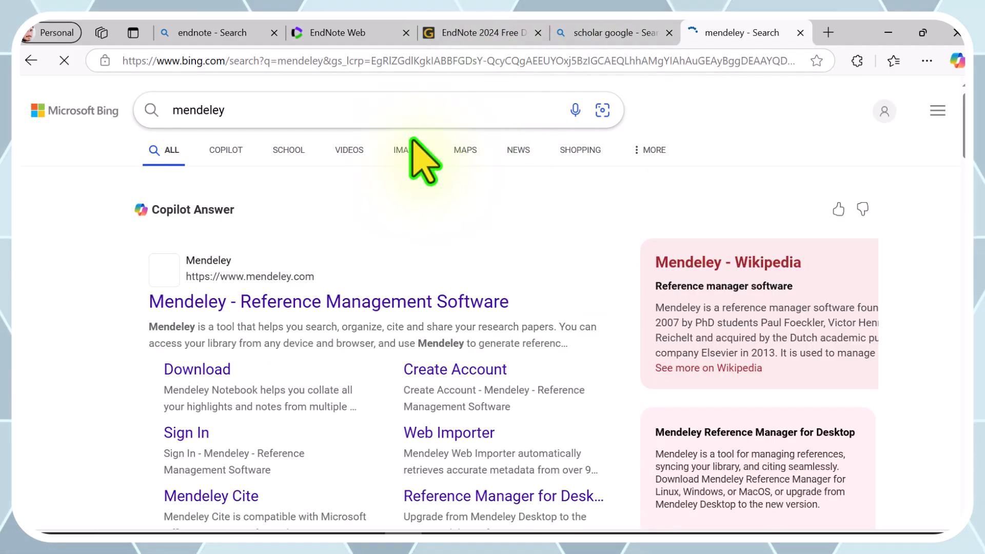
scroll(118, 339, down, 1)
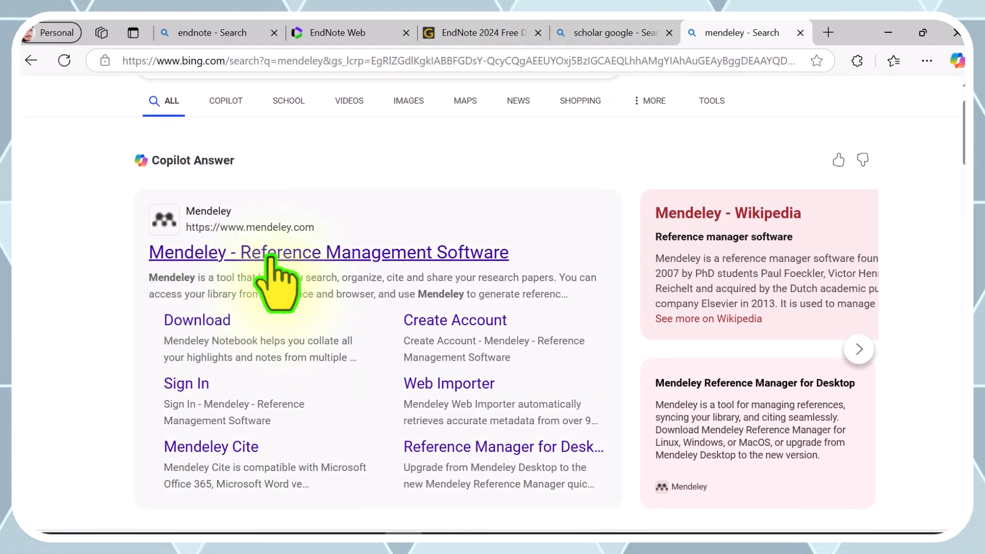
click(272, 255)
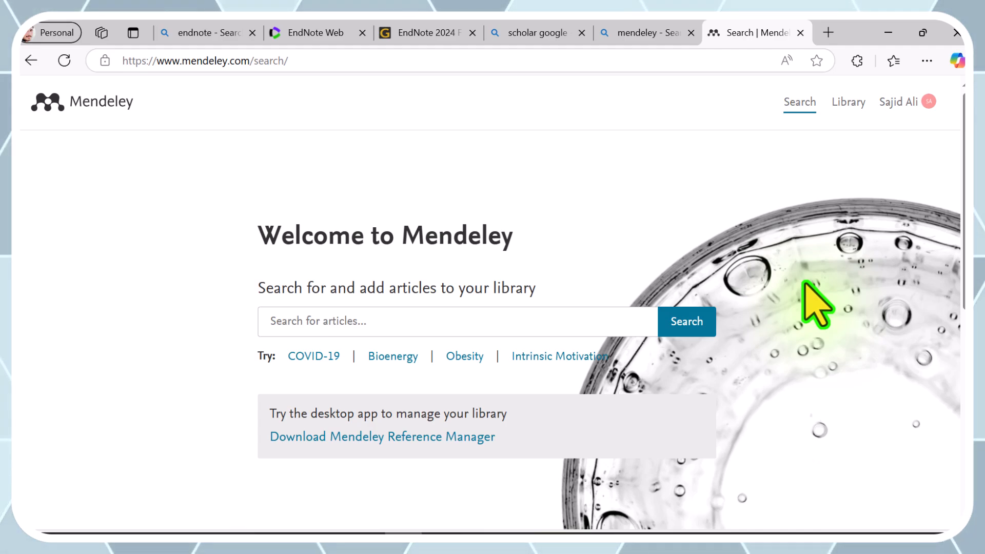
- Try to download Mendeley Reference Manager for Windows from its download page, cancelling the duplicate download
click(436, 437)
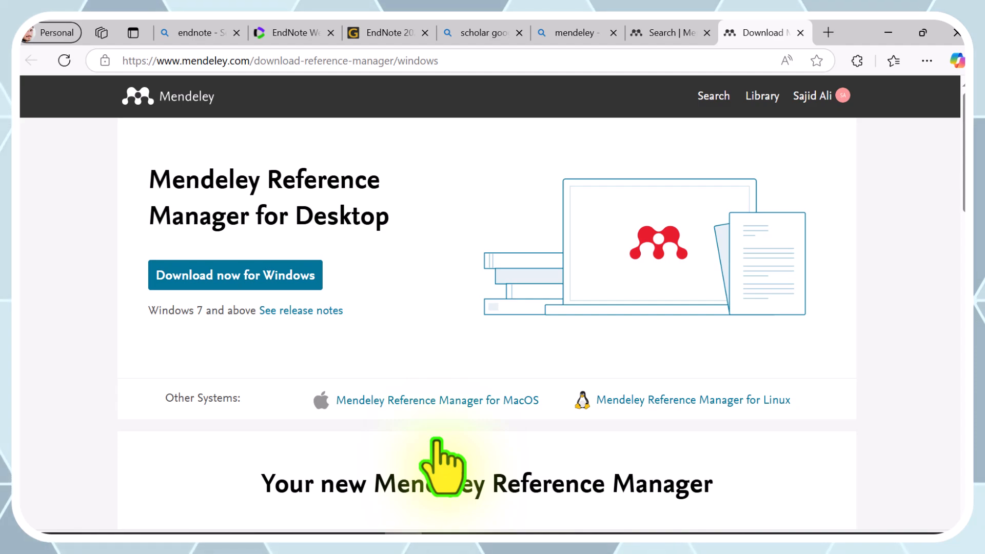
click(257, 277)
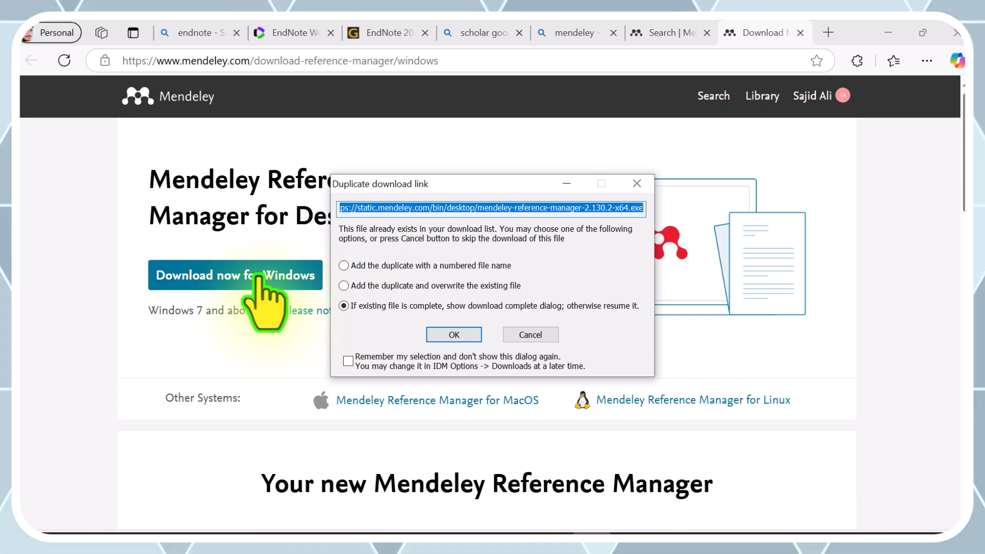
click(531, 335)
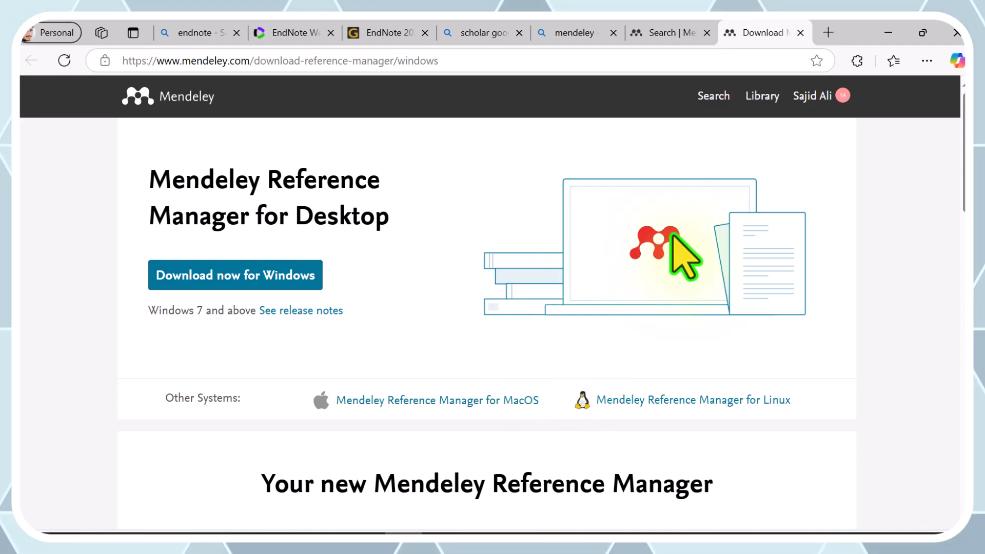
- Minimize the open browser windows and launch Mendeley Reference Manager from the desktop
click(888, 33)
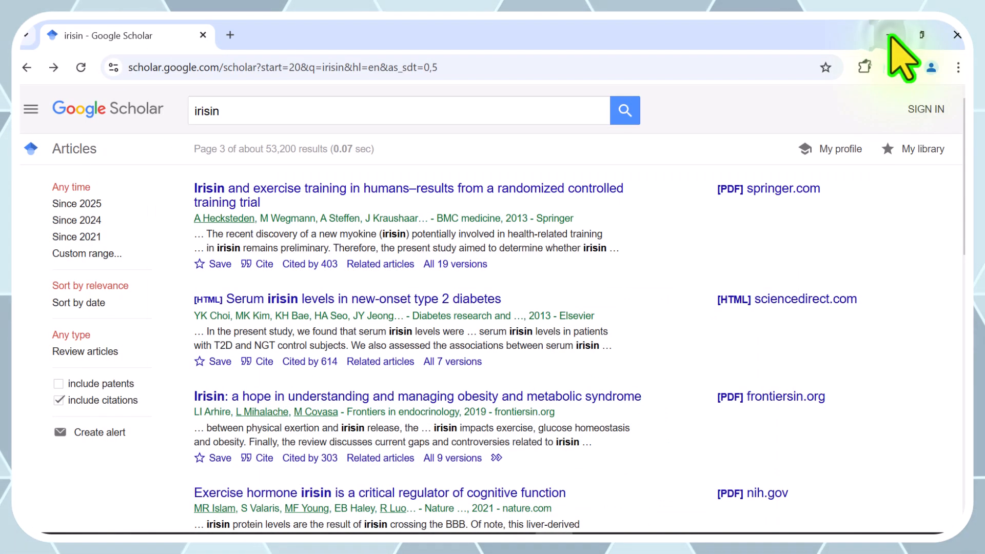
click(888, 35)
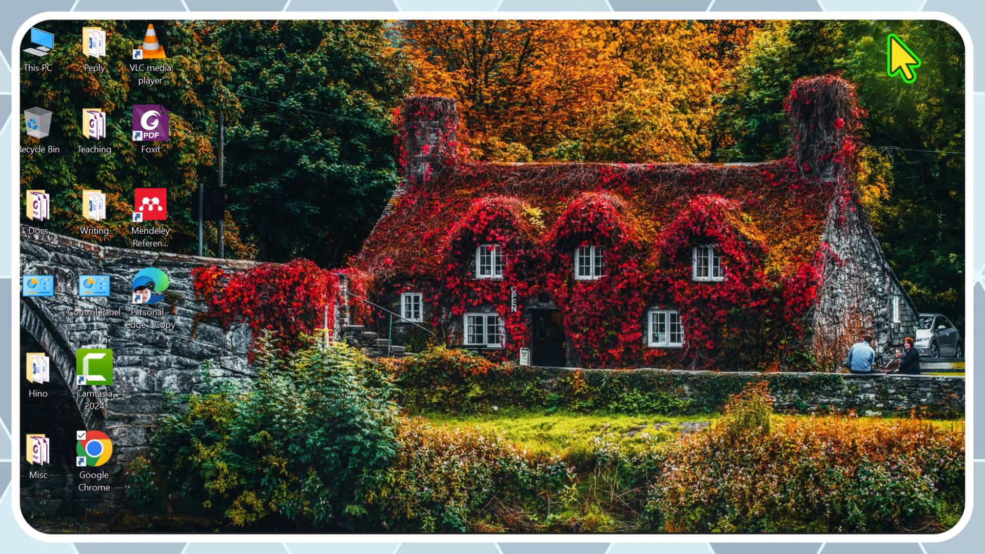
double_click(152, 215)
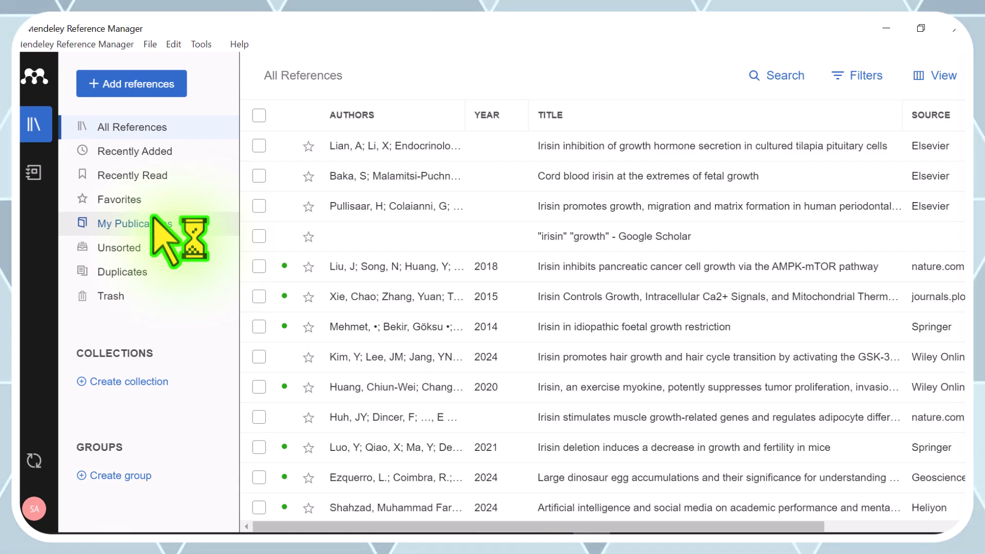
- Examine the options for adding references, including file, folder and library import, a watched folder and manual entry
click(146, 86)
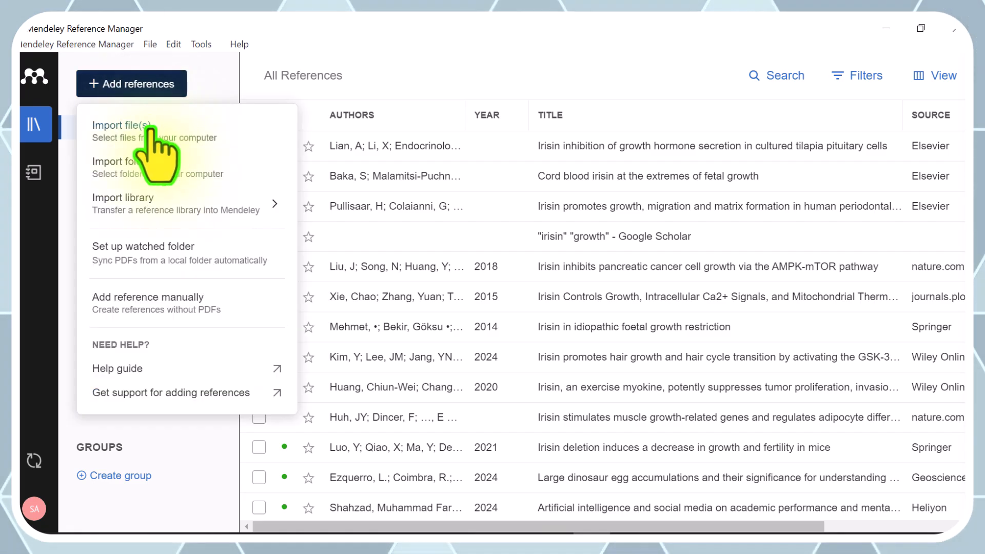
mouse_move(154, 202)
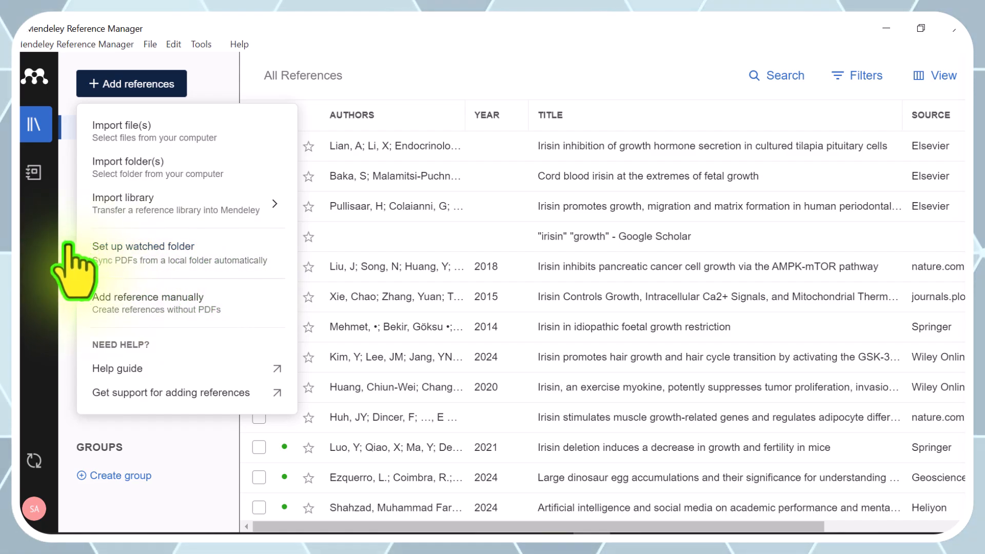
mouse_move(132, 222)
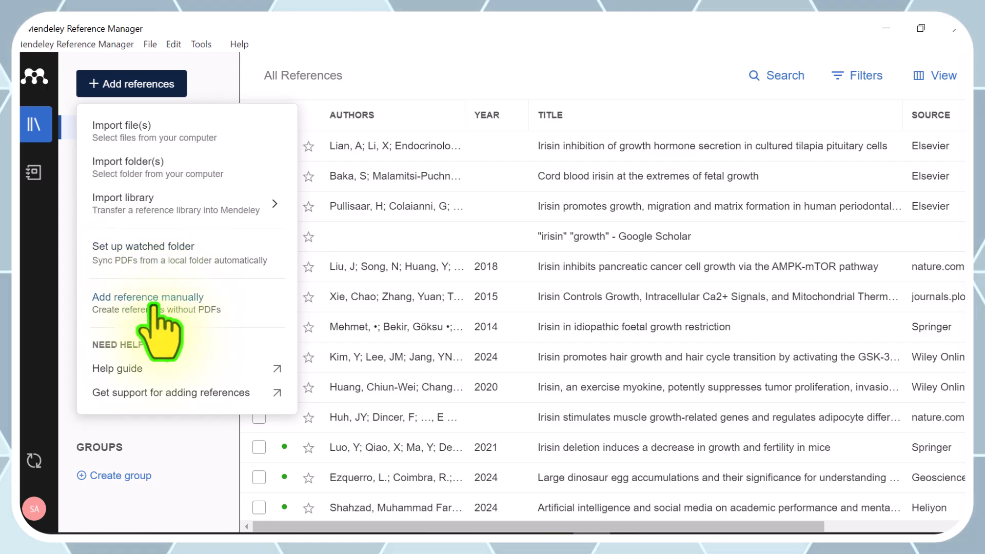
click(163, 82)
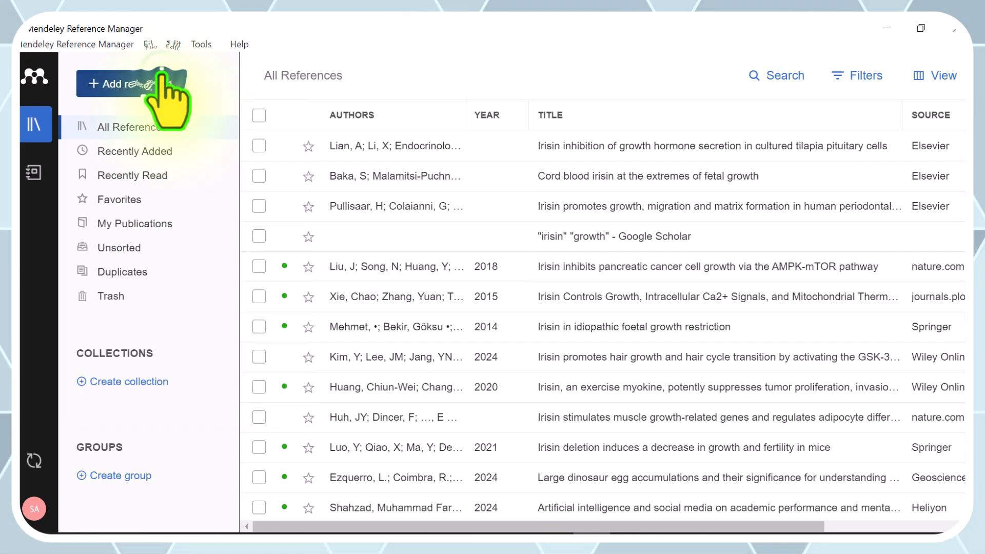
- Look through the library's sections from Recently Added to Trash, and return to All References
click(153, 153)
click(140, 175)
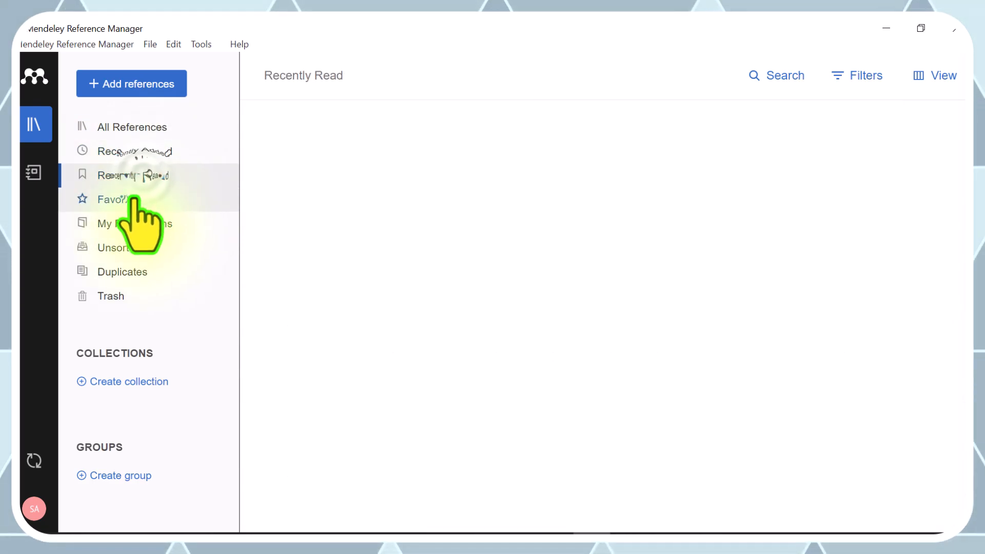
click(132, 201)
click(133, 223)
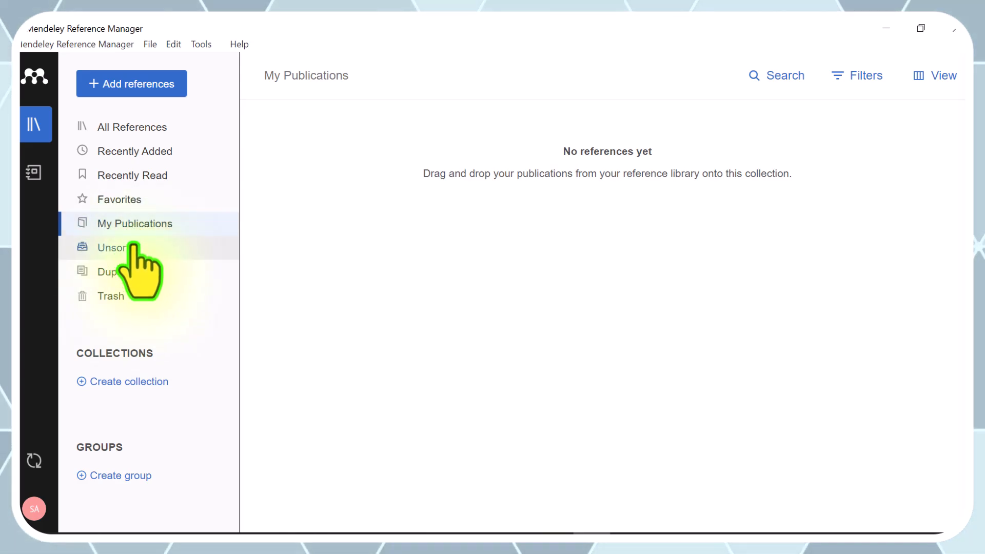
click(133, 247)
click(133, 273)
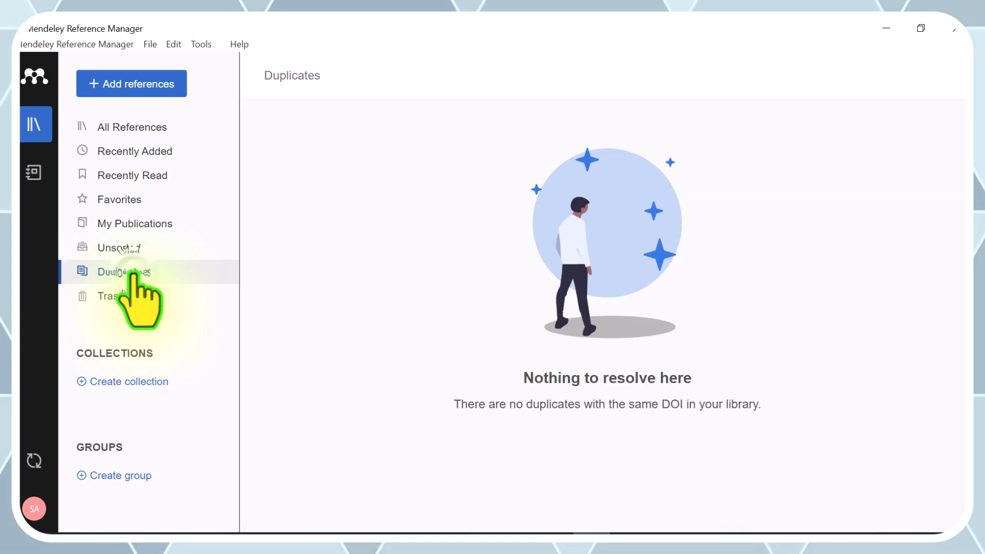
click(131, 296)
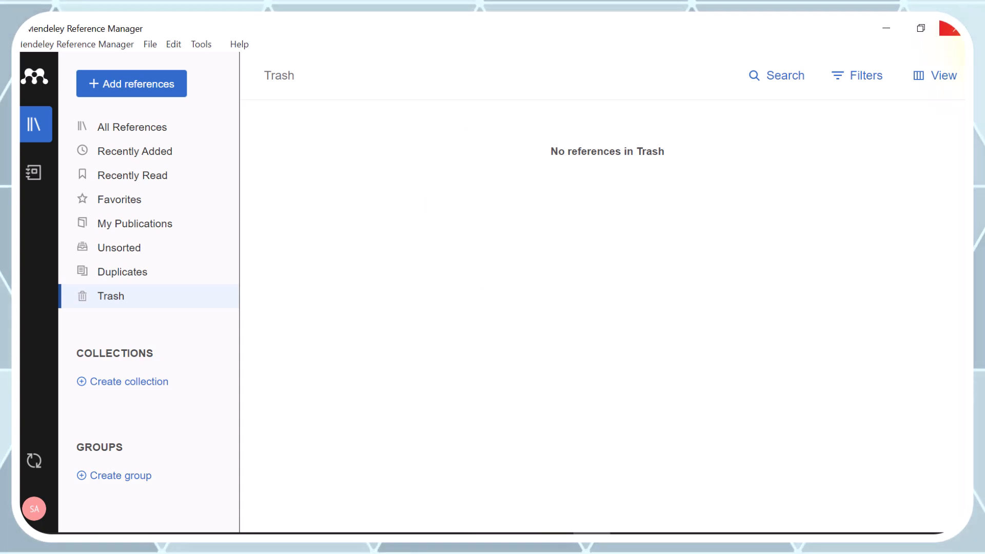
click(148, 131)
click(148, 154)
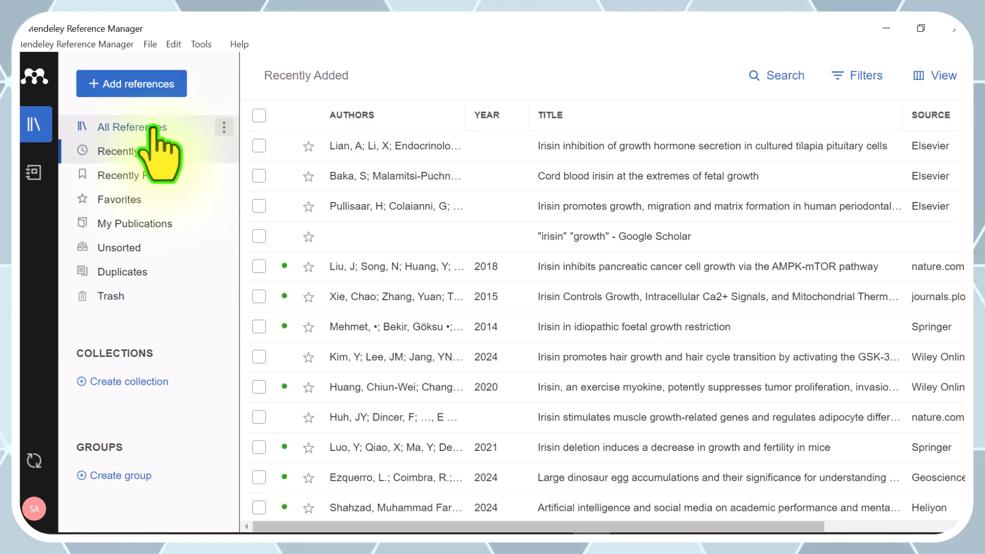
click(152, 128)
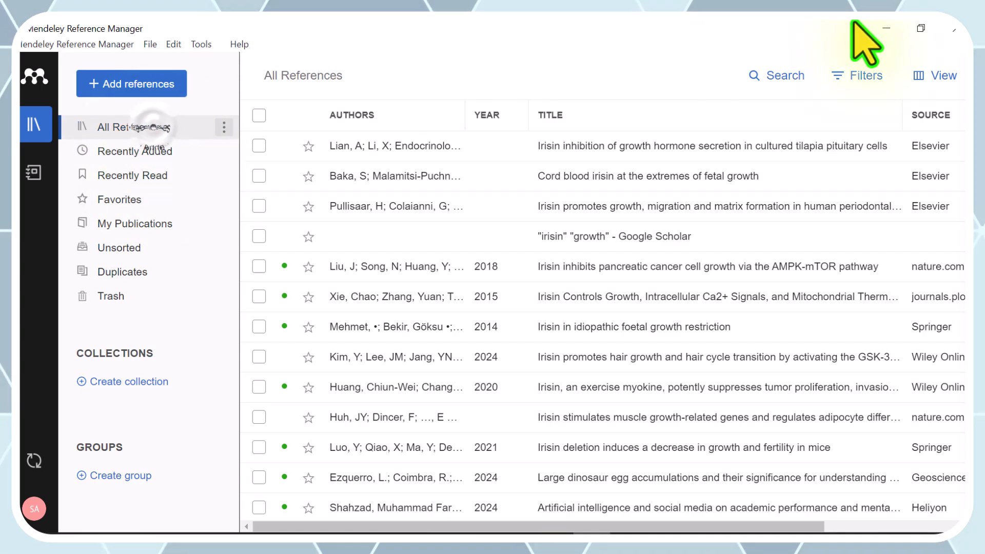
- Switch to the Chrome window with the Google Scholar irisin results and check the browser's installed extensions
click(886, 28)
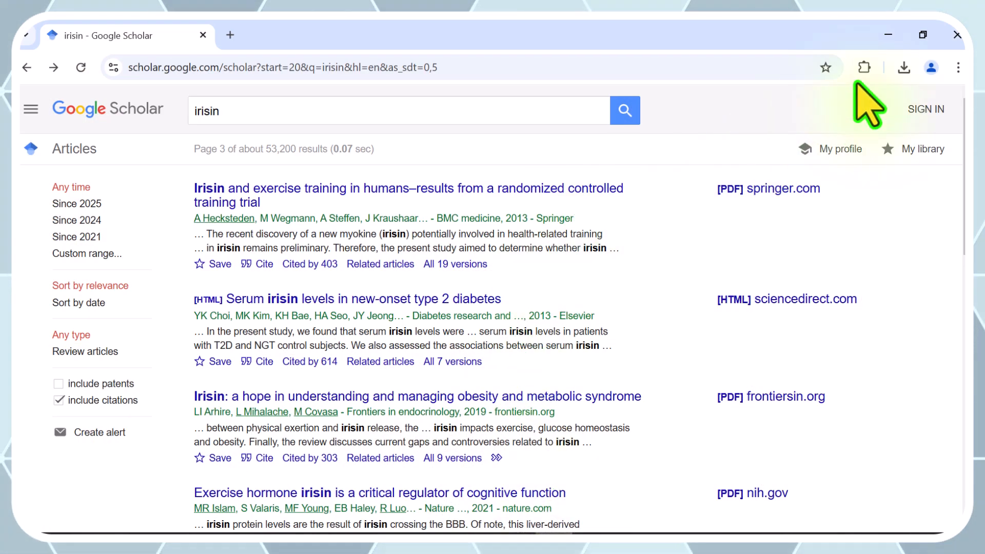
click(864, 67)
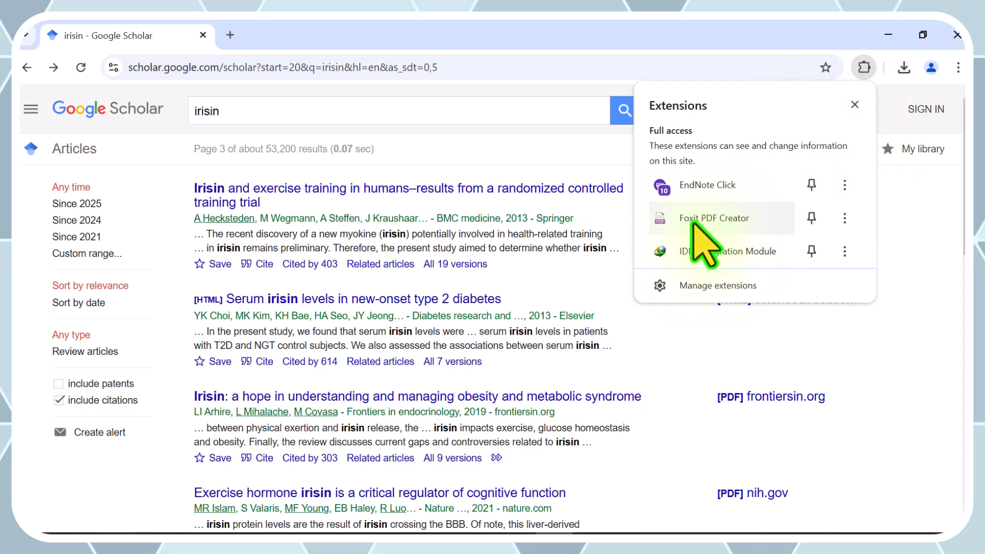
click(736, 40)
drag(737, 40, 667, 48)
double_click(667, 49)
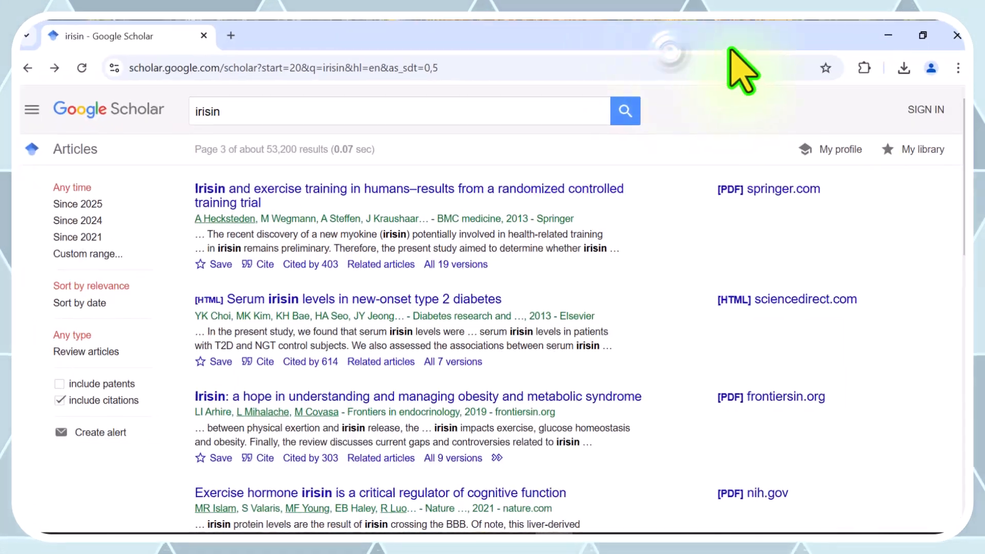
- Switch to the Edge window, open Google Scholar from the search results and search for "irisin" "Reproduction"
click(888, 35)
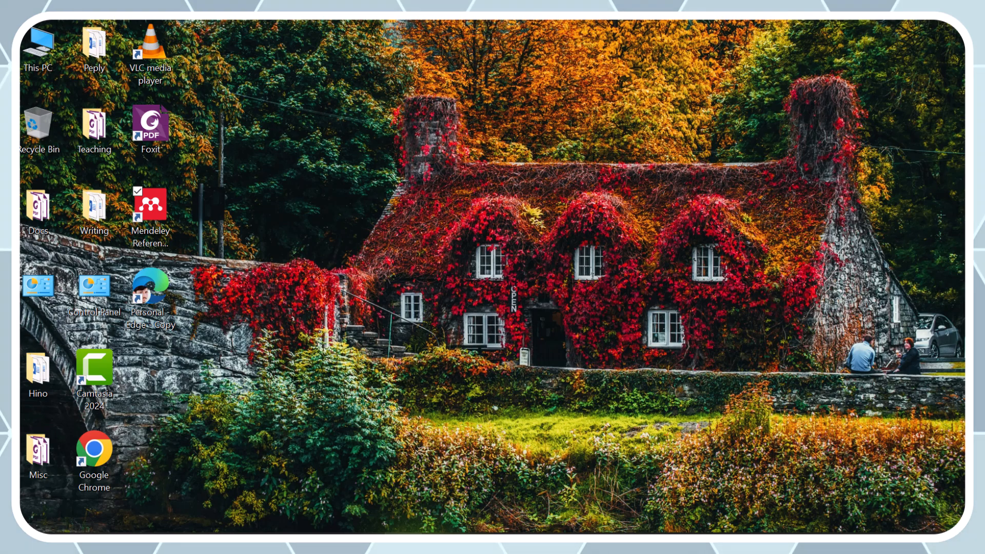
click(405, 543)
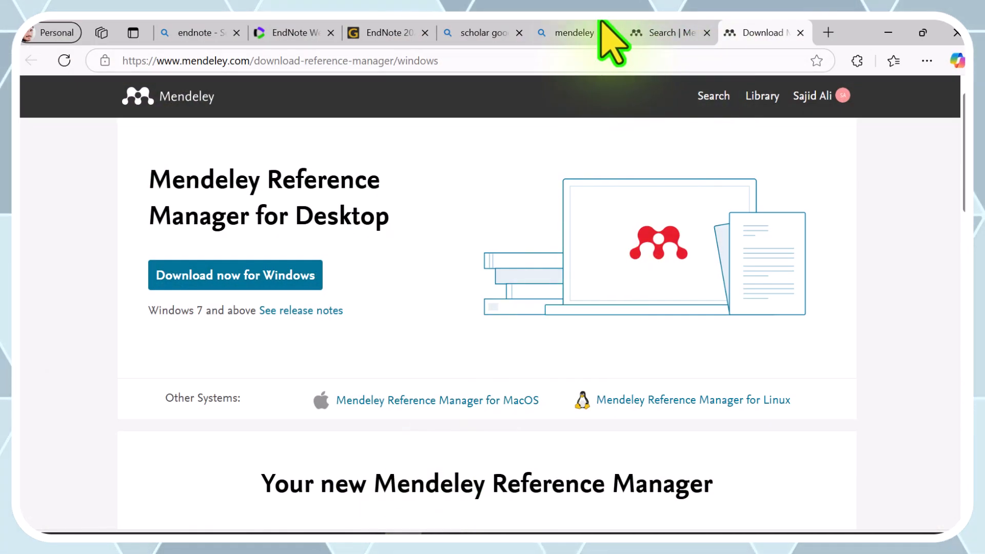
click(467, 33)
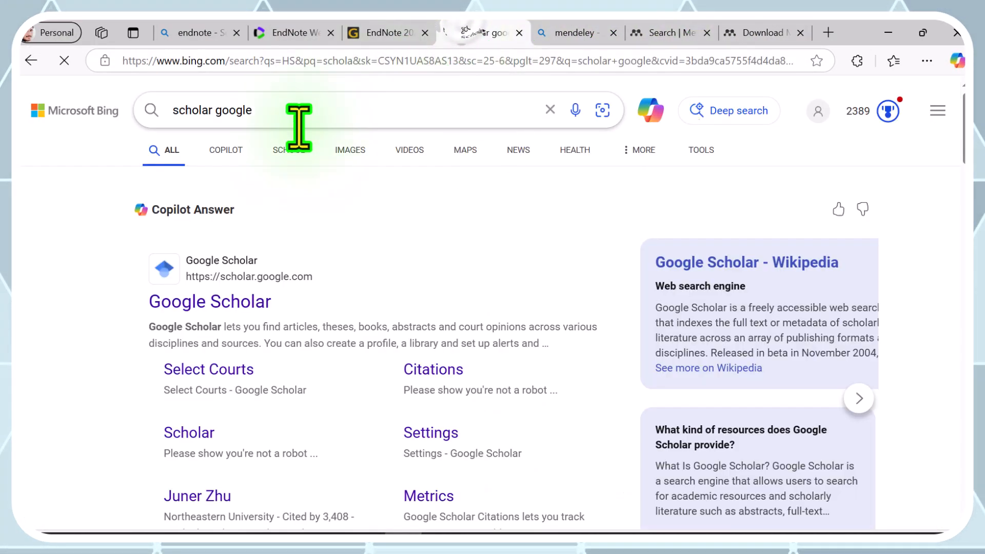
click(192, 307)
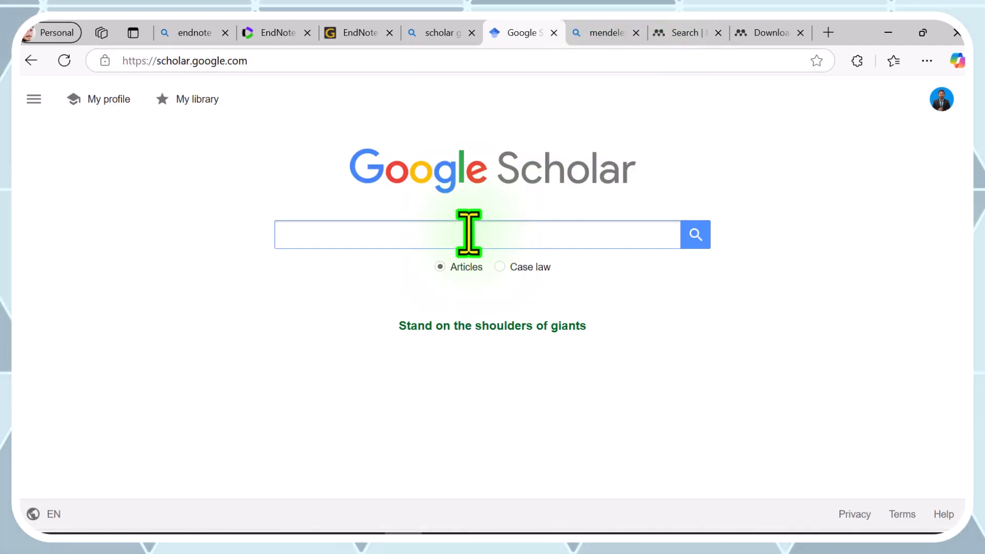
click(466, 232)
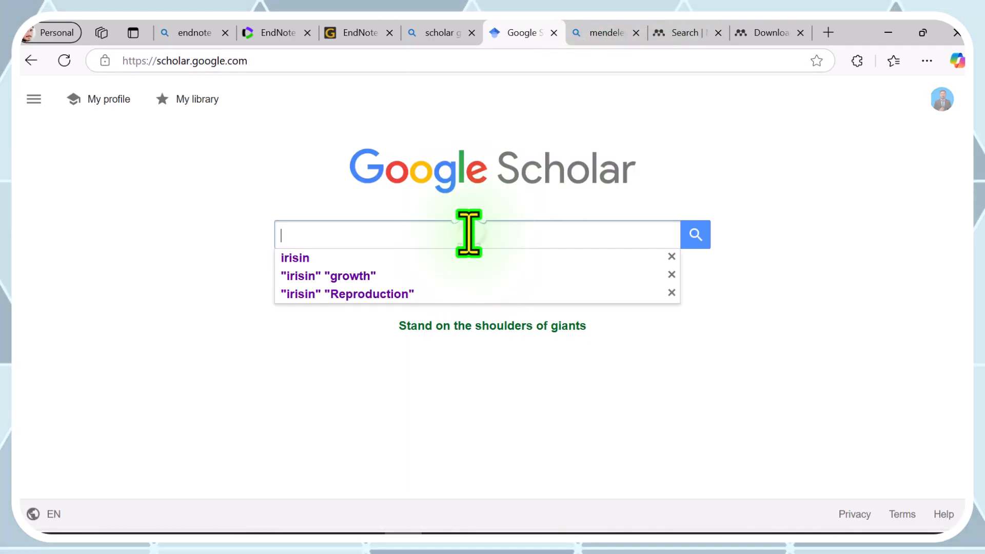
click(383, 293)
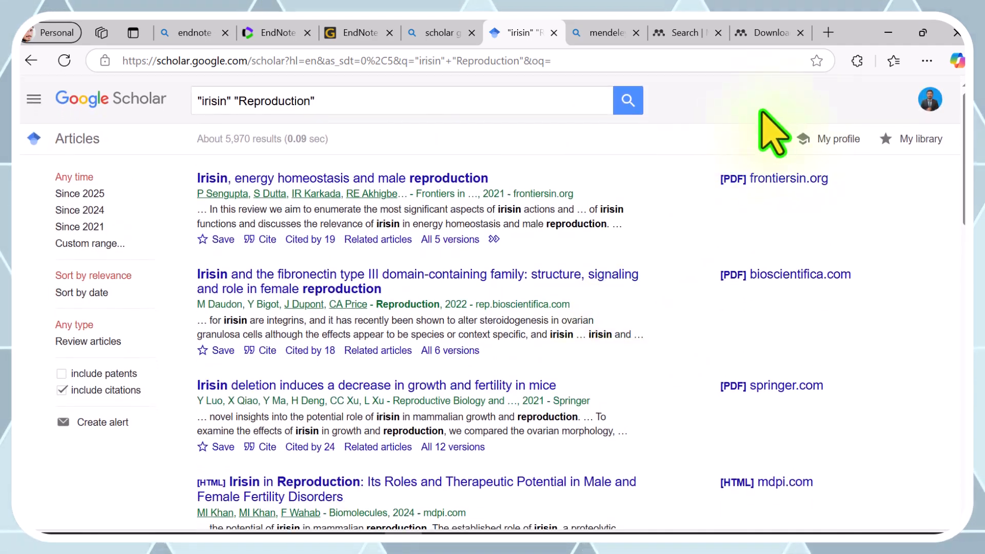
- Try to load the Mendeley Web Importer extension on the "irisin" "Reproduction" results page
click(857, 60)
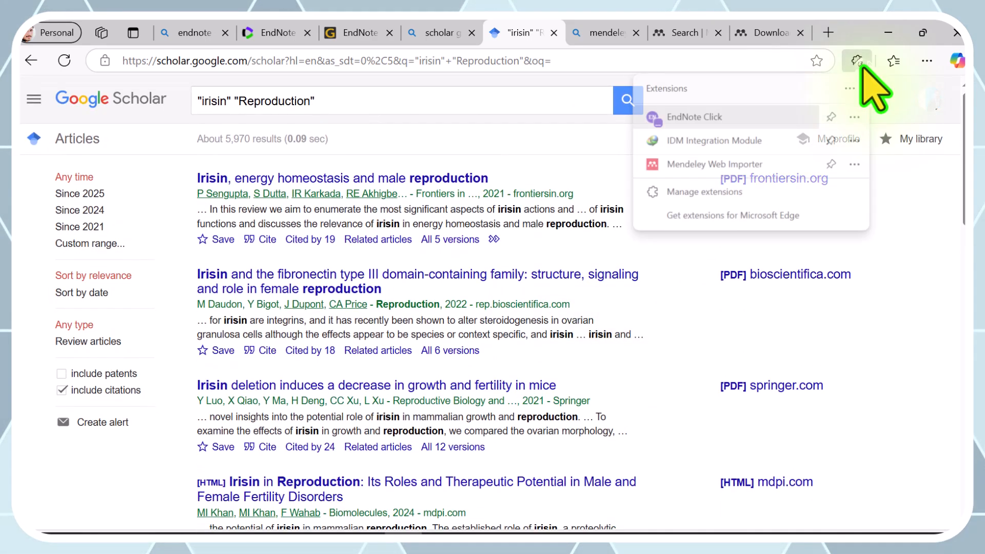
click(717, 163)
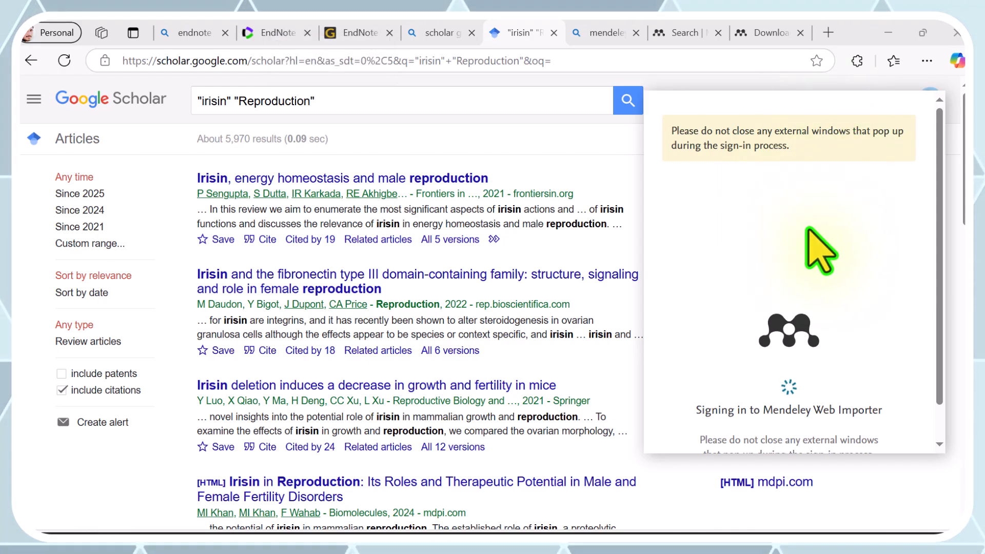
scroll(808, 229, down, 1)
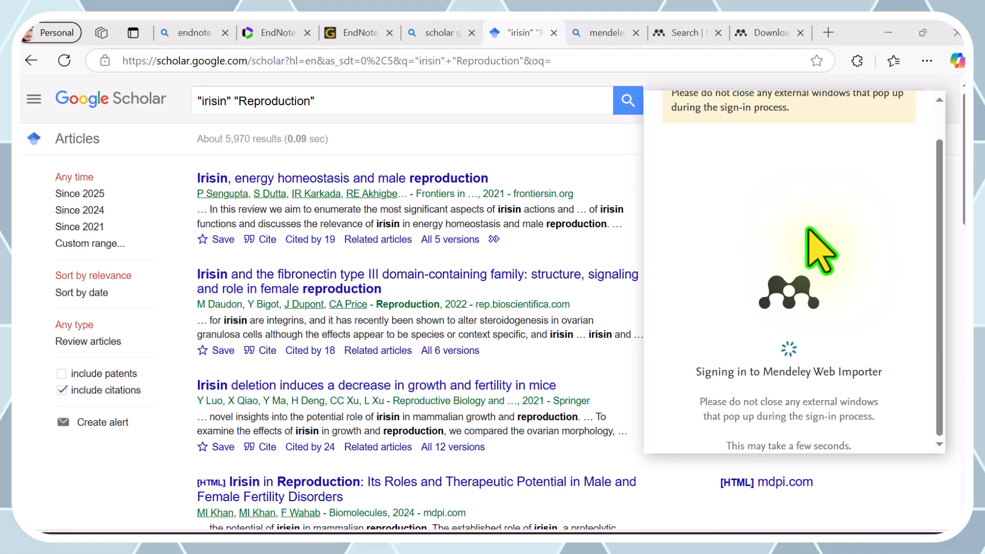
scroll(808, 229, up, 1)
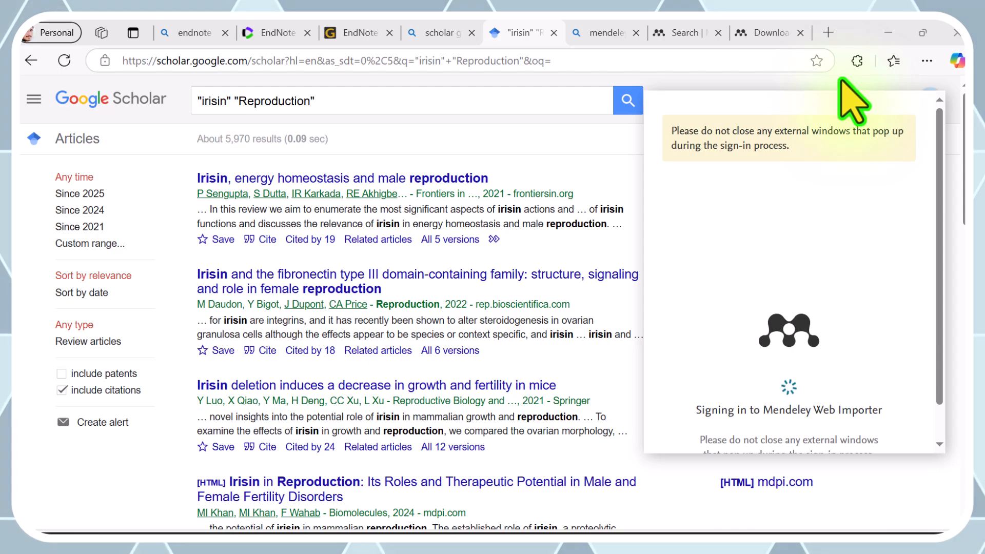
click(856, 61)
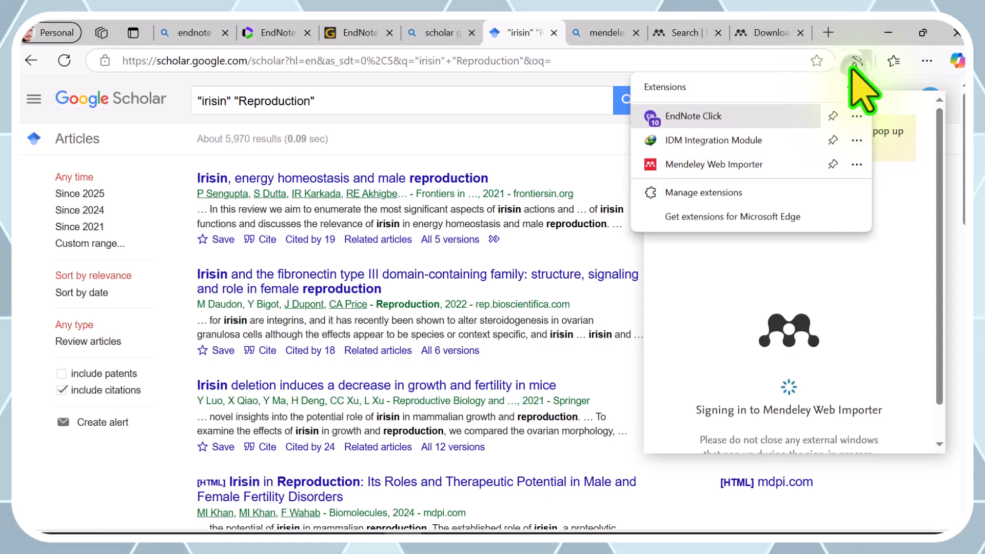
click(703, 164)
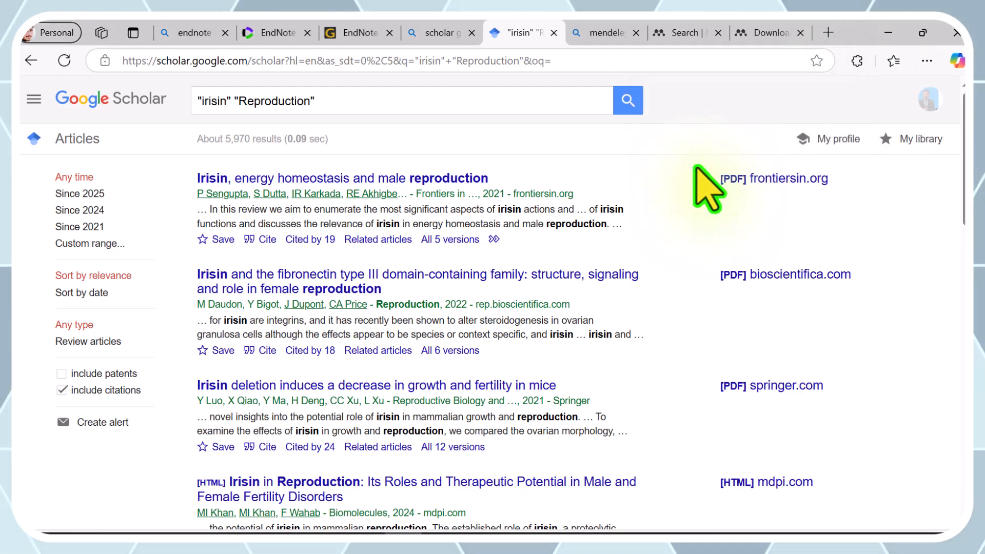
click(856, 60)
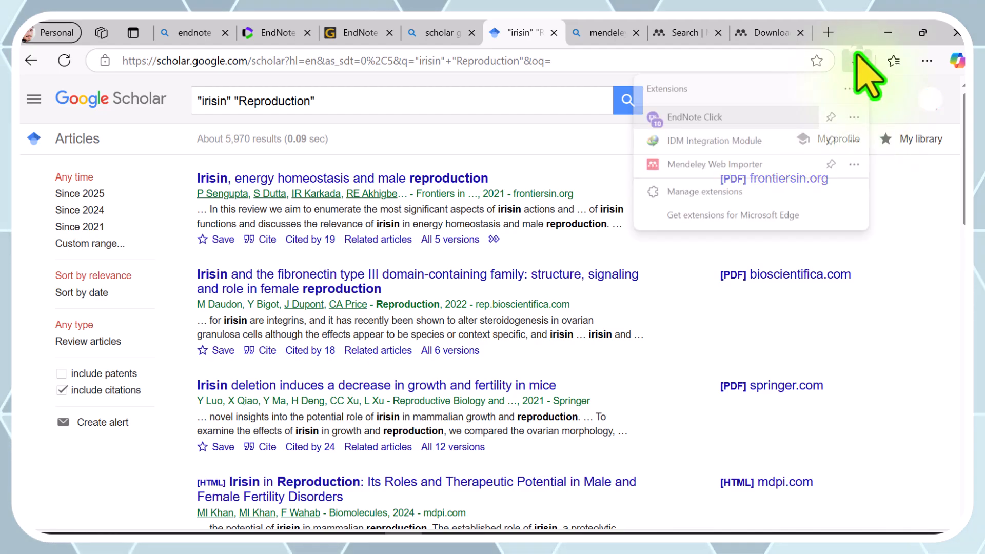
click(717, 166)
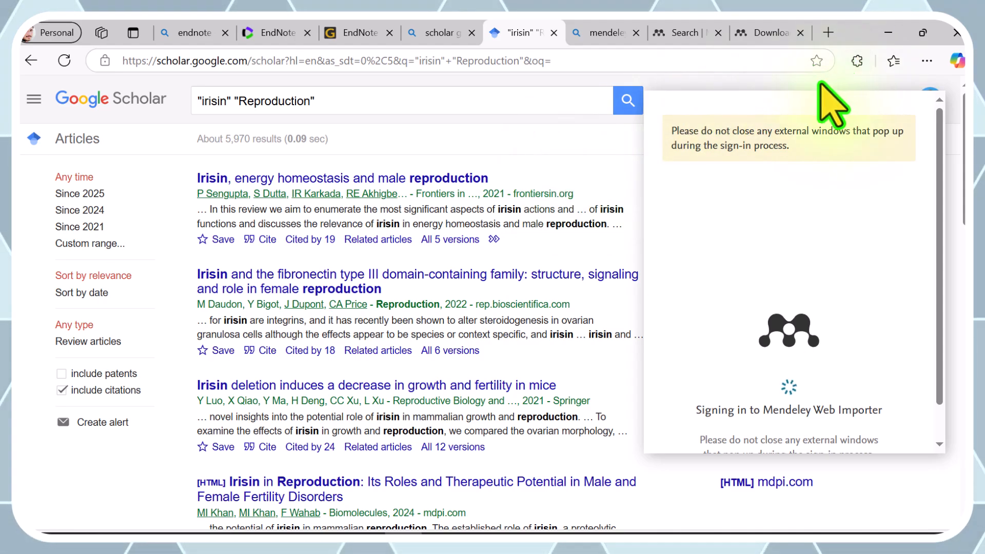
click(856, 61)
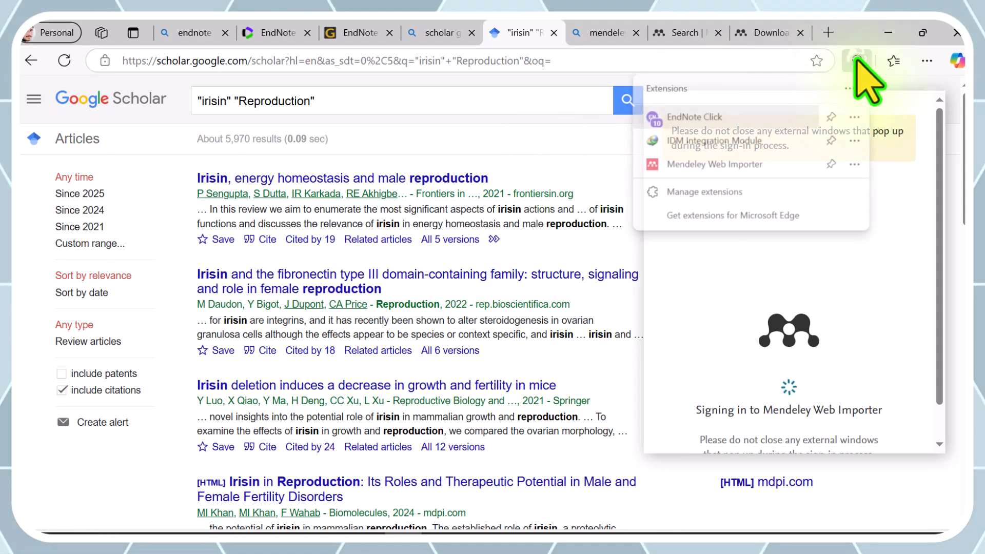
click(710, 164)
click(857, 61)
click(705, 166)
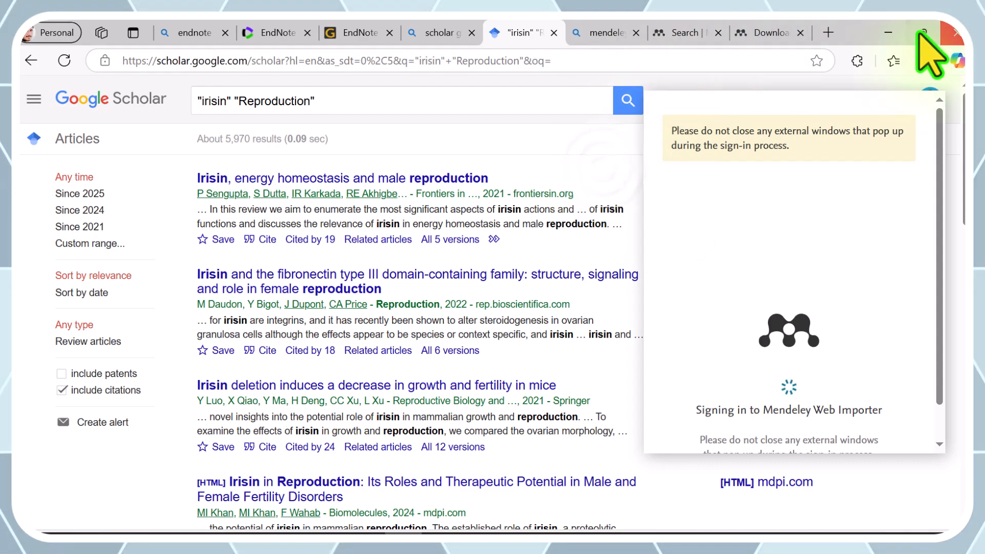
- Switch to the Word document and add the line "jkvdlkddkjsz" below the "And so on" sentence
click(883, 33)
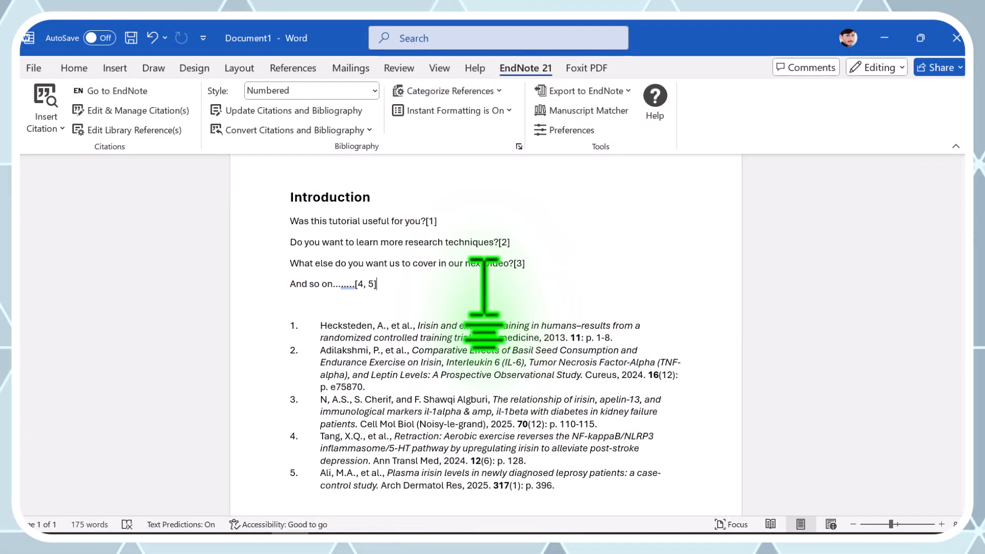
click(484, 285)
key(Return)
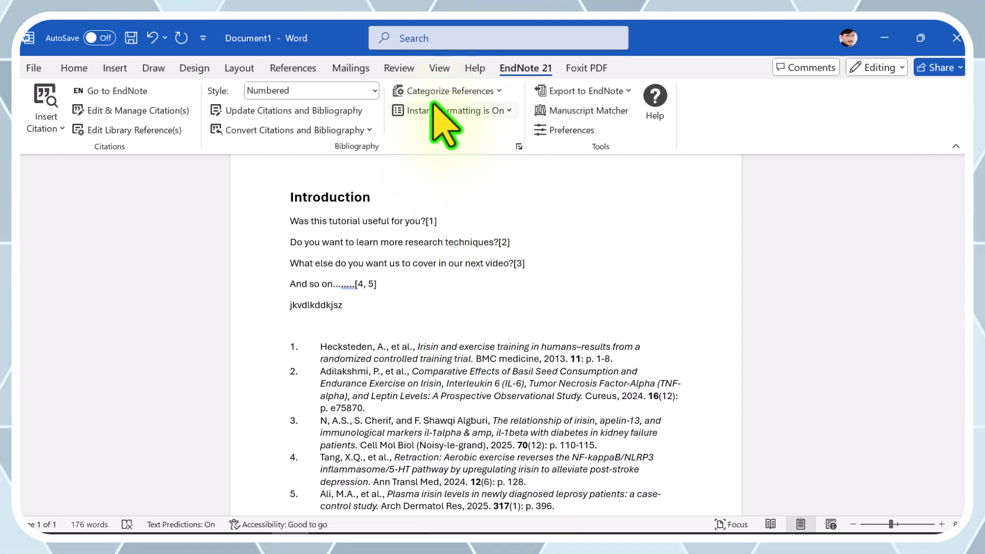
- Open Mendeley Cite in Word and search all references for 2024
click(291, 68)
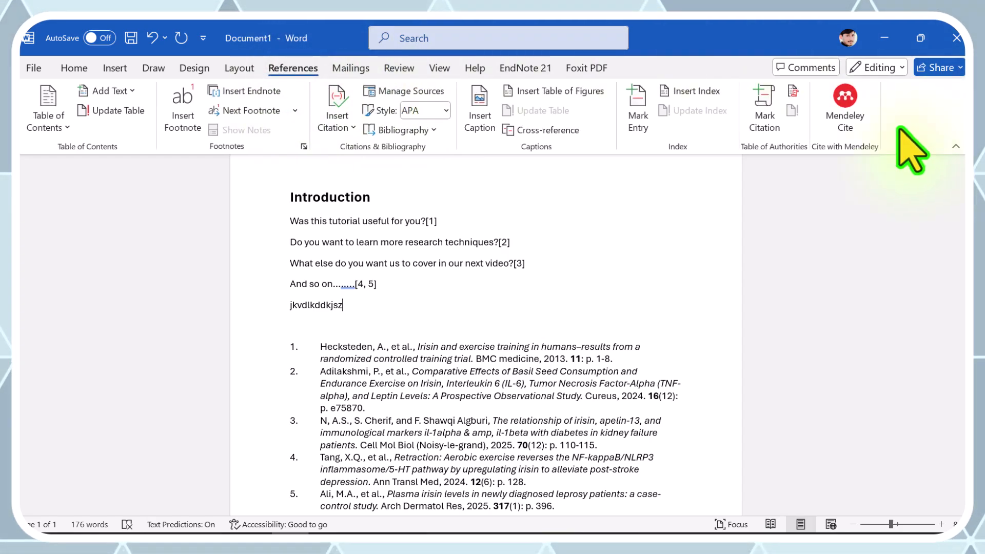
click(851, 116)
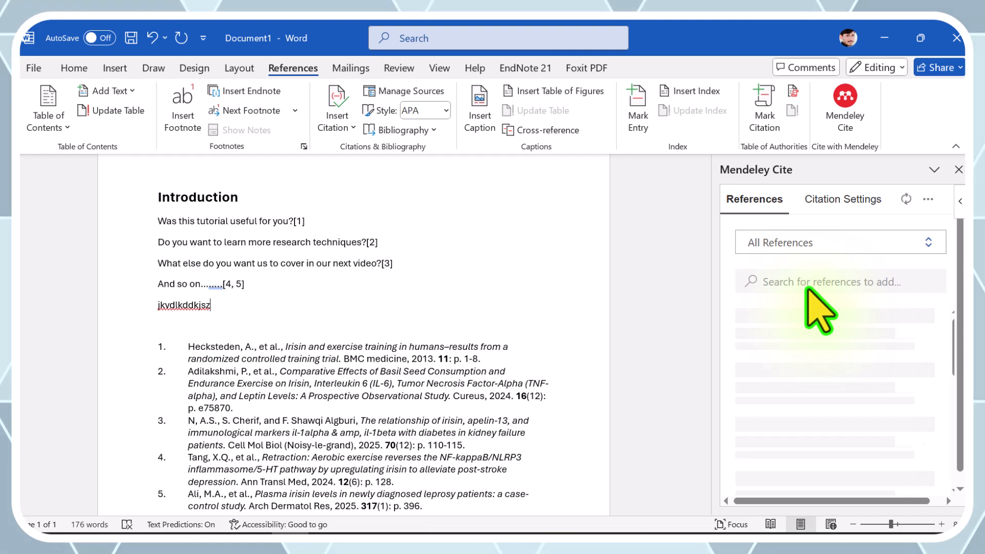
scroll(819, 325, down, 5)
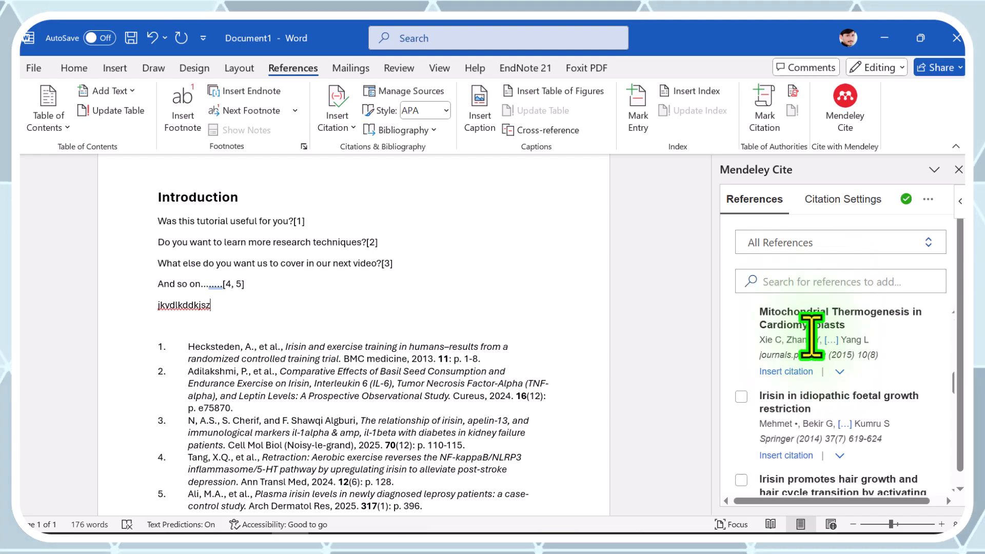
scroll(812, 337, down, 10)
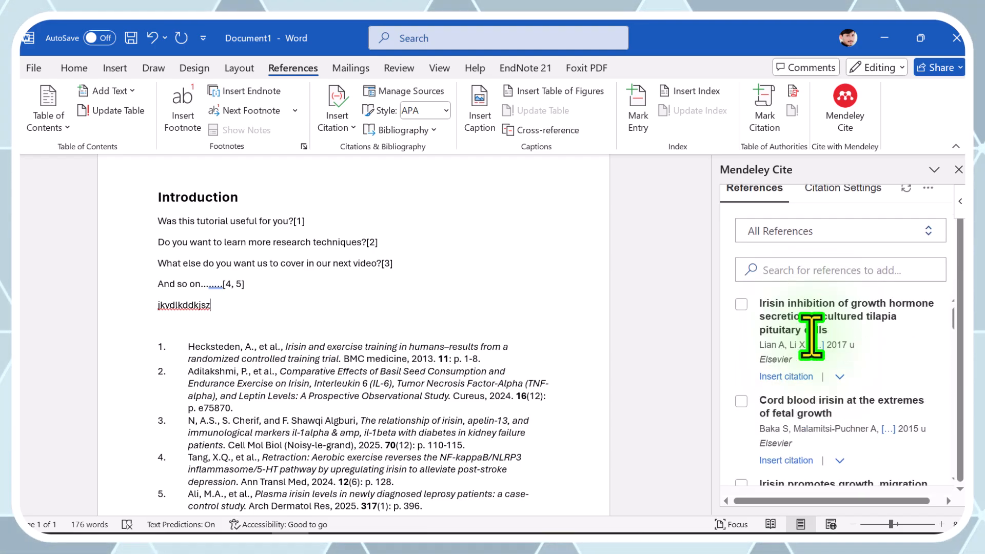
click(801, 271)
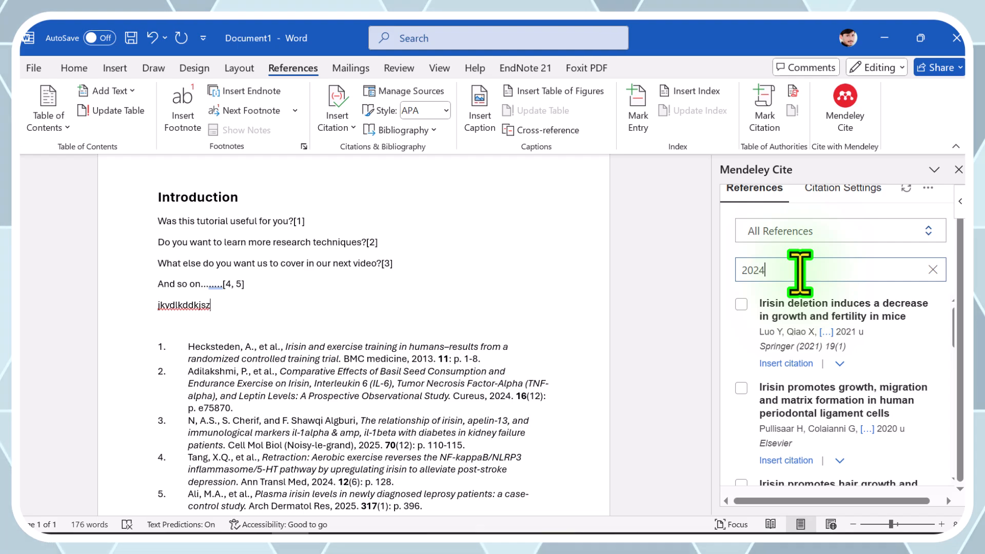
click(810, 323)
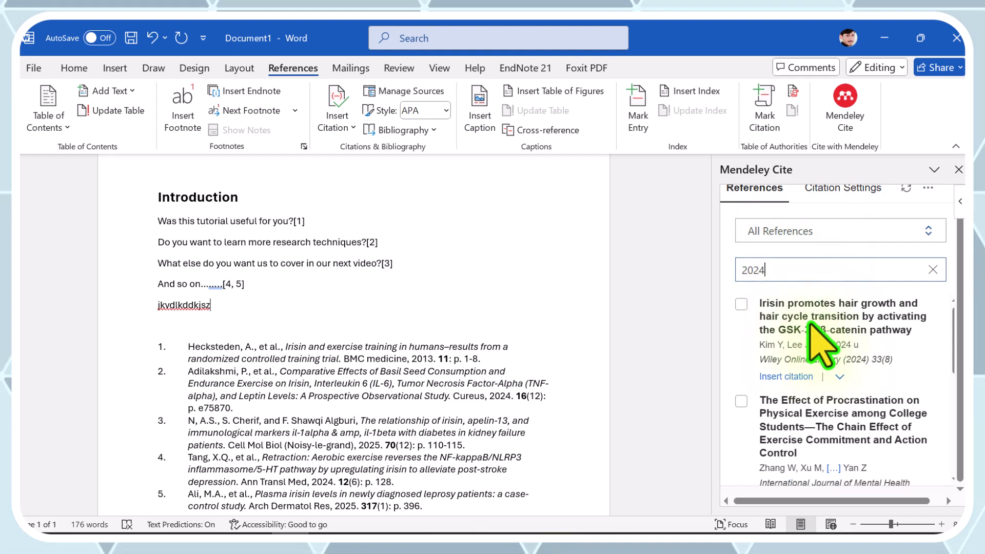
- Insert a citation of the 2024 article "Irisin promotes hair growth and hair cycle transition" after the new line's text
click(741, 303)
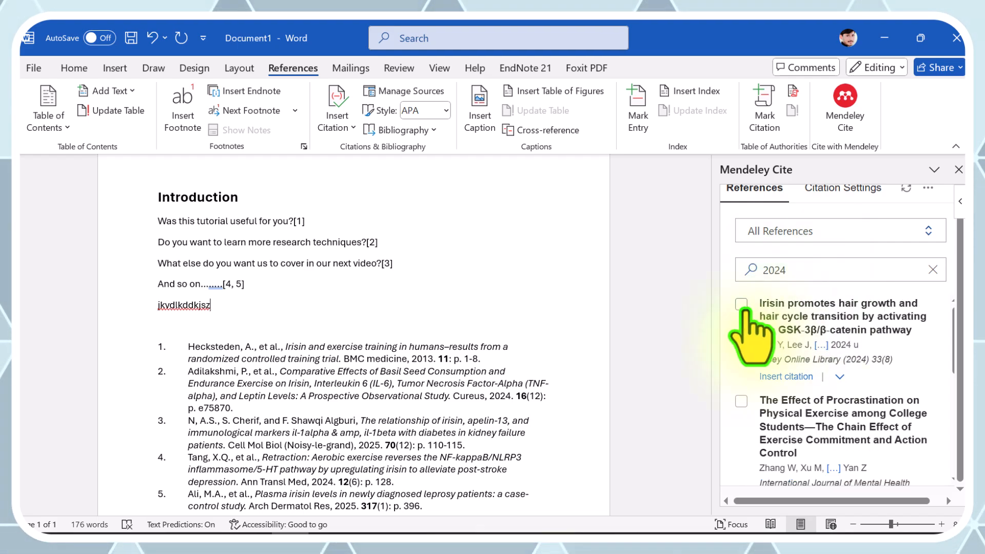
click(764, 474)
scroll(651, 378, down, 2)
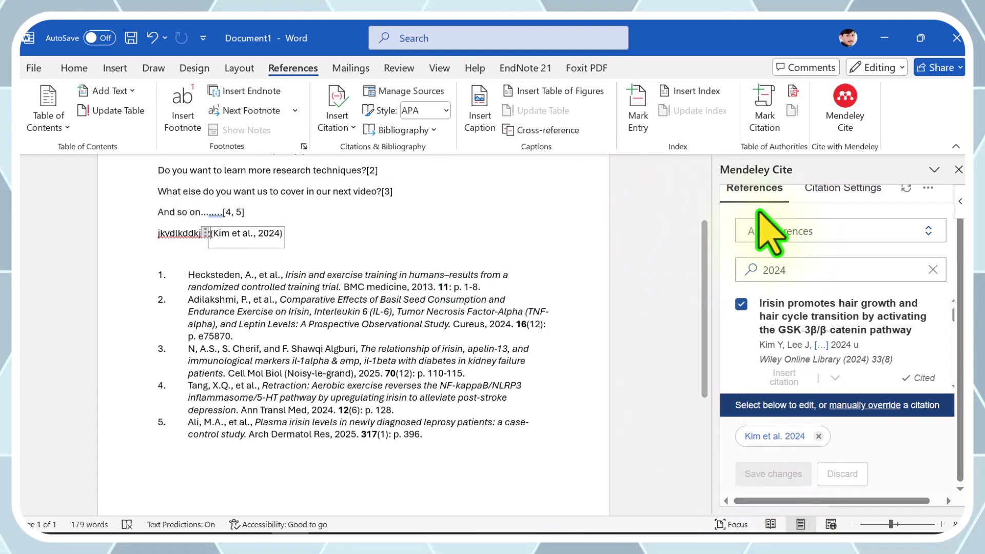
scroll(800, 251, up, 1)
scroll(800, 236, down, 1)
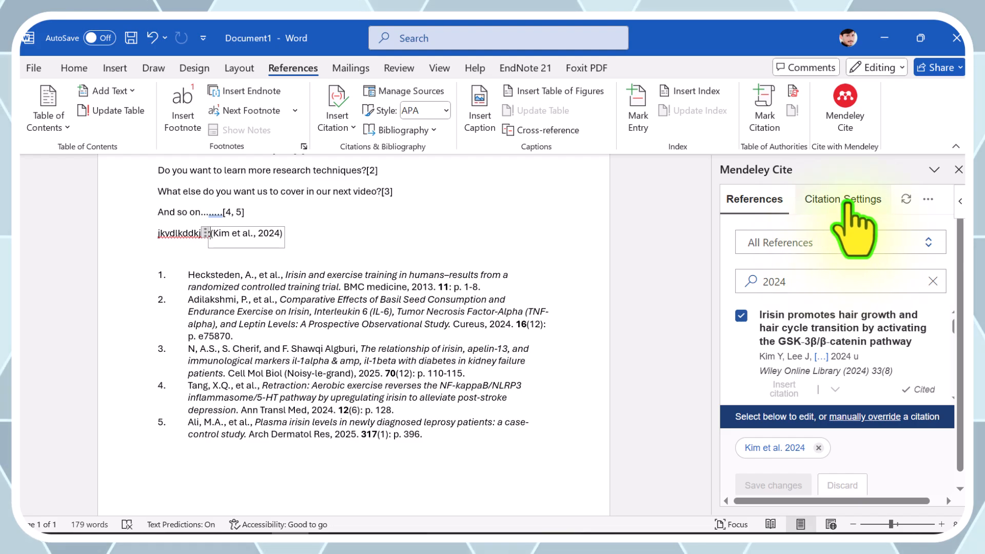
- Change the Mendeley citation style to American Medical Association 11th edition
click(844, 200)
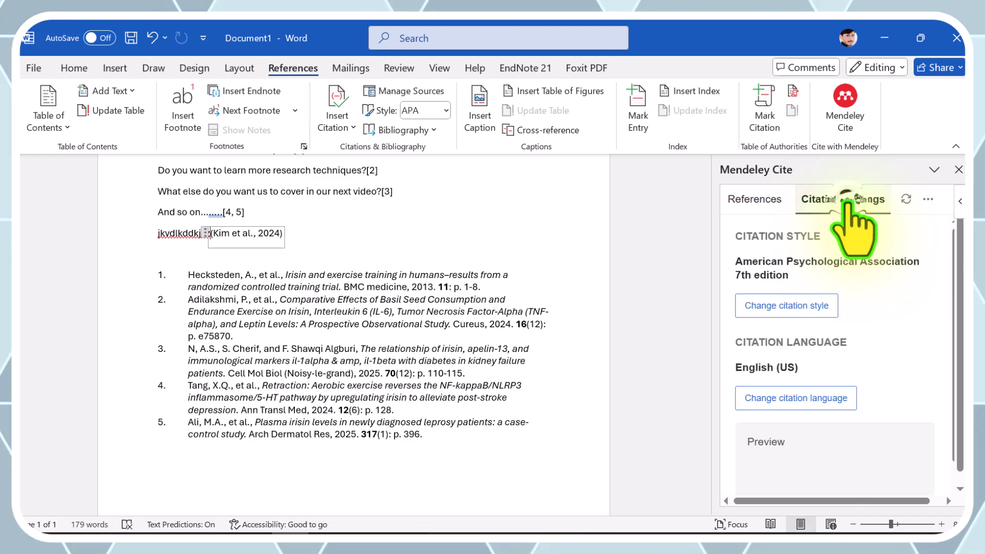
click(803, 308)
scroll(810, 341, down, 5)
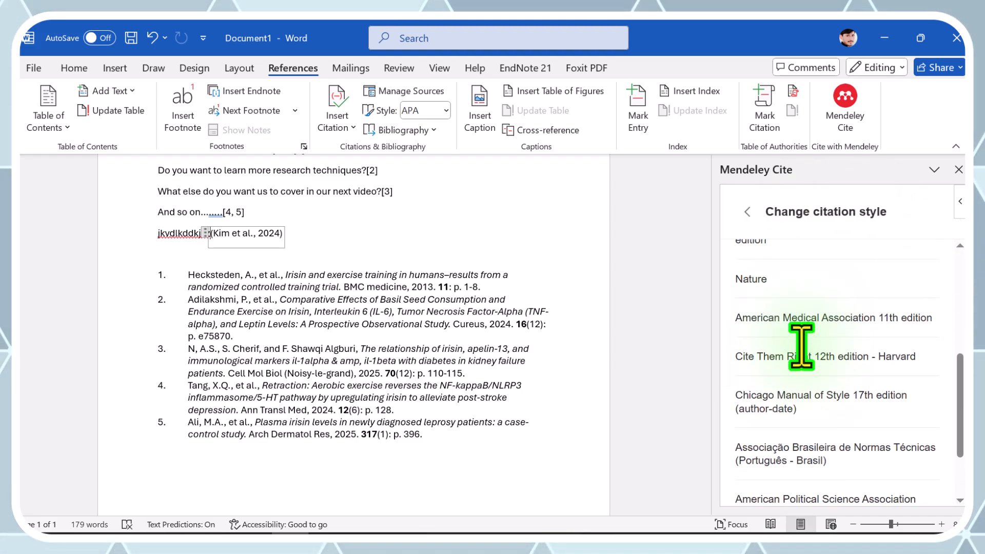
click(820, 295)
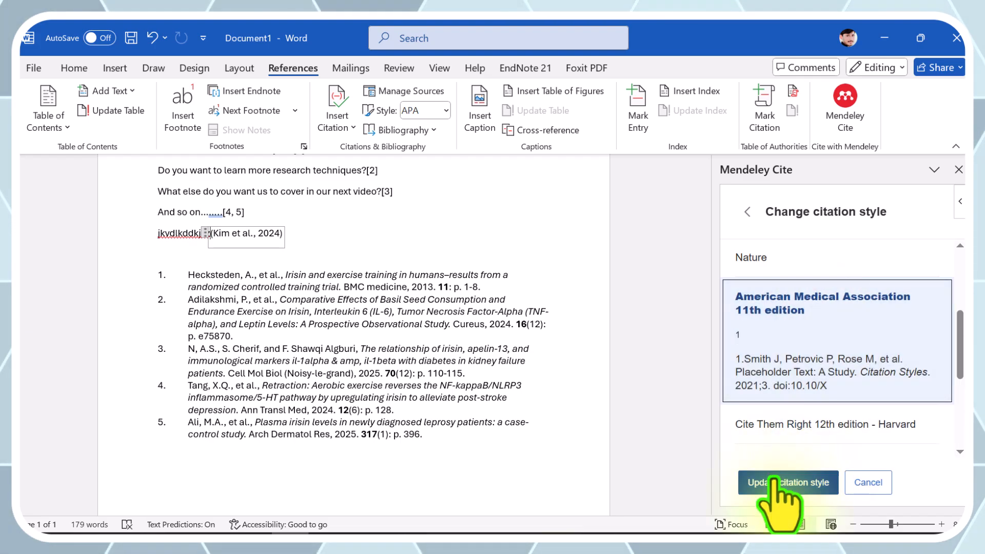
click(773, 482)
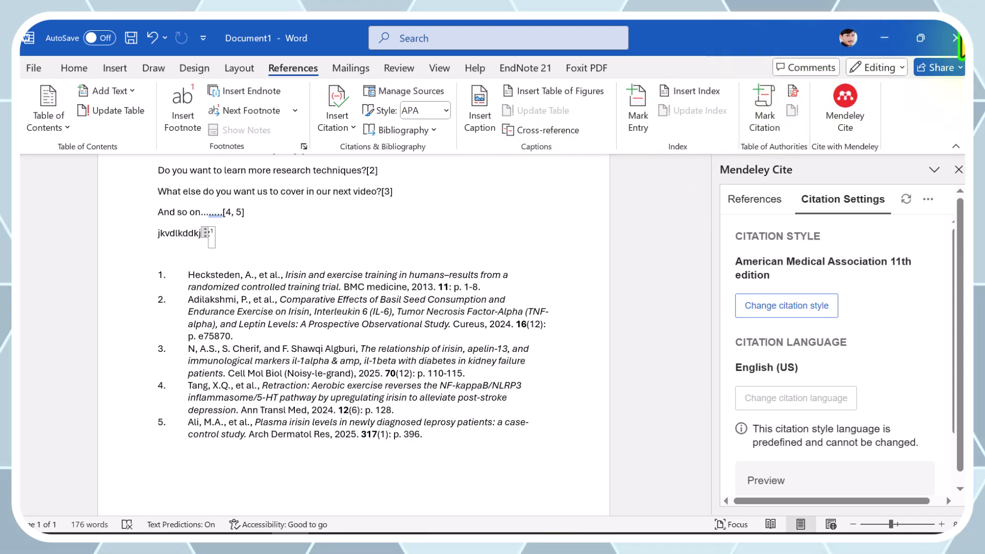
click(483, 544)
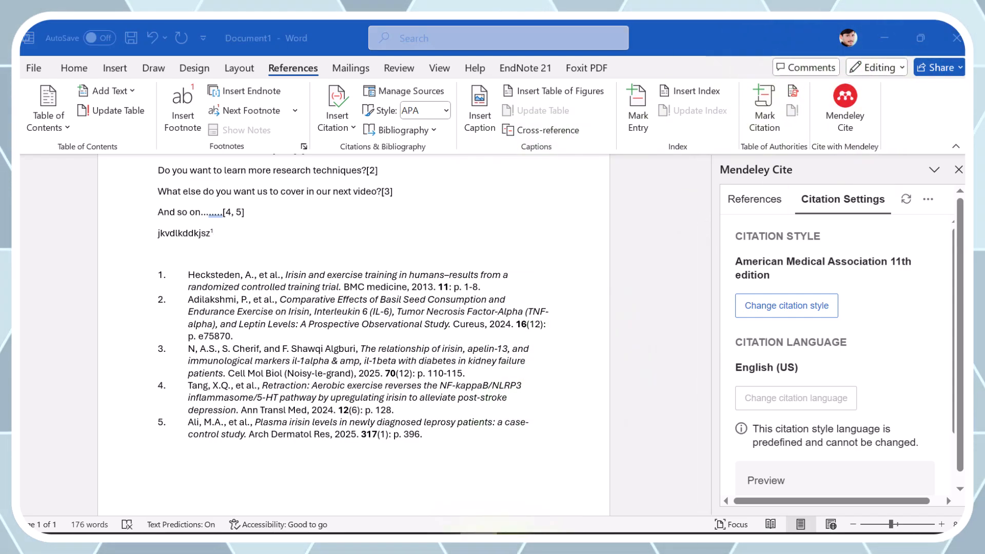